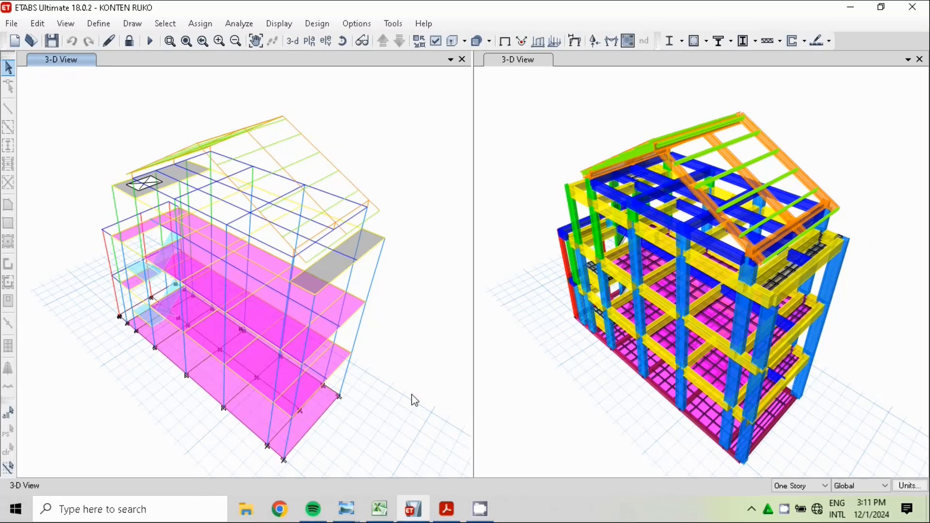
Check the PEMBESIAN sheet in Excel, return to ETABS and display the frames' axial force diagram for the Dead load case
click(383, 512)
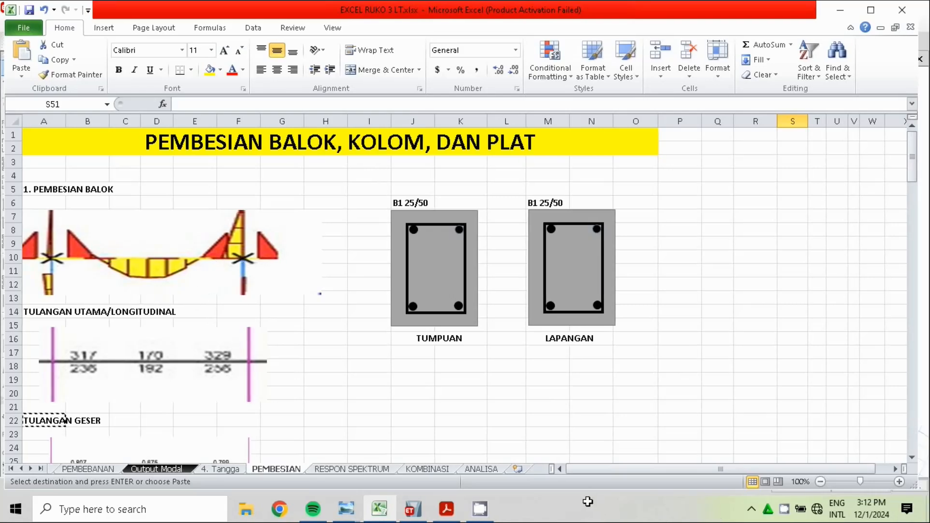
click(412, 509)
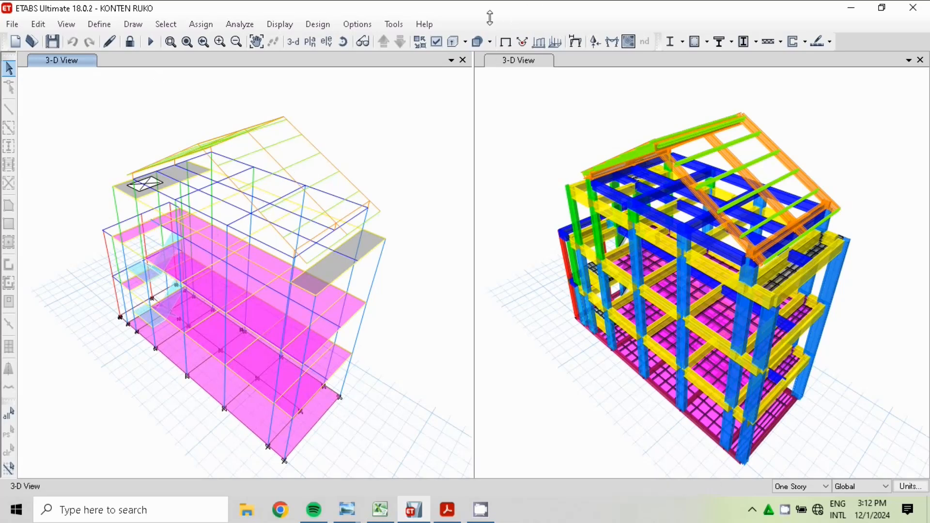
click(290, 24)
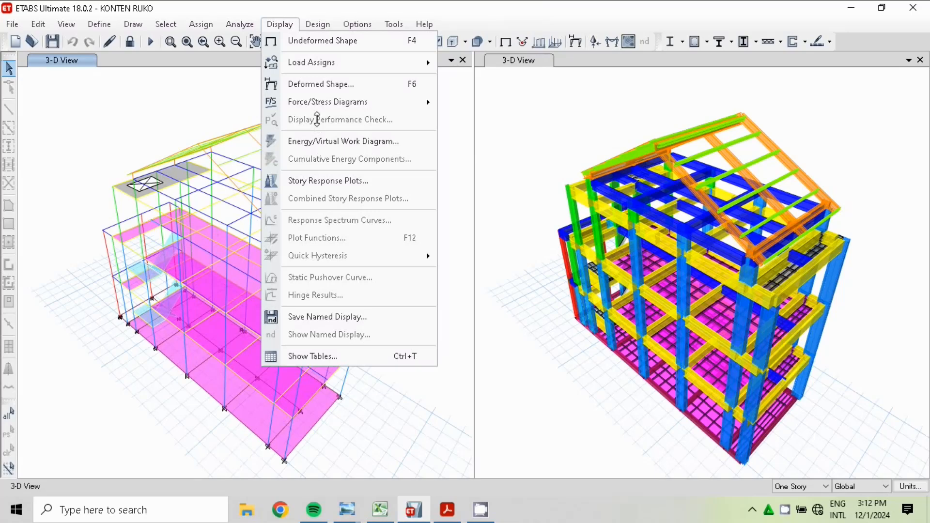
mouse_move(308, 104)
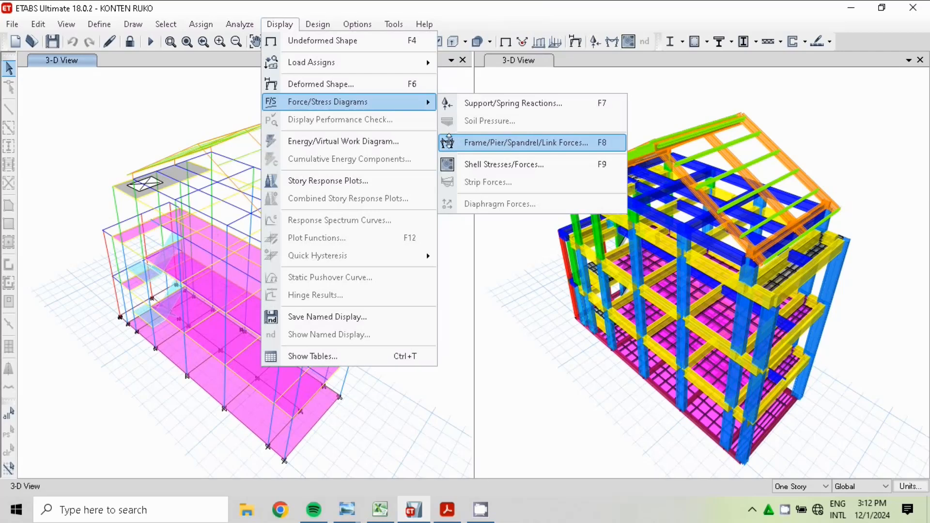
click(487, 143)
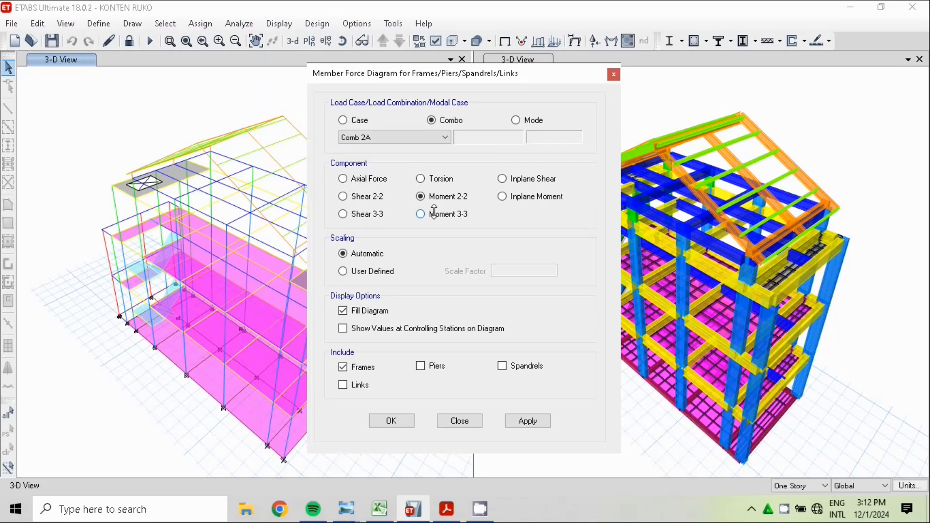
click(359, 120)
click(390, 421)
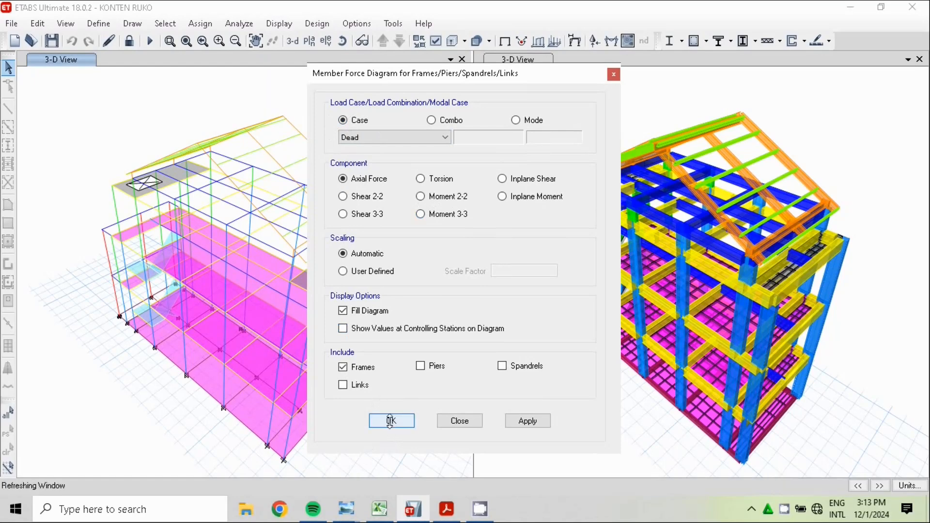
mouse_move(290, 226)
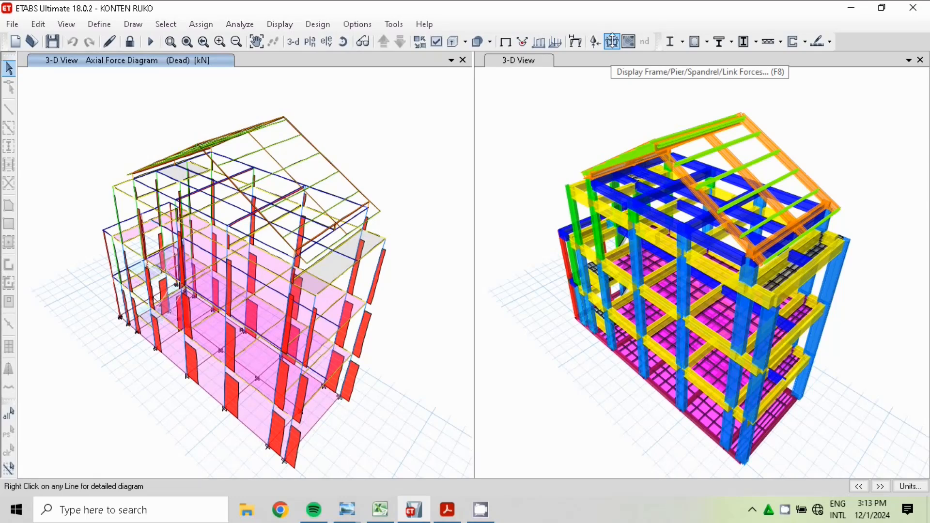
Display the Shear 2-2 diagram of the frames for the Dead load case
click(612, 42)
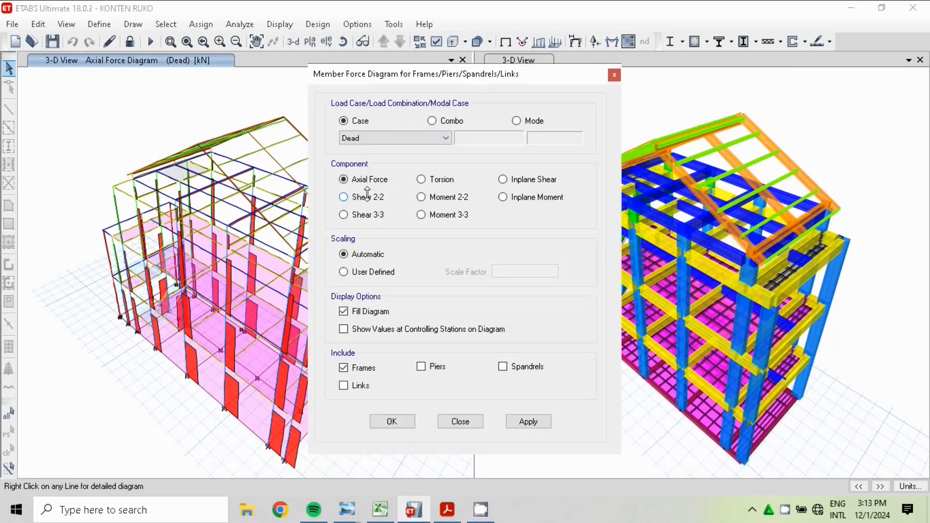
click(367, 194)
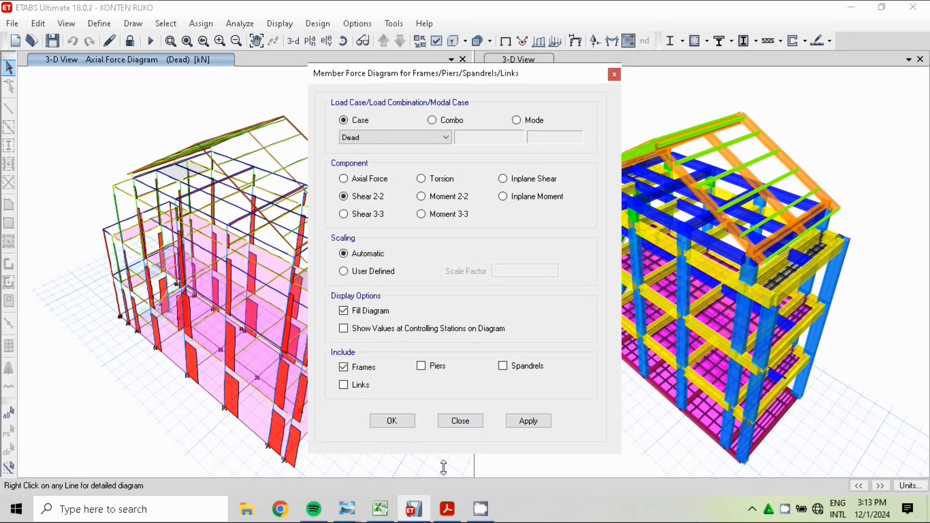
click(392, 420)
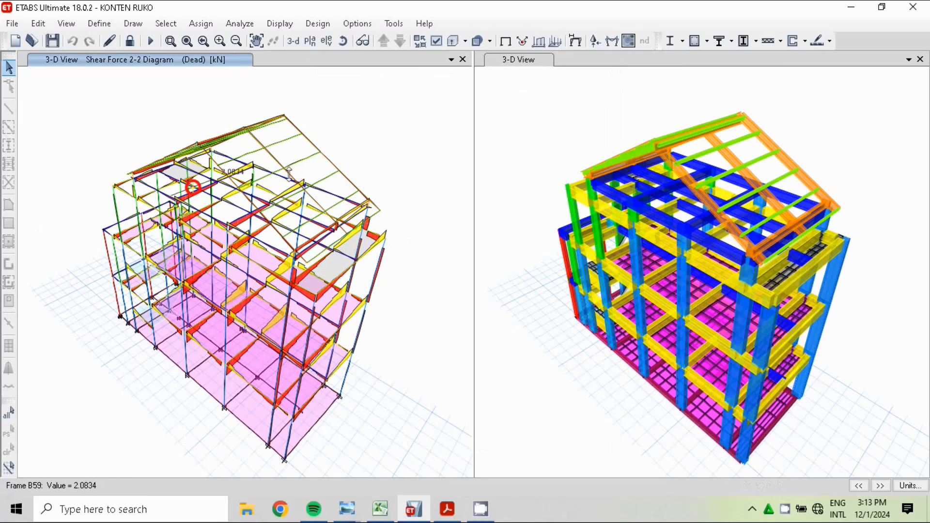
Display the frames' Moment 2-2 diagram for the Dead load case and set the view to elevation A
click(612, 42)
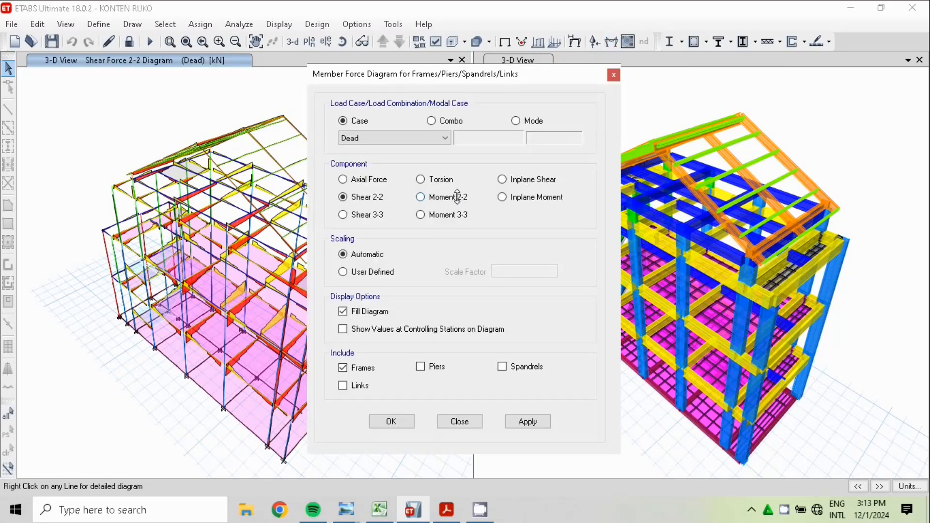
click(457, 197)
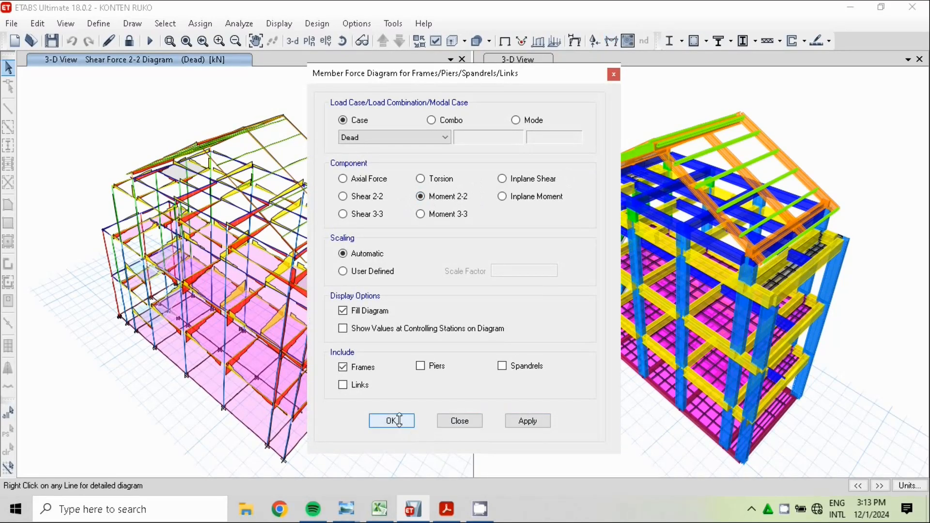
click(393, 420)
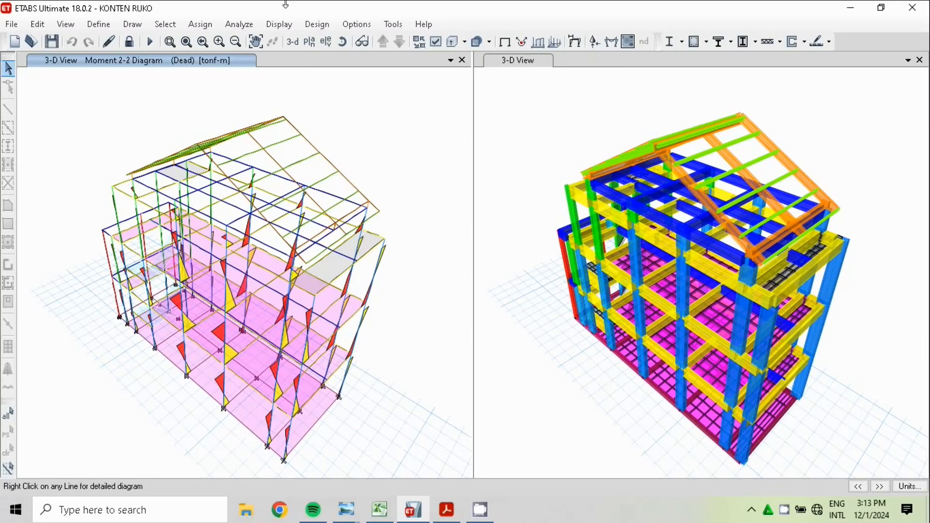
click(326, 39)
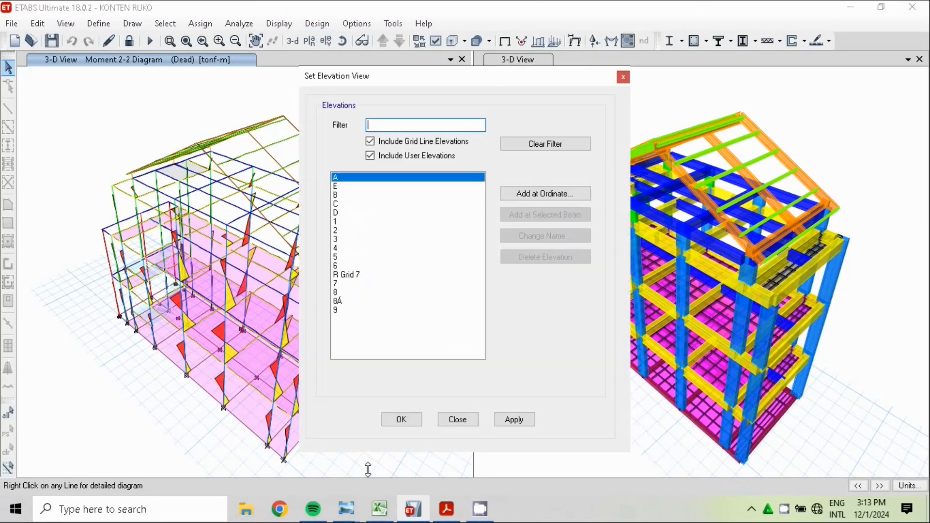
click(402, 419)
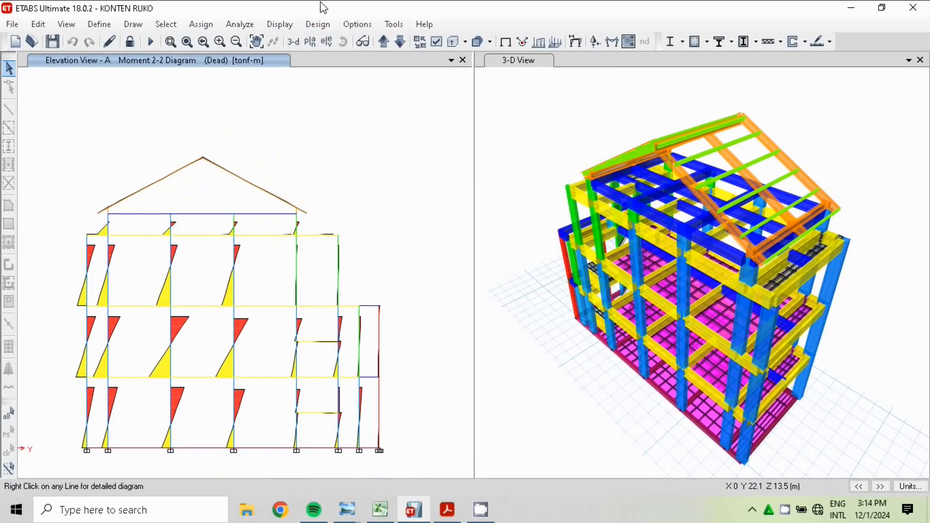
Display the Moment 2-2 diagram on elevation A for the load combination Comb 2A
click(279, 25)
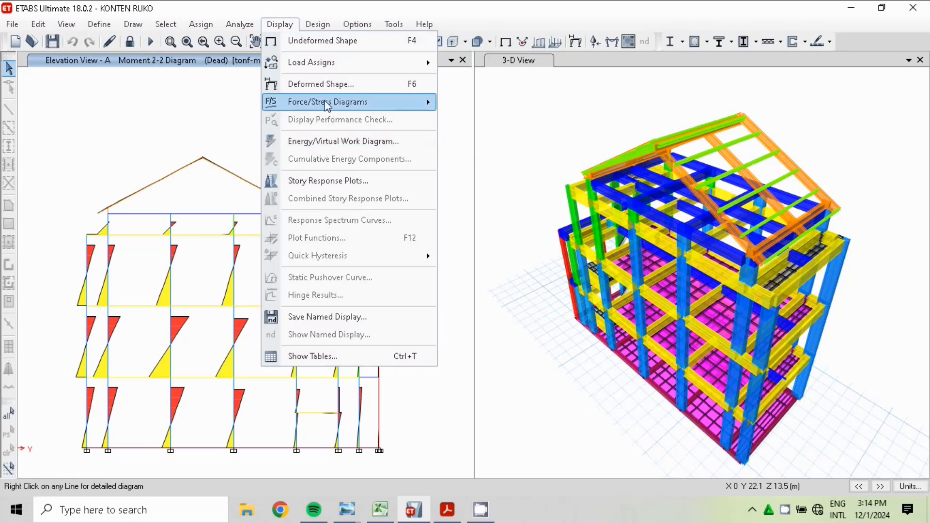
mouse_move(327, 106)
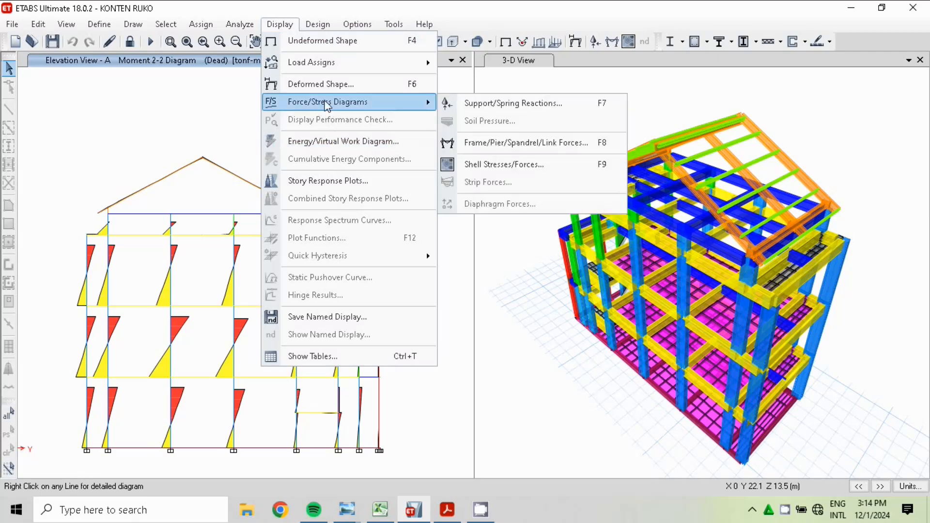
click(496, 140)
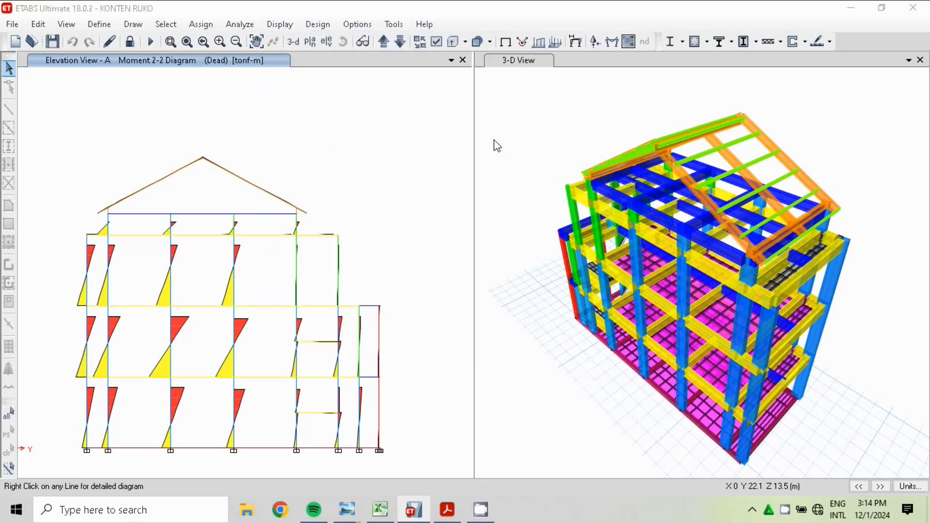
click(450, 121)
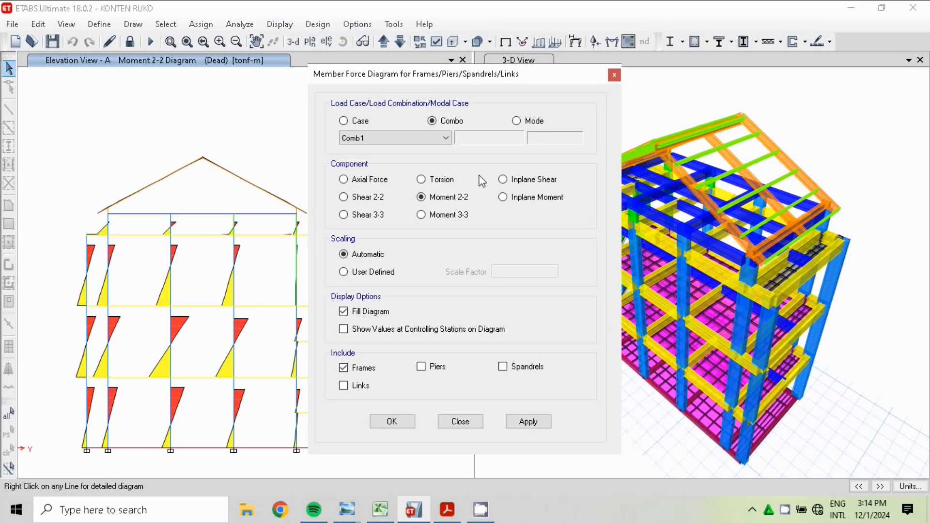
click(443, 139)
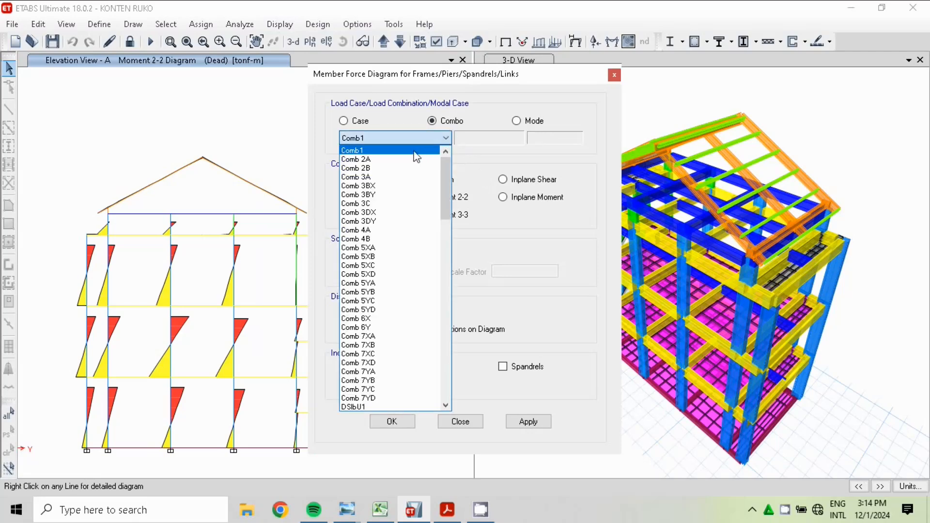
click(374, 160)
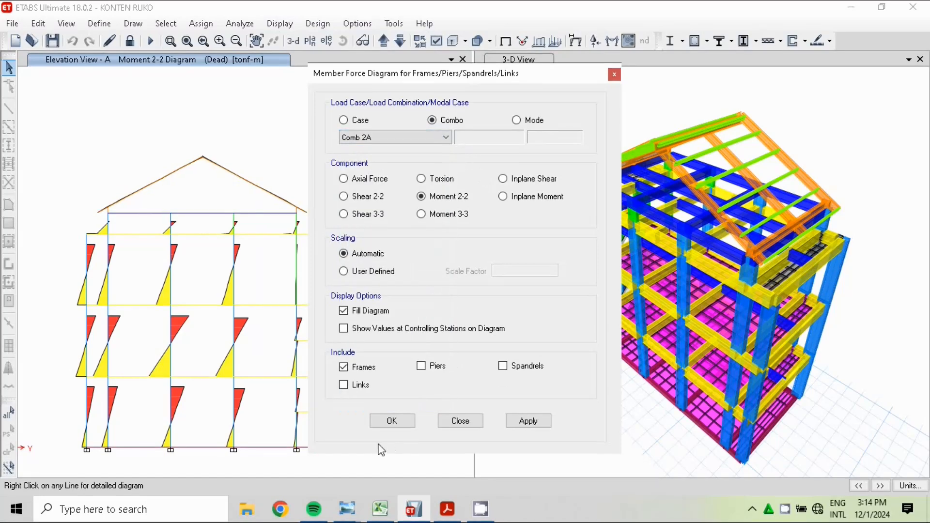
click(391, 421)
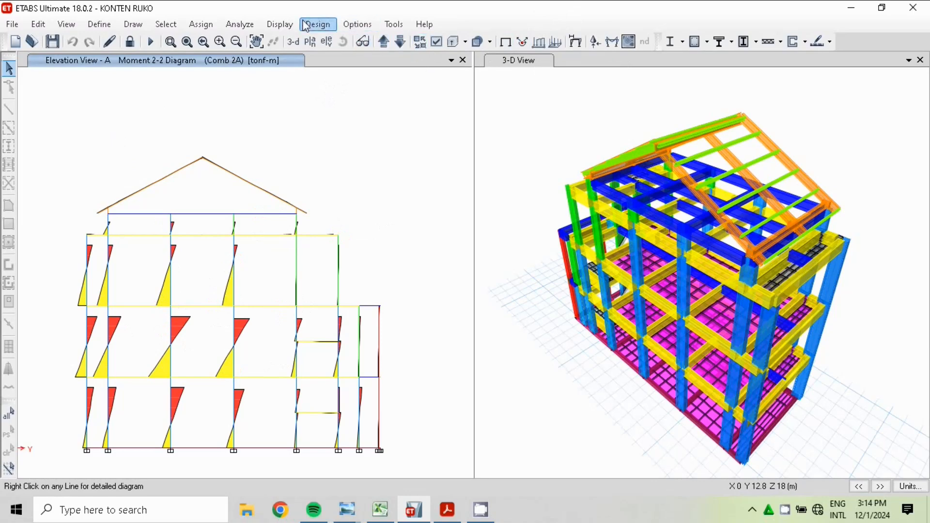
Show controlling-station values on the Comb 2A moment diagram without fill, and return elevation A to the undeformed shape
click(287, 26)
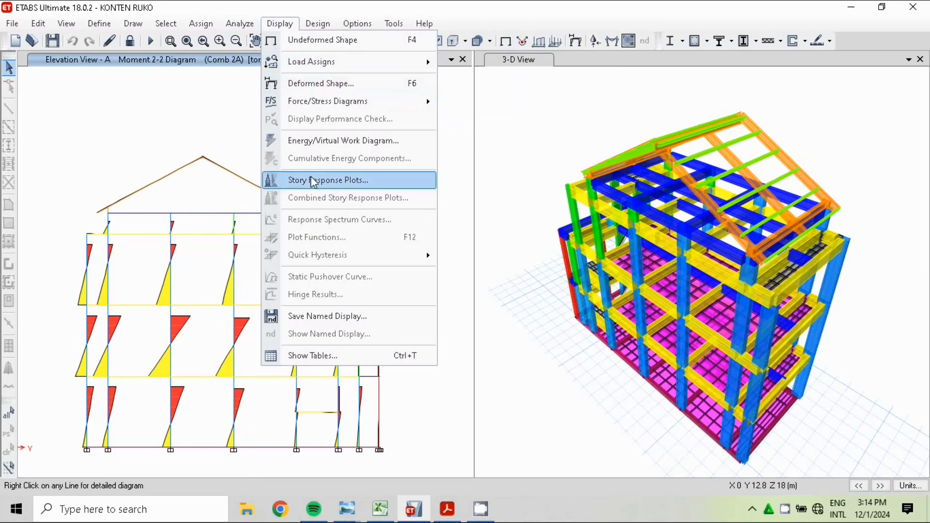
mouse_move(325, 104)
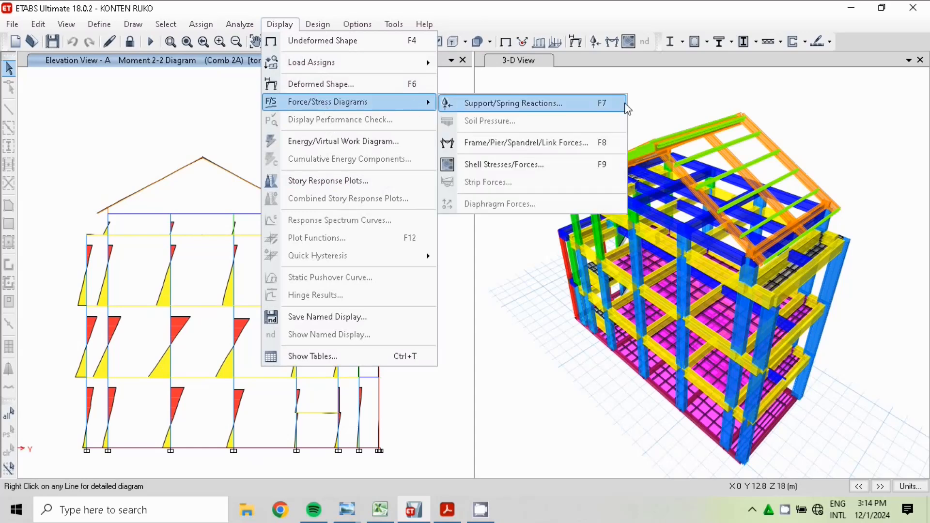
click(536, 148)
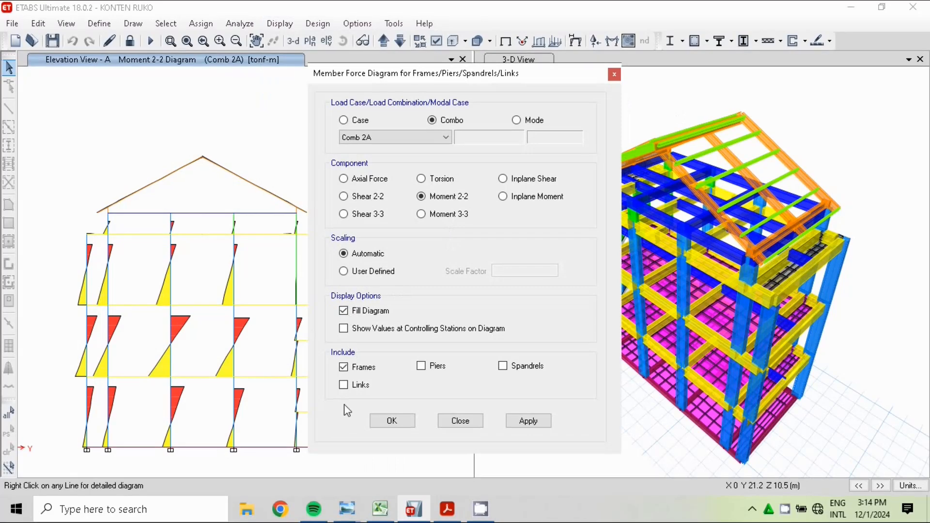
click(344, 311)
click(344, 310)
click(392, 421)
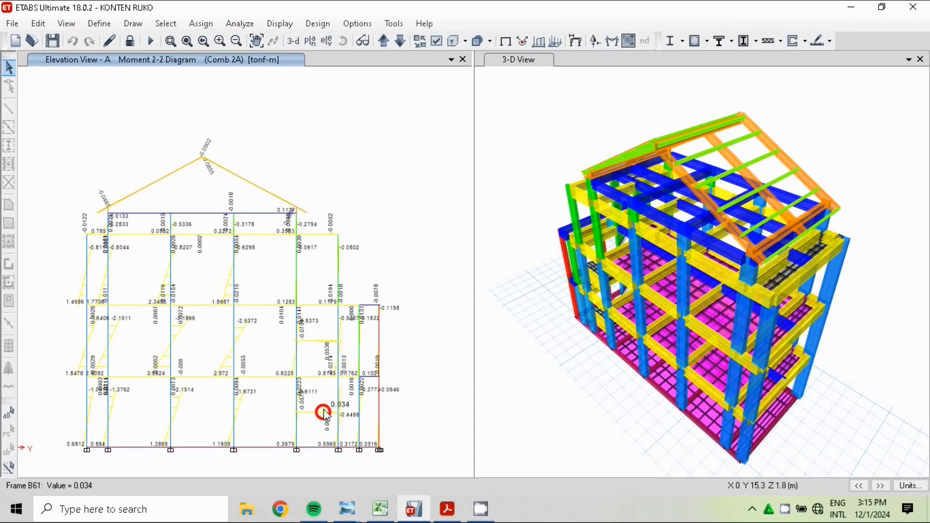
click(505, 42)
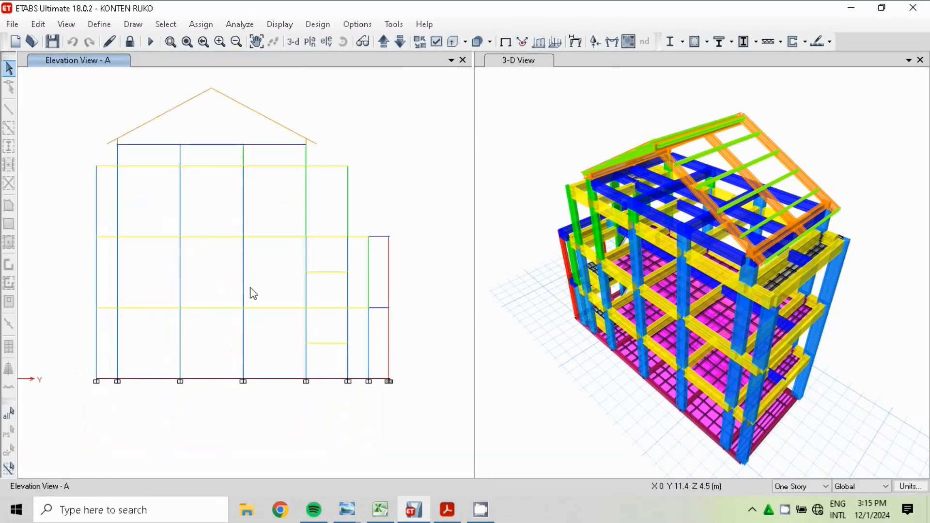
Check the beam reinforcement reference in Excel and redisplay the Comb 2A Moment 2-2 diagram in ETABS, filled and without station values
click(380, 509)
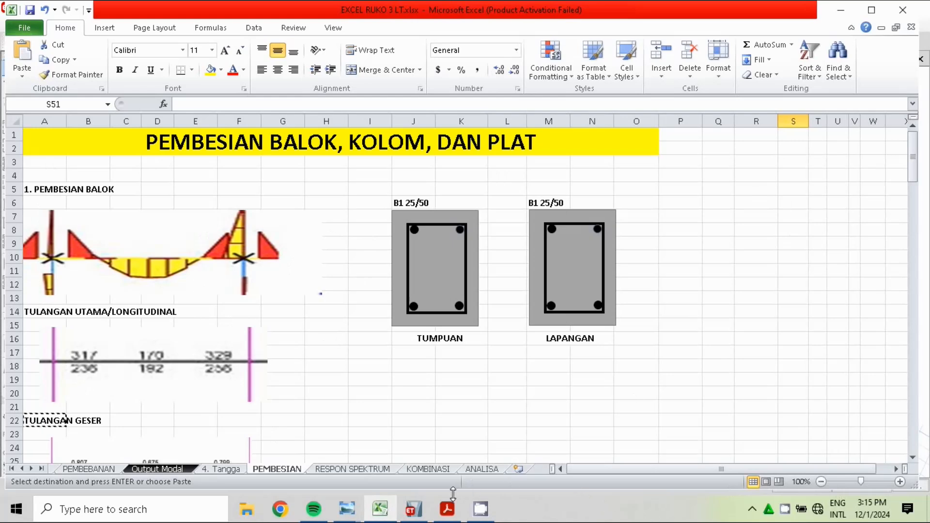
click(413, 508)
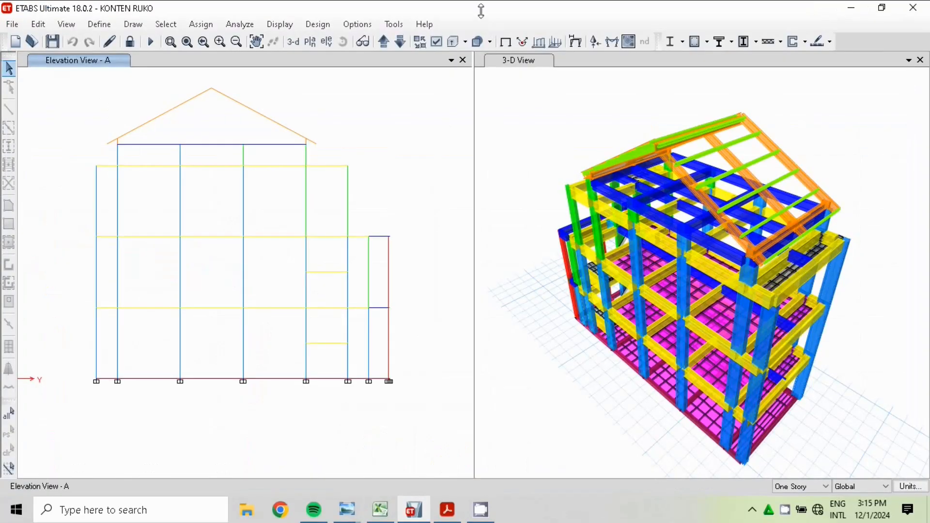
click(611, 42)
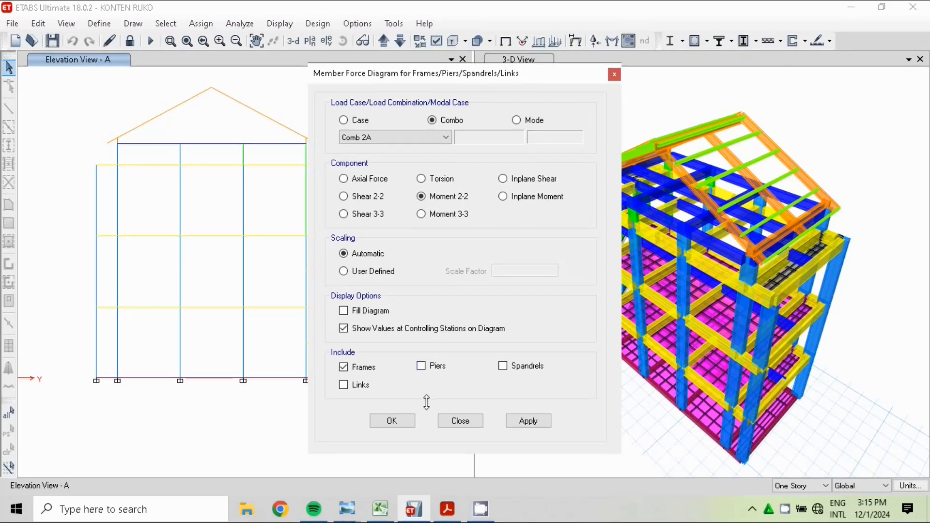
click(342, 311)
click(344, 328)
click(394, 421)
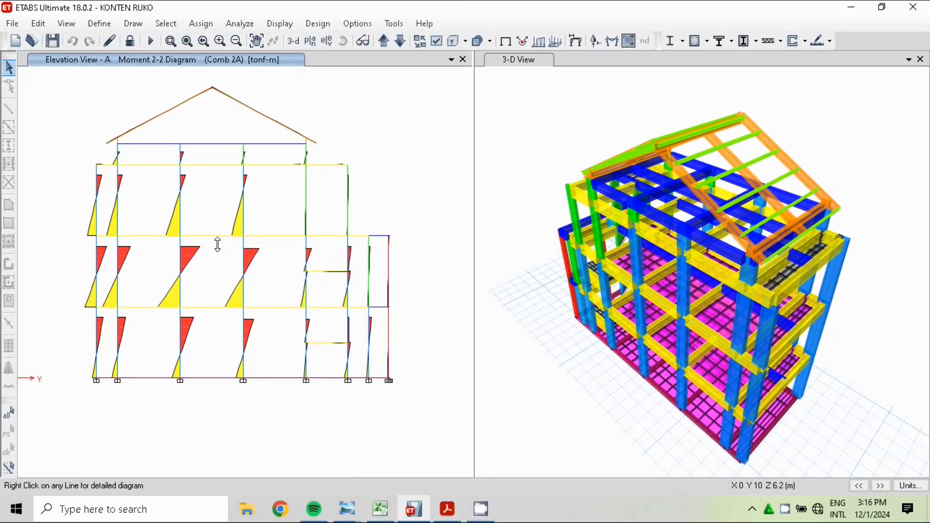
Display the filled Moment 3-3 diagram for Comb 2A on elevation A in ETABS and compare it with the beam moment sketch in Excel
click(380, 509)
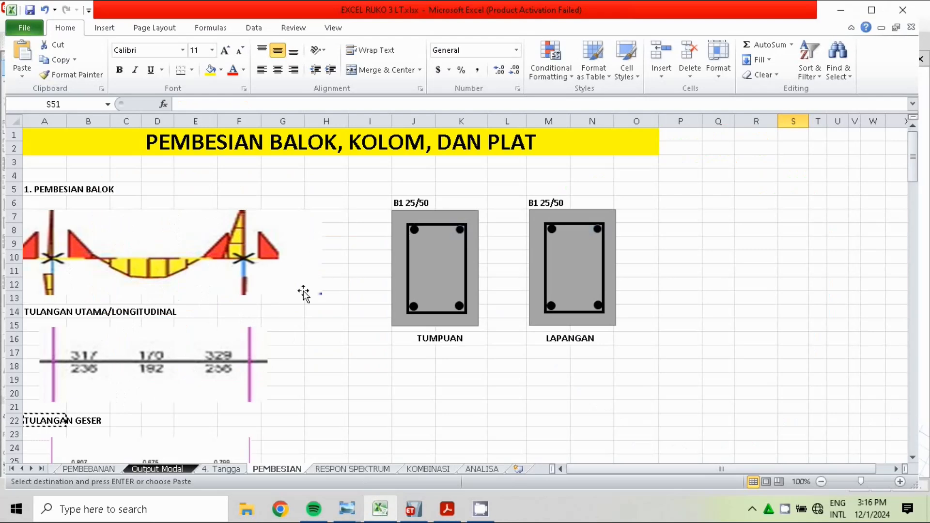
click(410, 511)
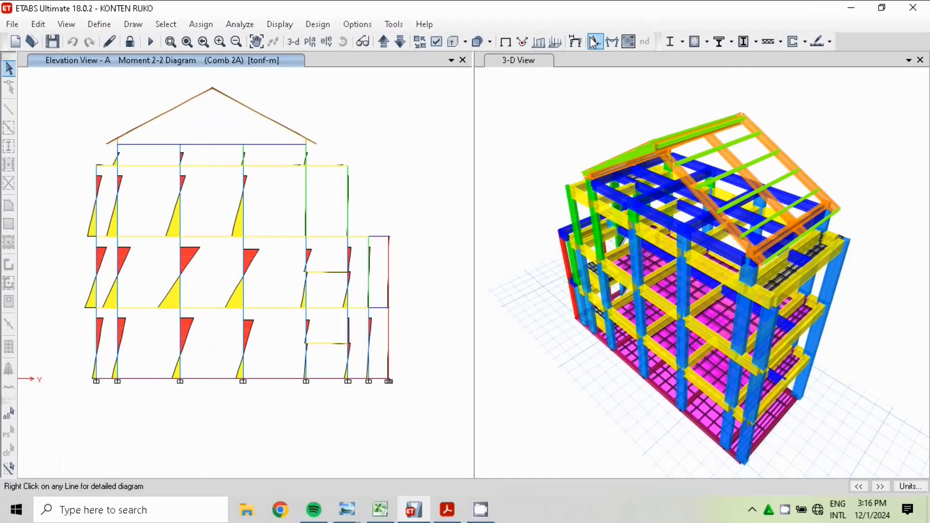
click(612, 42)
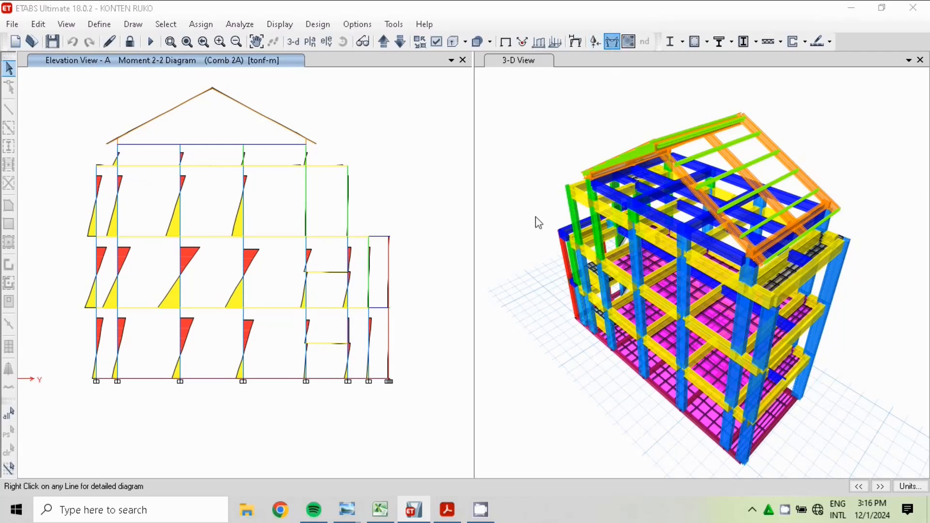
click(610, 42)
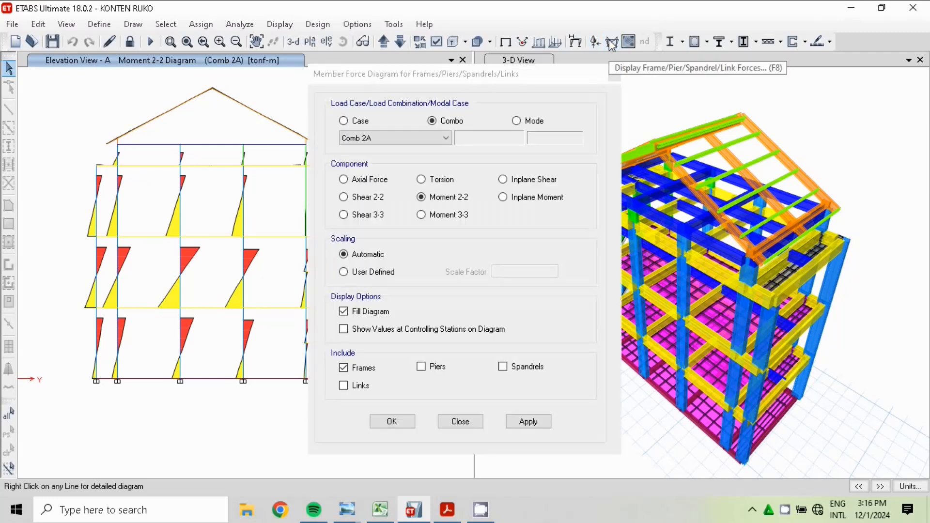
click(462, 219)
click(456, 216)
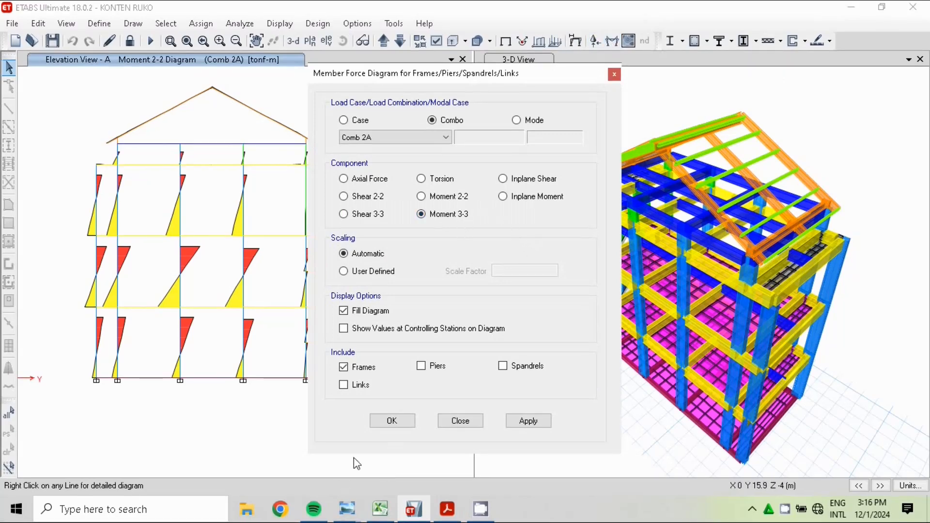
click(393, 421)
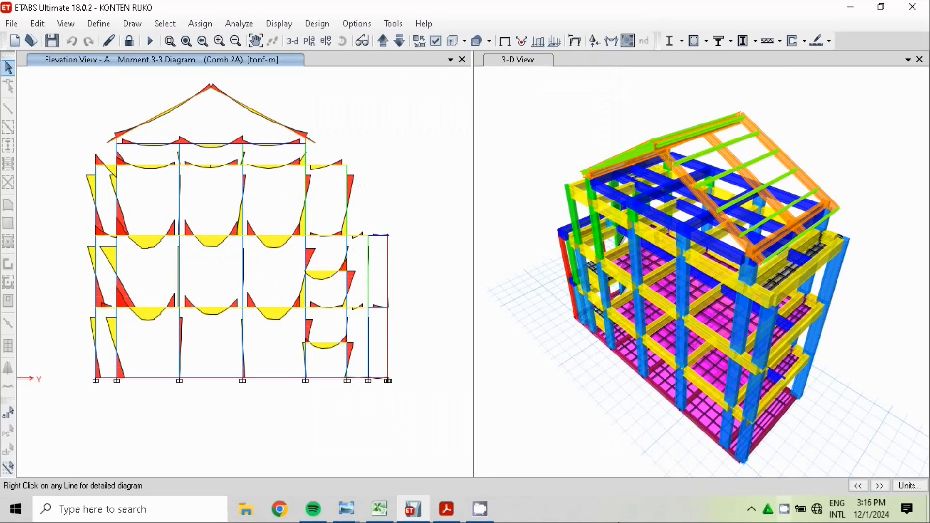
click(380, 508)
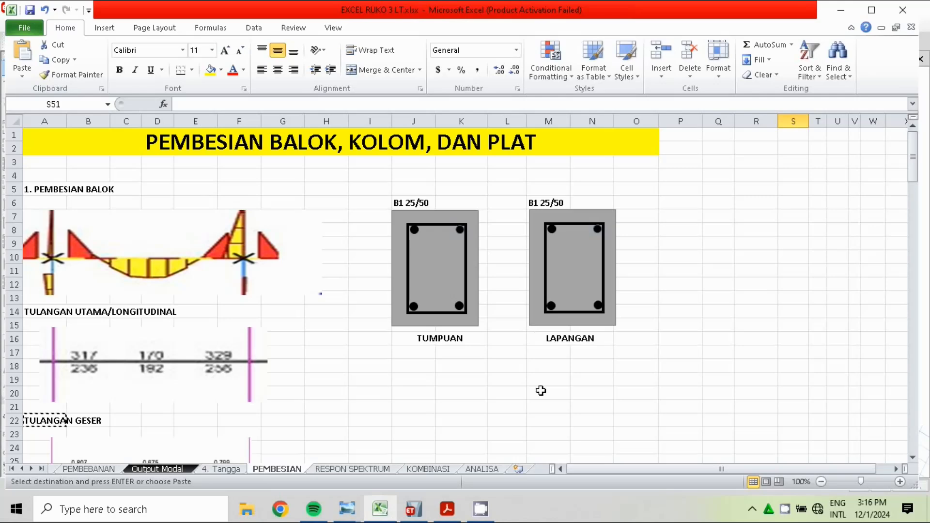
click(414, 510)
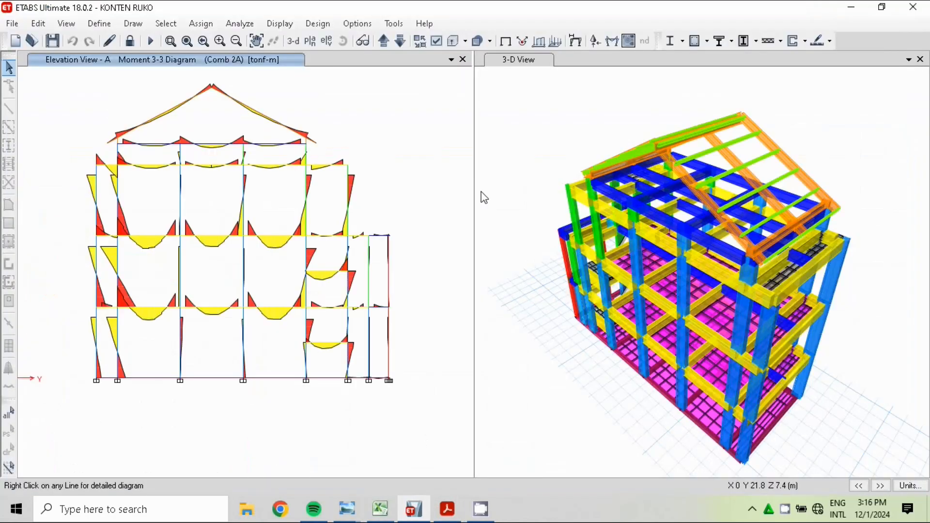
Return elevation A to the undeformed shape, run the concrete frame design and display the longitudinal reinforcing around the middle second-floor beams
click(507, 42)
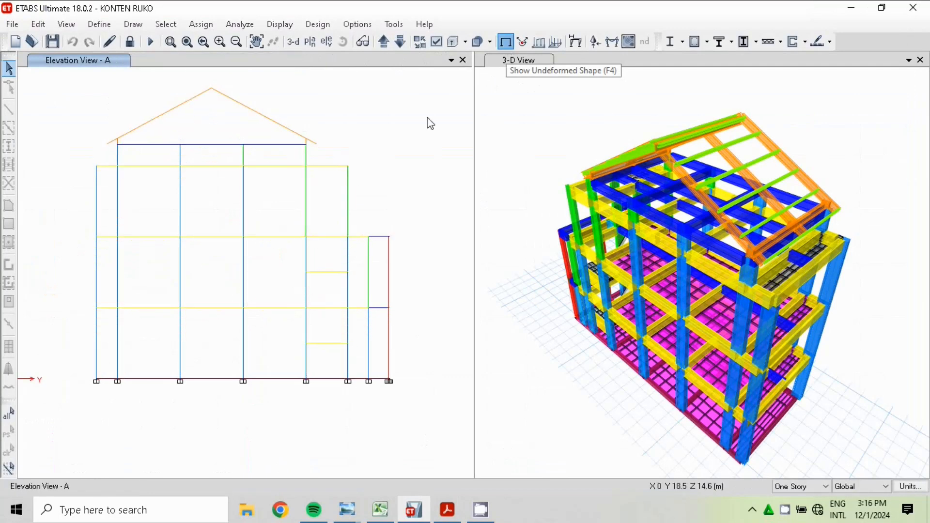
click(696, 43)
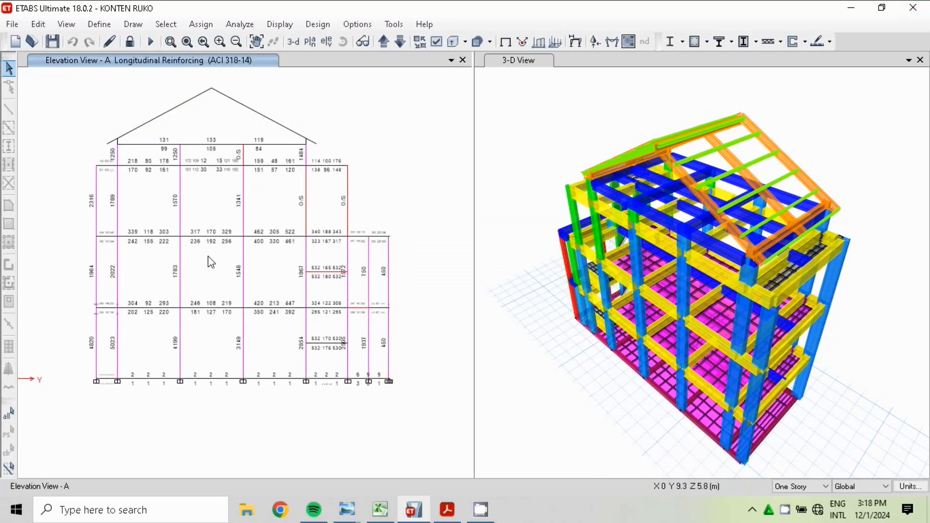
scroll(211, 262, up, 5)
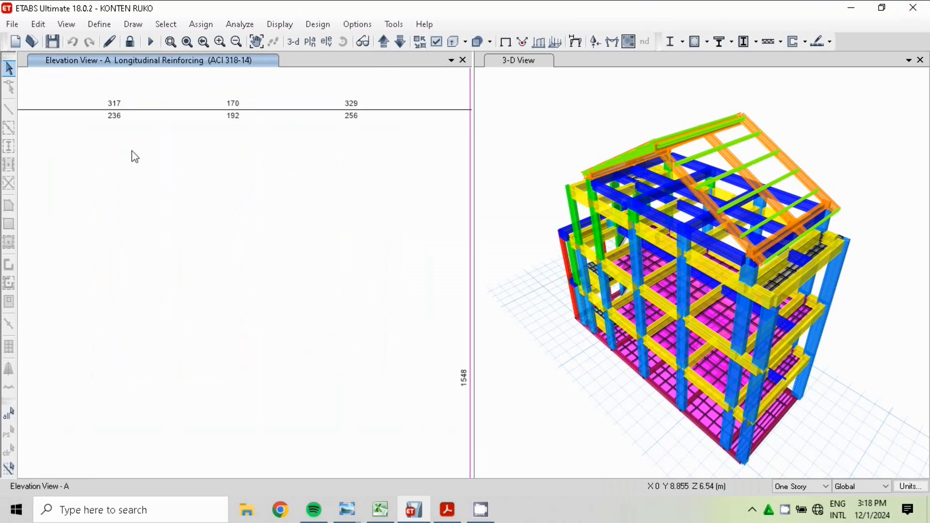
scroll(228, 245, down, 3)
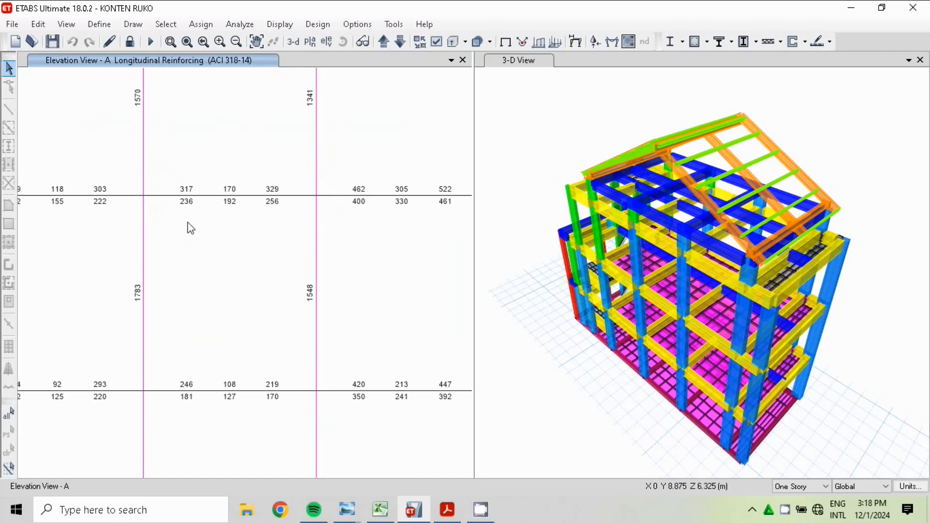
Switch to Excel and review the beam reinforcement sketches, the Beam Summary Data table and B1's section dimensions on the PEMBESIAN sheet
click(380, 509)
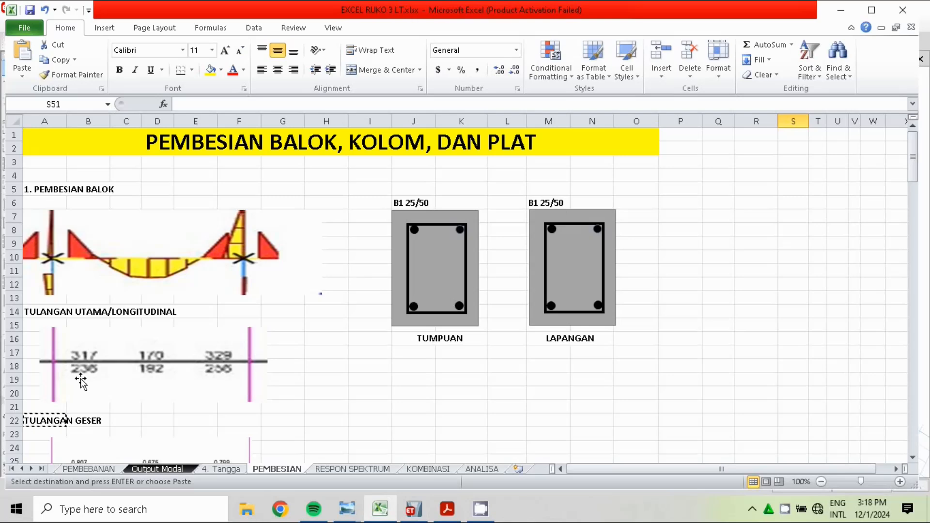
key(Escape)
scroll(85, 382, down, 13)
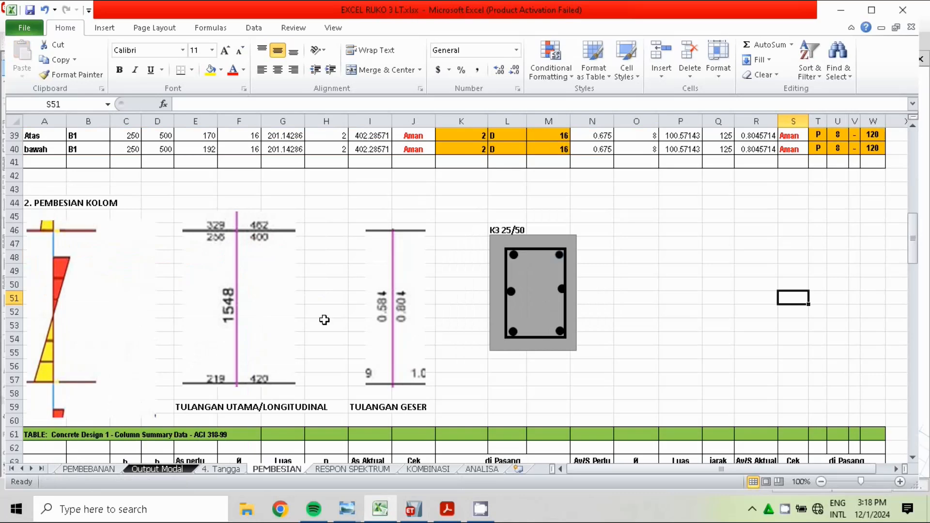
drag(914, 250, 912, 188)
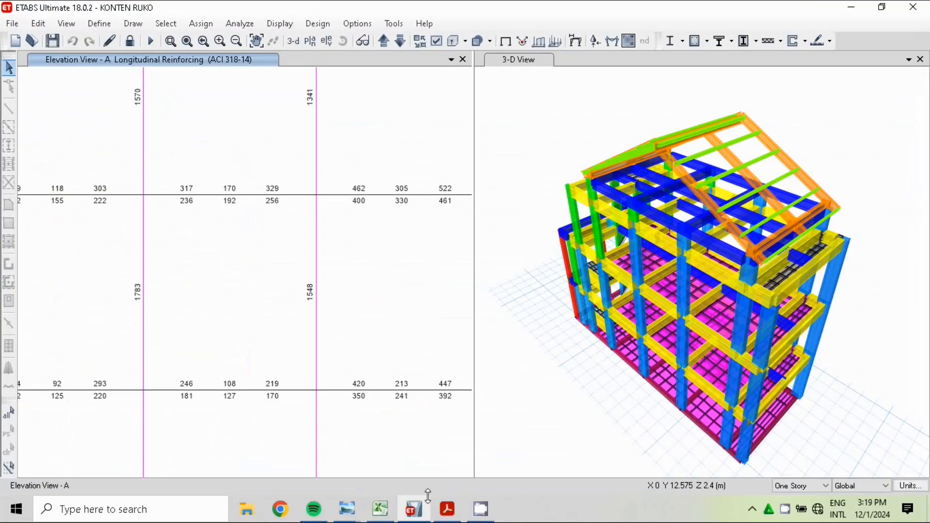
click(391, 506)
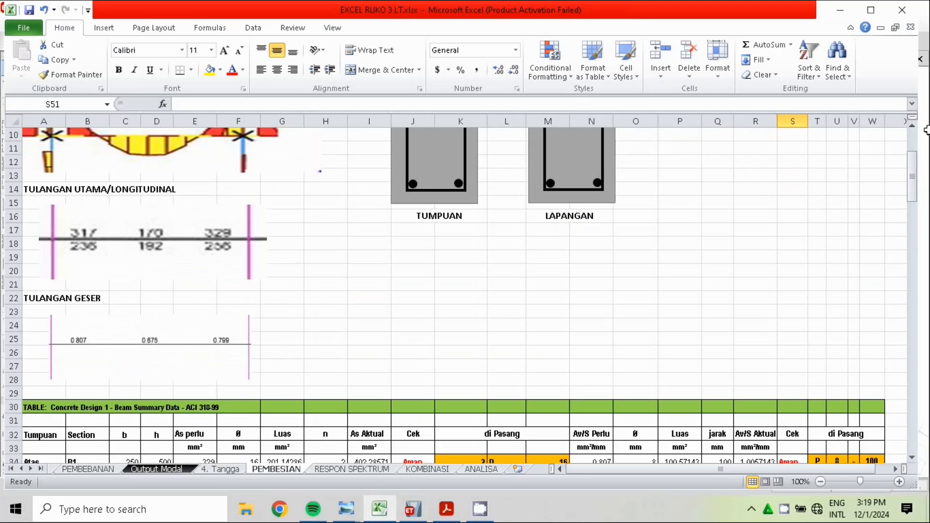
drag(915, 179, 915, 185)
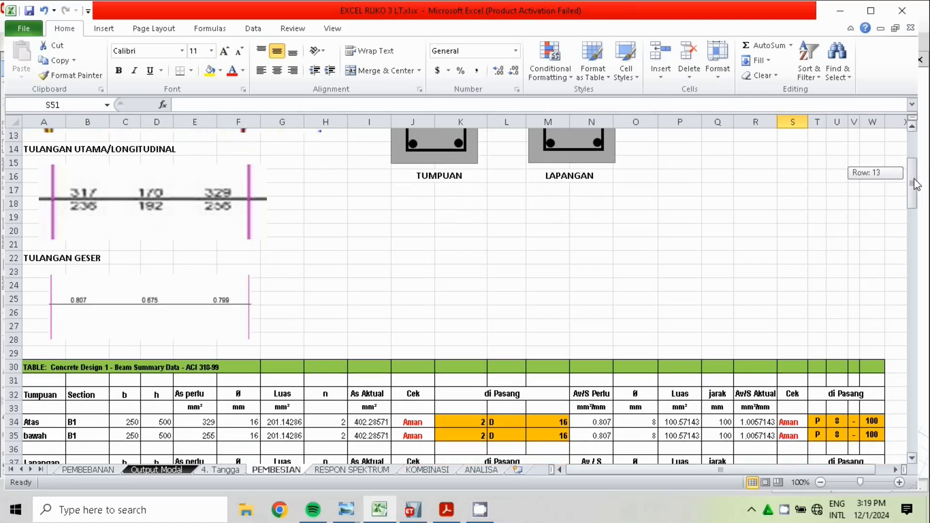
drag(915, 185, 919, 198)
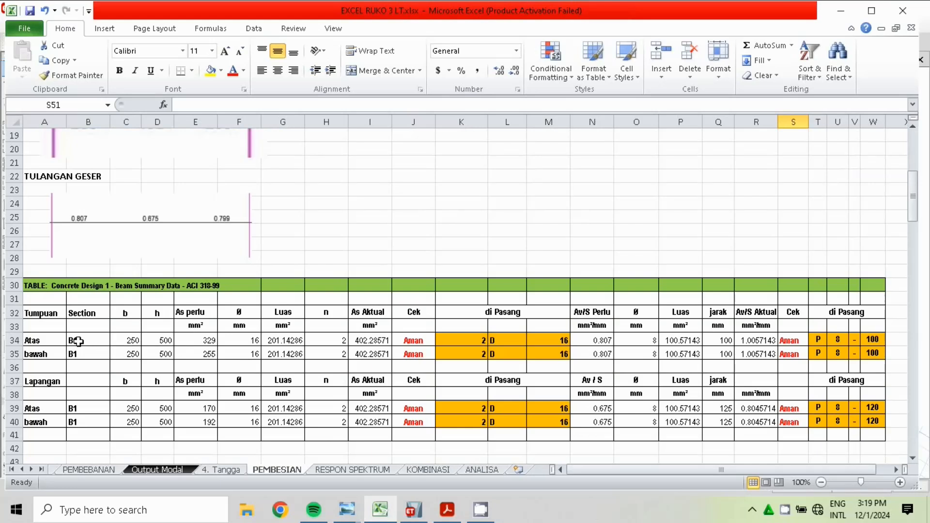
click(141, 344)
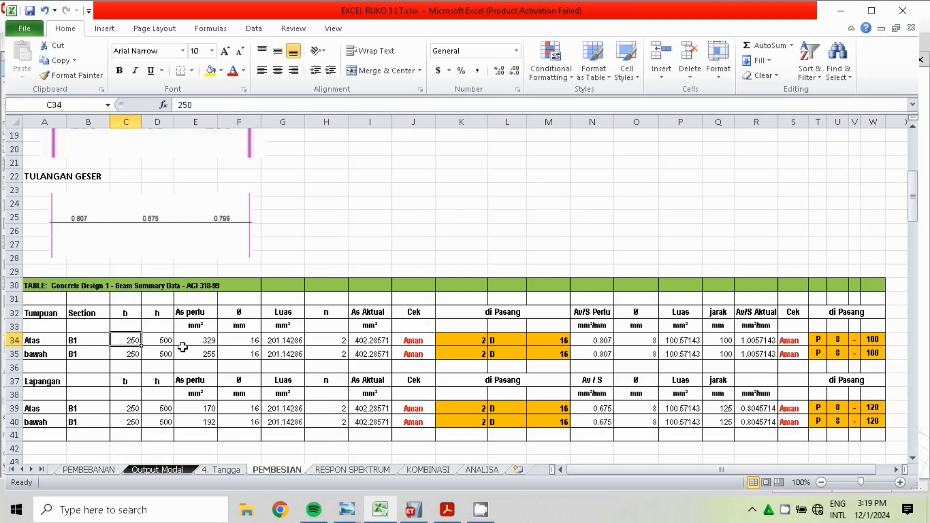
click(160, 342)
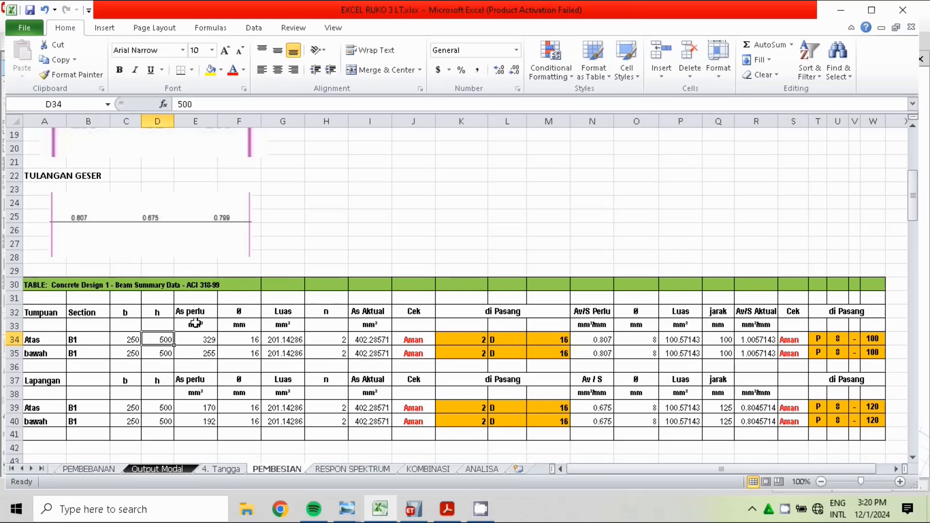
Set the required reinforcement area (As perlu) of beam B1's bottom support row, cell E35, to 256 mm²
click(913, 127)
click(912, 127)
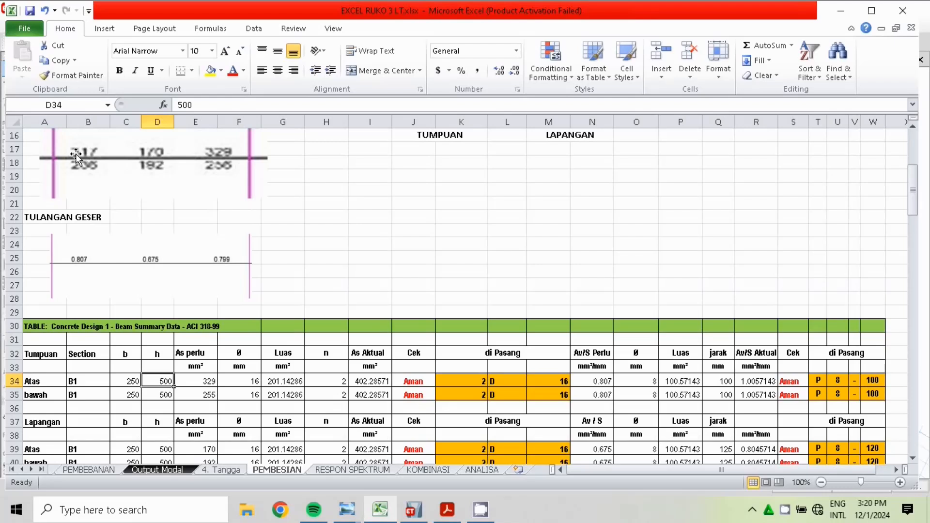
key(Right)
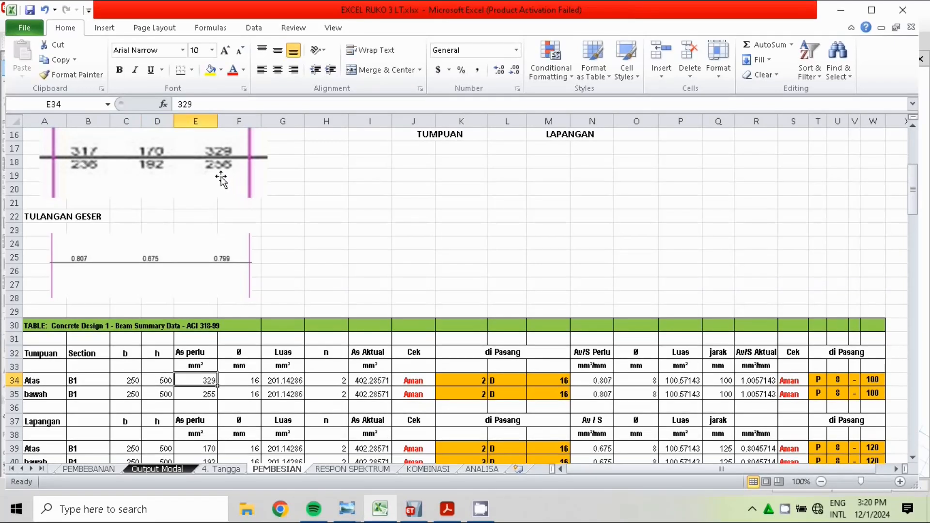
click(204, 392)
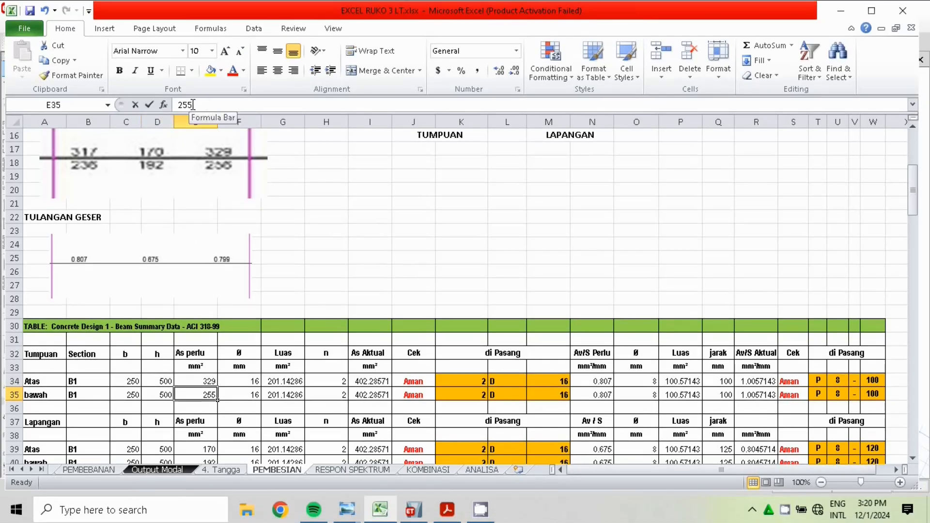
click(193, 105)
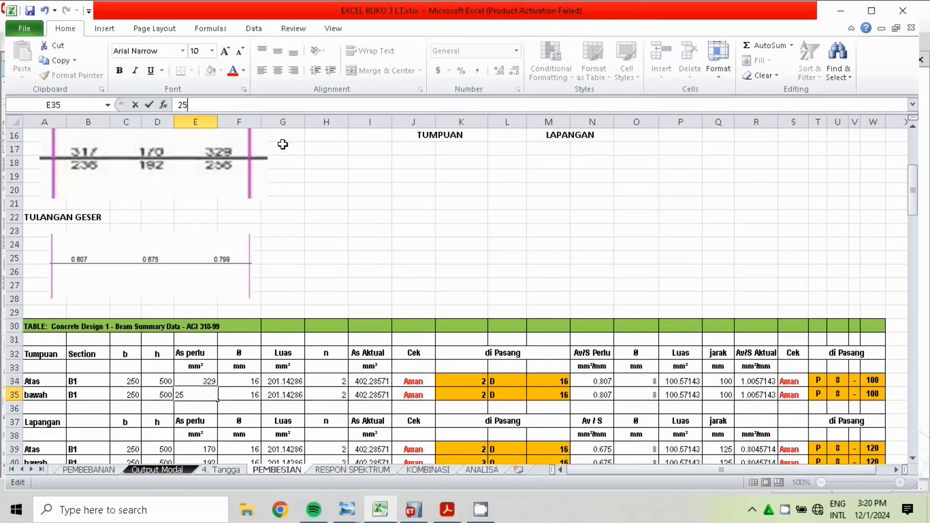
click(353, 225)
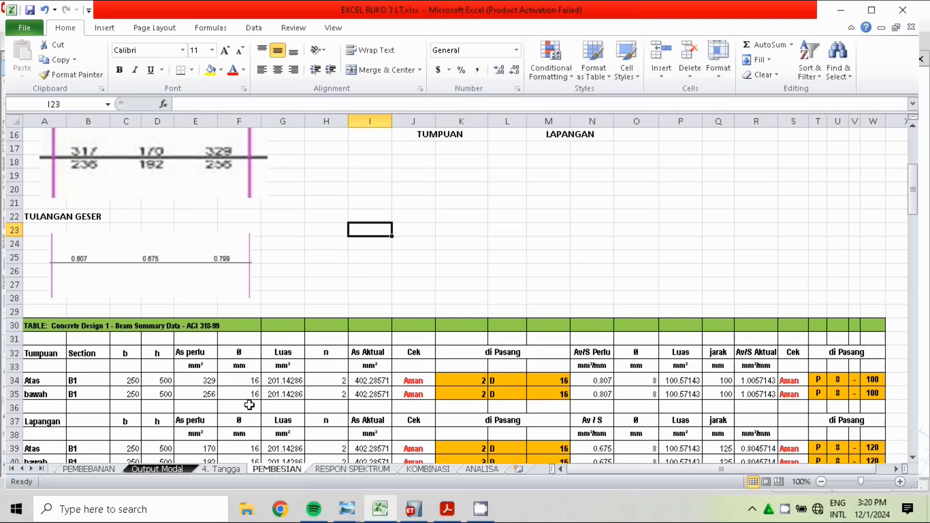
Examine the bar diameter, area, bar count, actual As and safety-check formulas in B1's top and bottom support rows
click(254, 384)
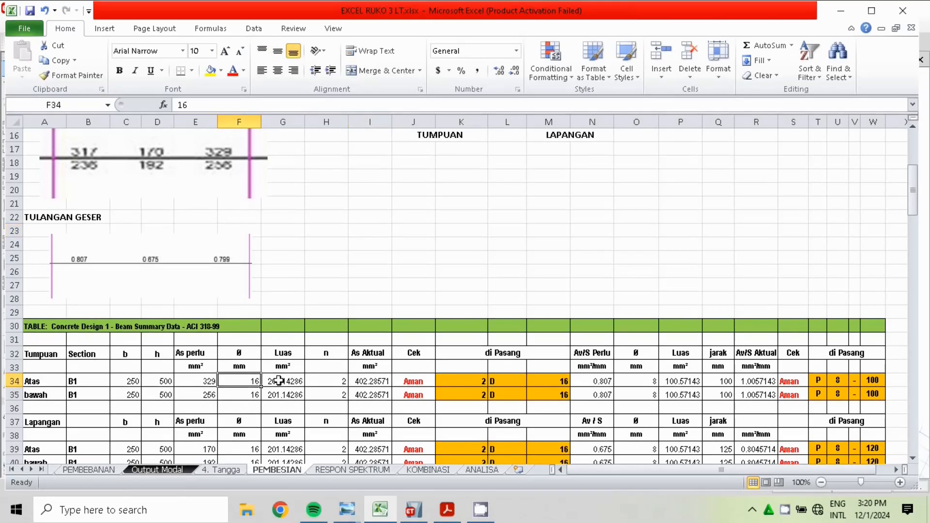
click(249, 395)
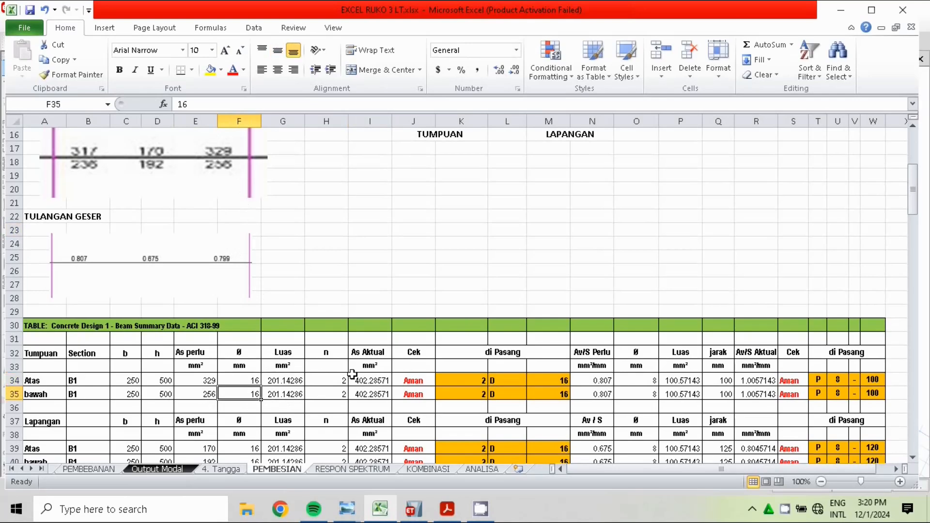
click(286, 355)
click(285, 380)
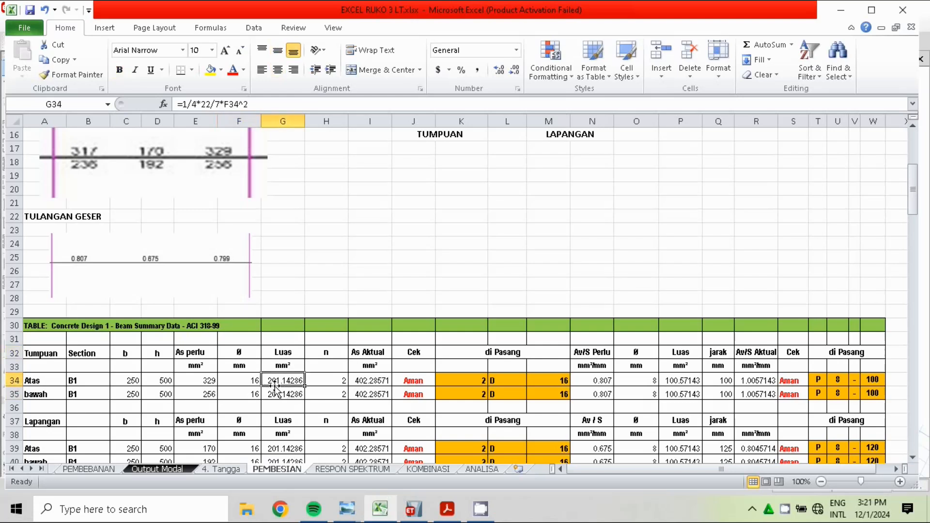
click(303, 394)
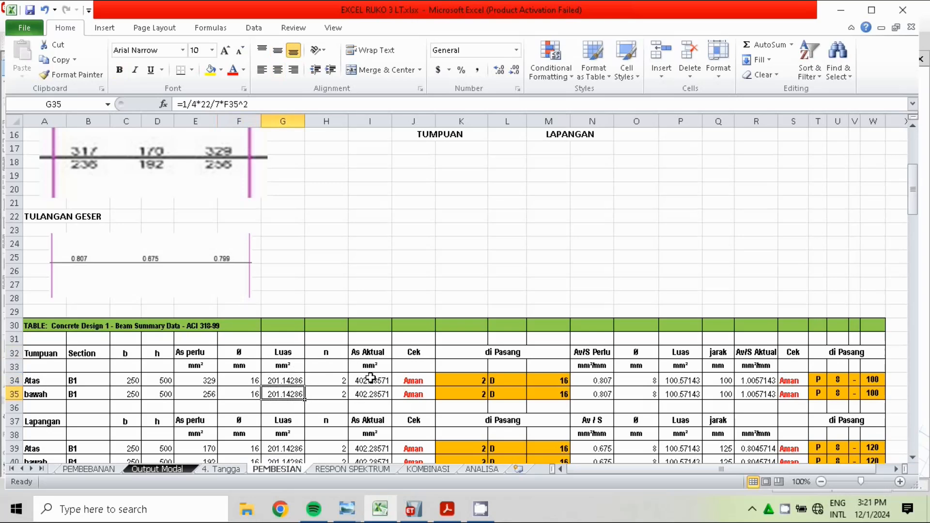
click(334, 353)
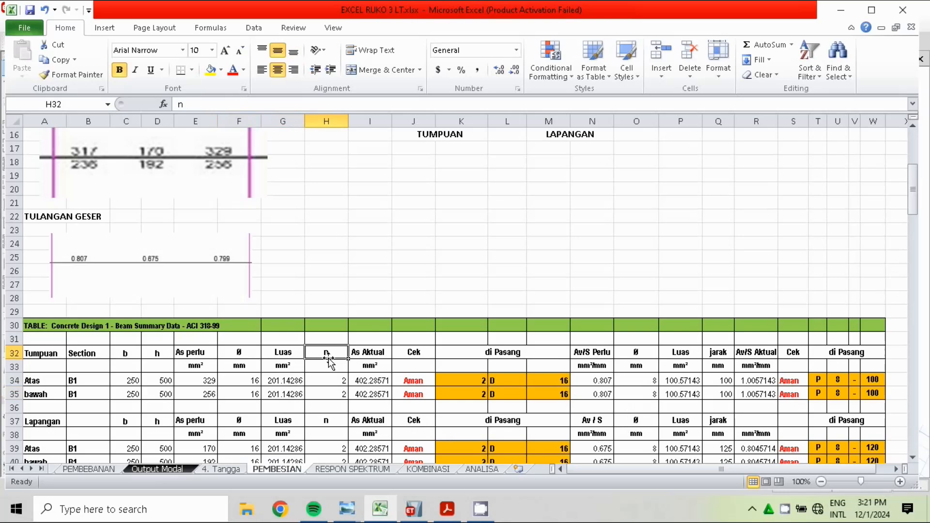
click(360, 382)
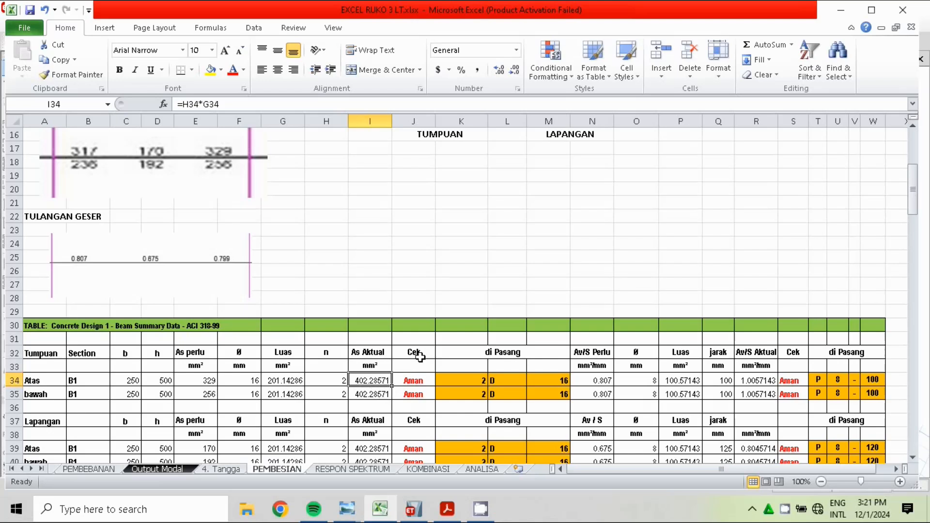
key(Right)
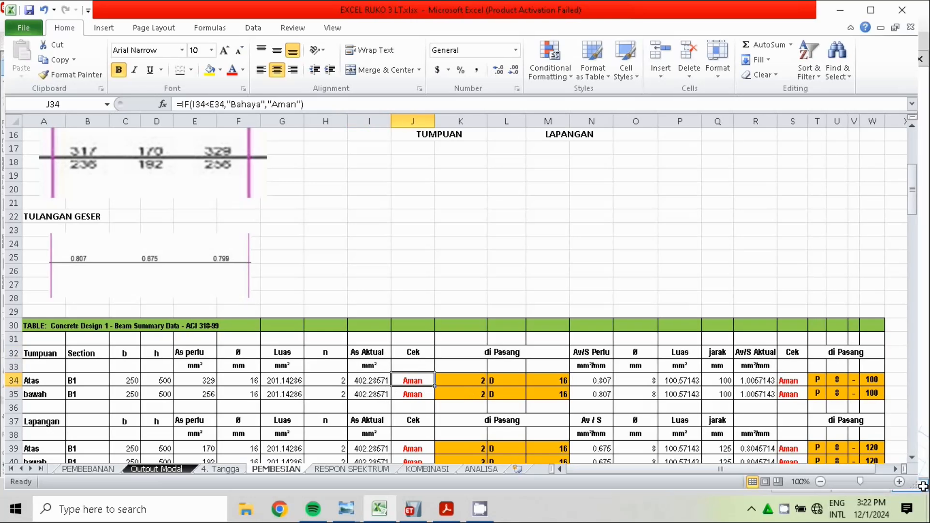
click(398, 394)
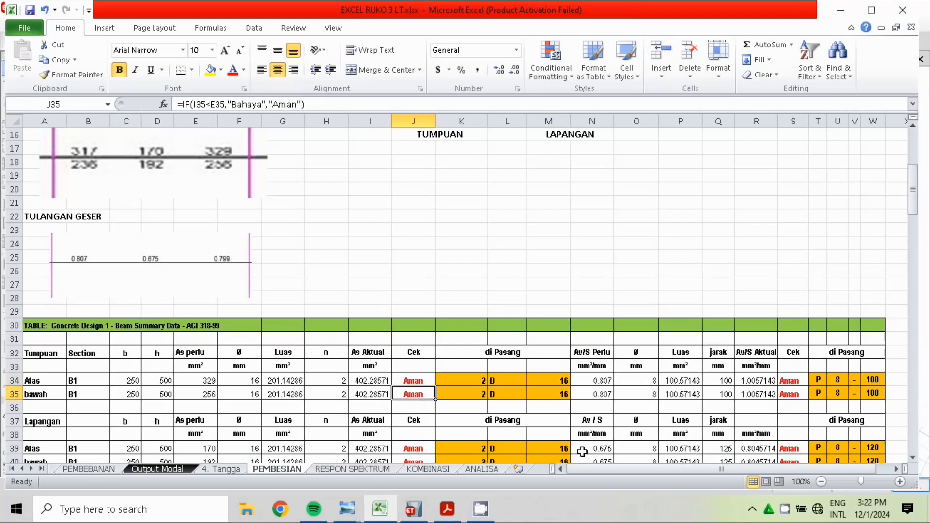
Set the bar count (n) of beam B1's top support row, cell H34, to 1
click(335, 384)
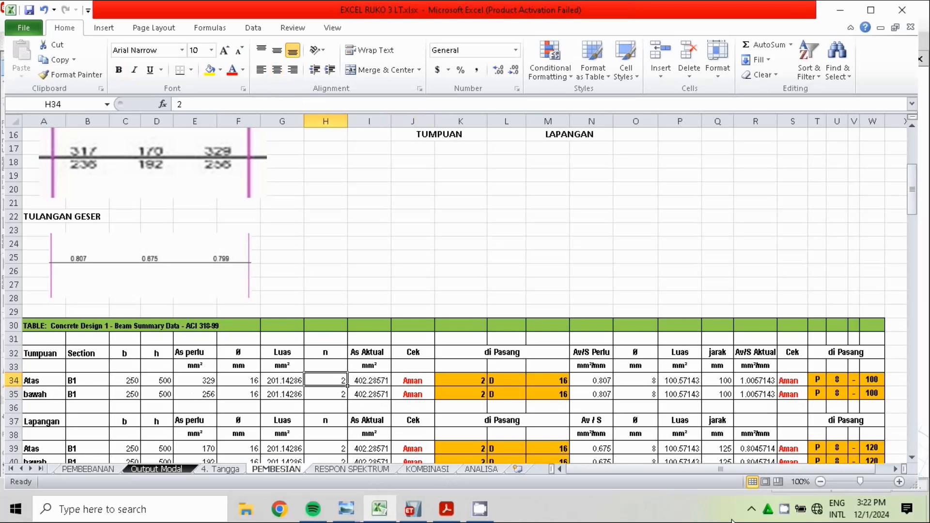
text(1)
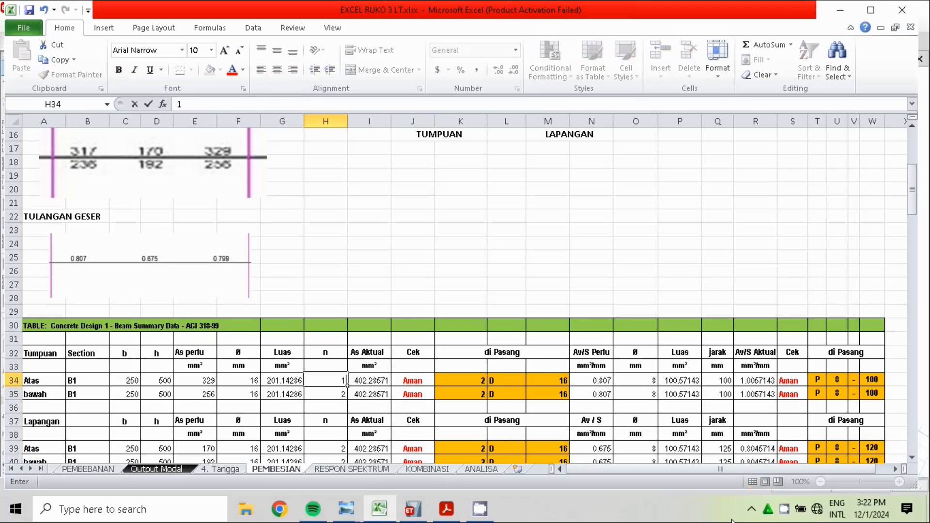
click(547, 245)
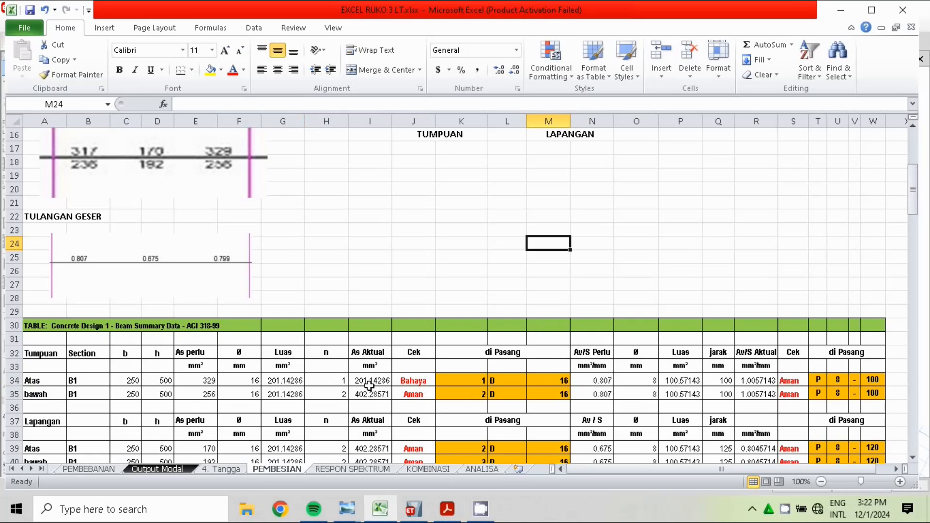
Set the bar count (n) of beam B1's top support row, cell H34, to 2
click(339, 381)
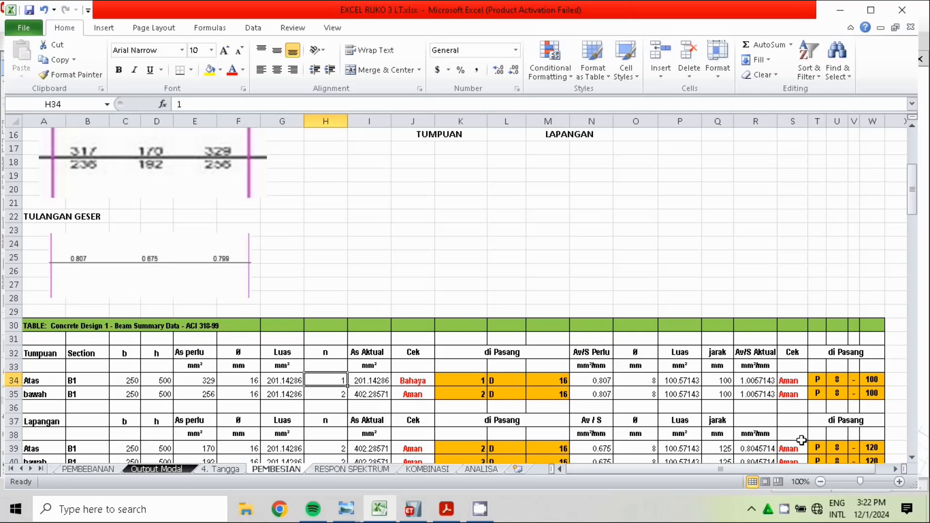
text(2)
click(588, 187)
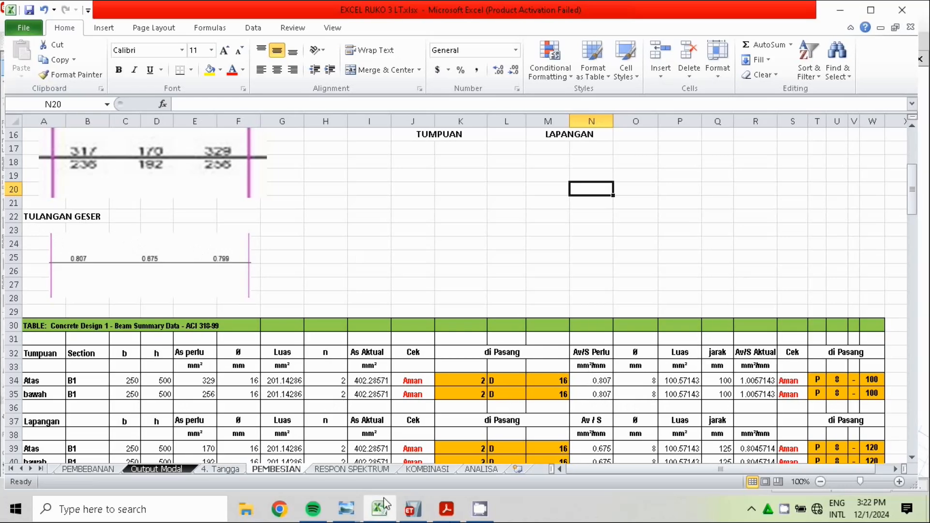
Switch to ETABS and display the concrete frame Shear Reinforcing output around the middle second-floor beam in elevation A
click(413, 515)
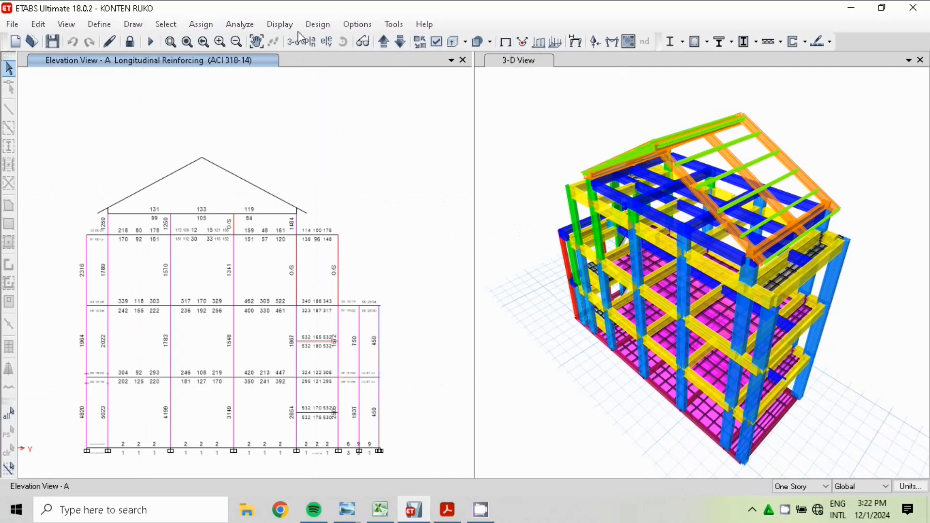
click(318, 24)
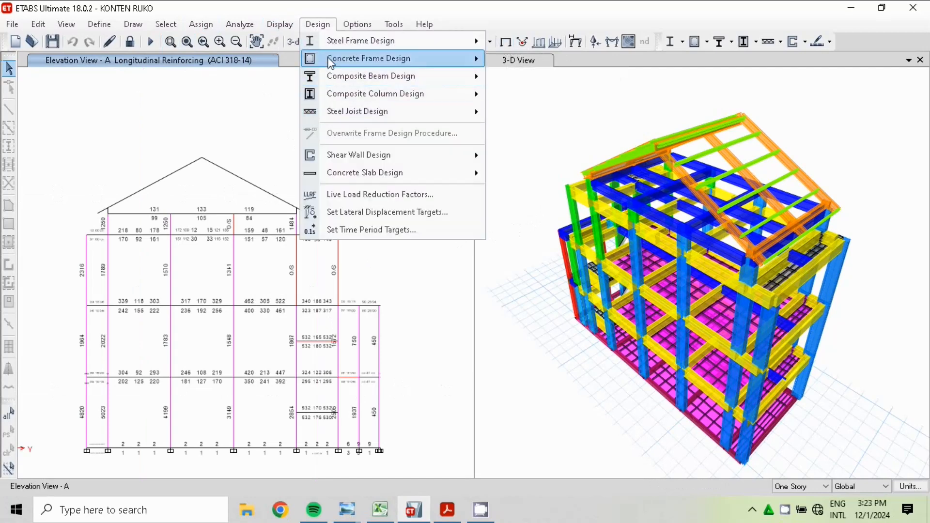
mouse_move(368, 59)
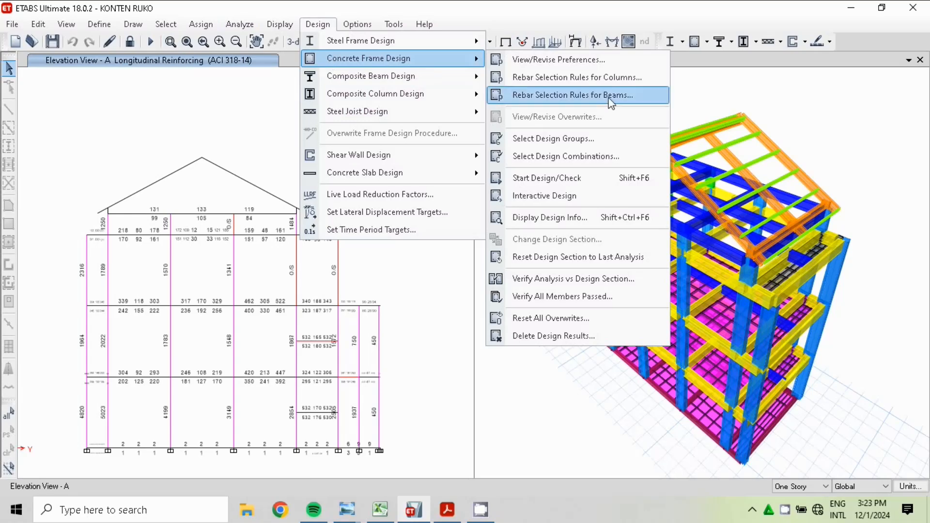
click(559, 219)
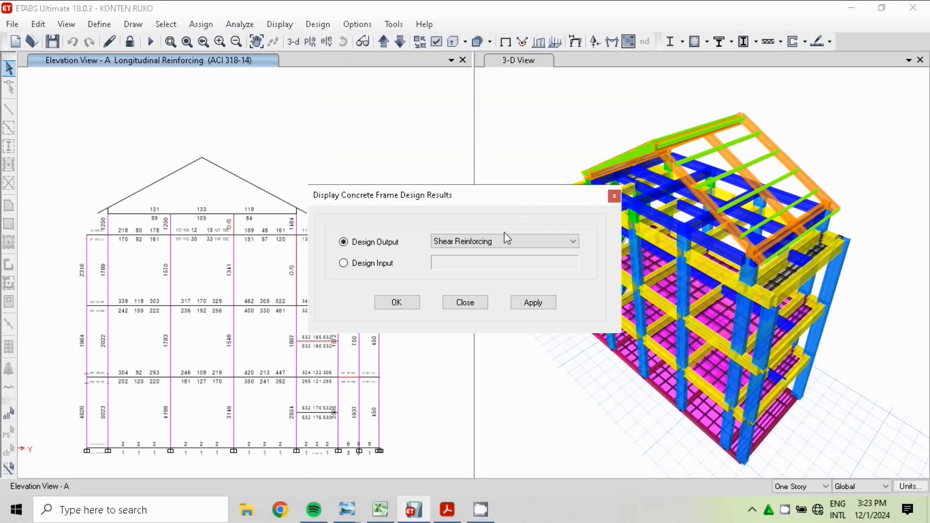
click(533, 242)
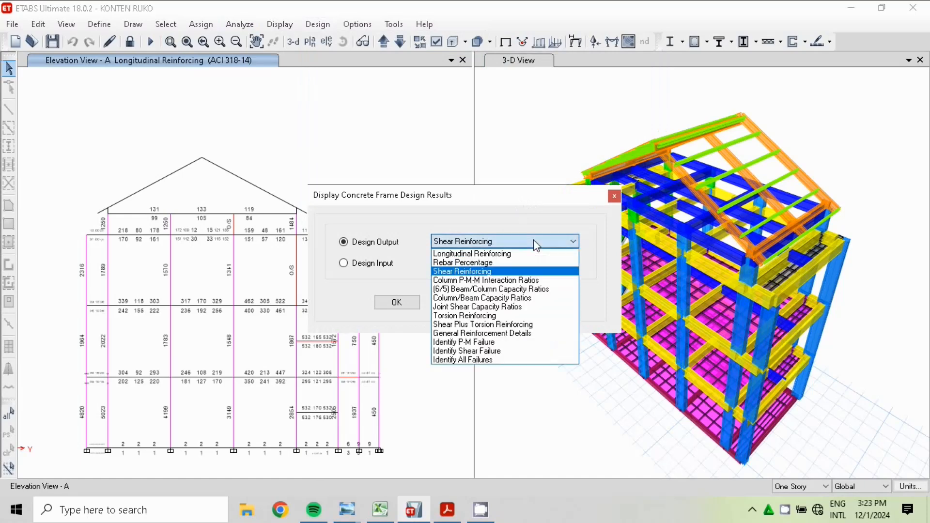
click(457, 272)
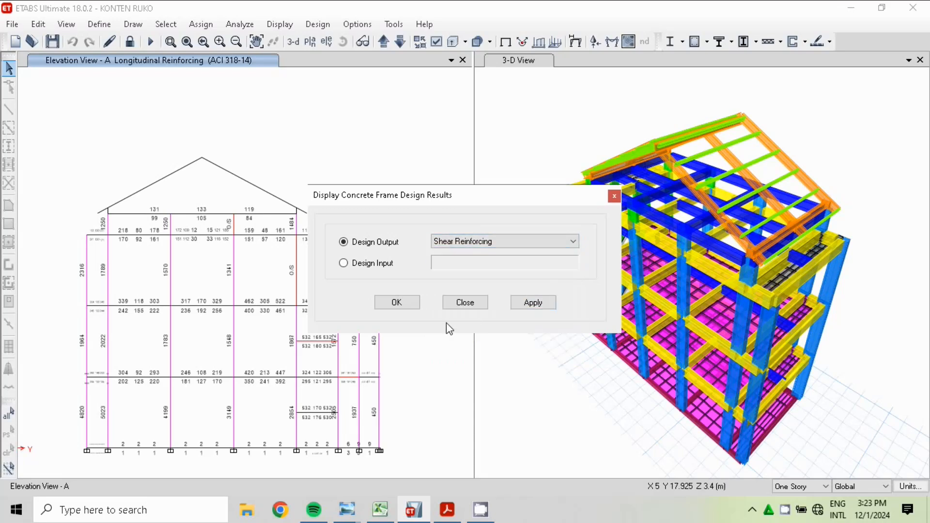
click(397, 303)
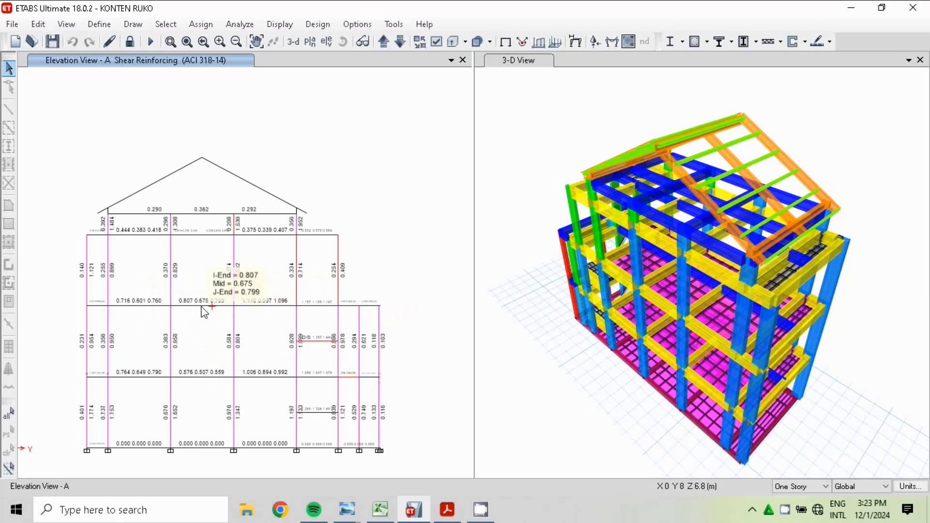
scroll(191, 315, up, 2)
scroll(189, 310, up, 4)
drag(299, 325, 271, 304)
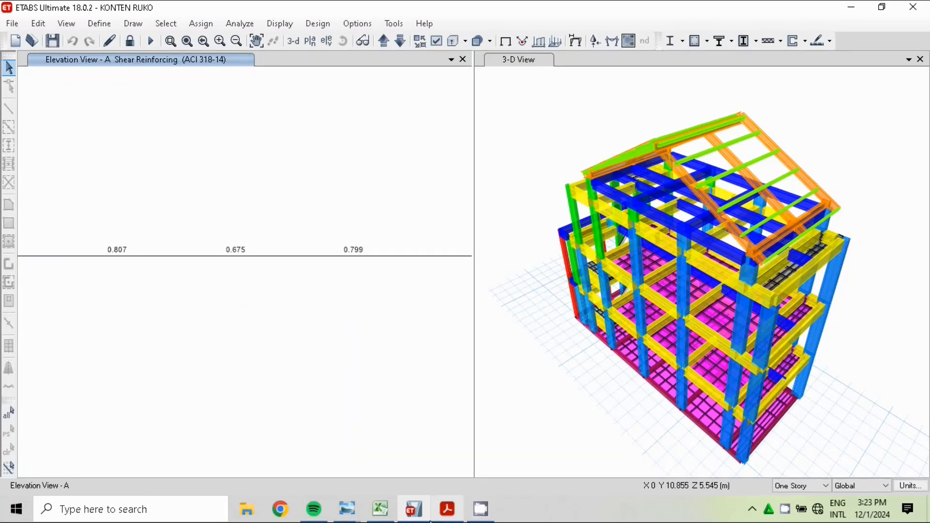
Switch to Excel and examine the required Av/S, stirrup diameter and stirrup area in beam B1's top and bottom support rows
click(380, 512)
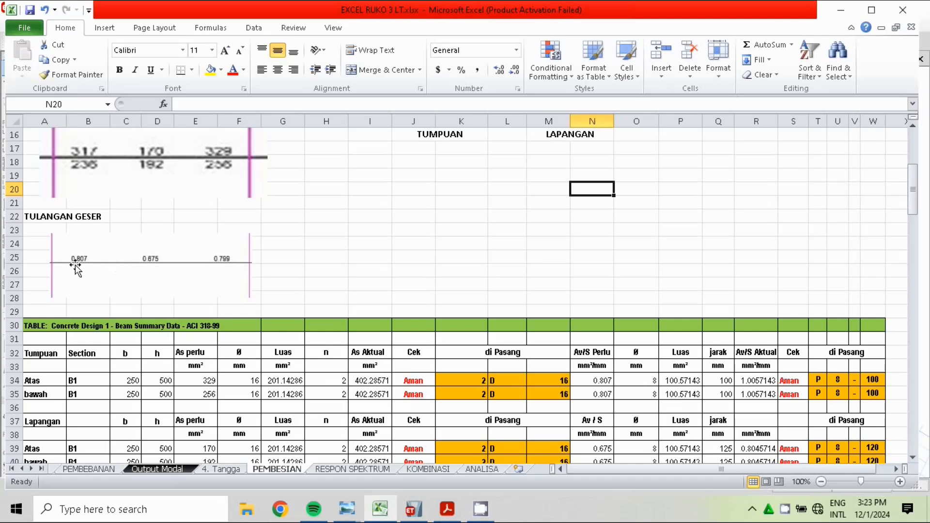
click(600, 378)
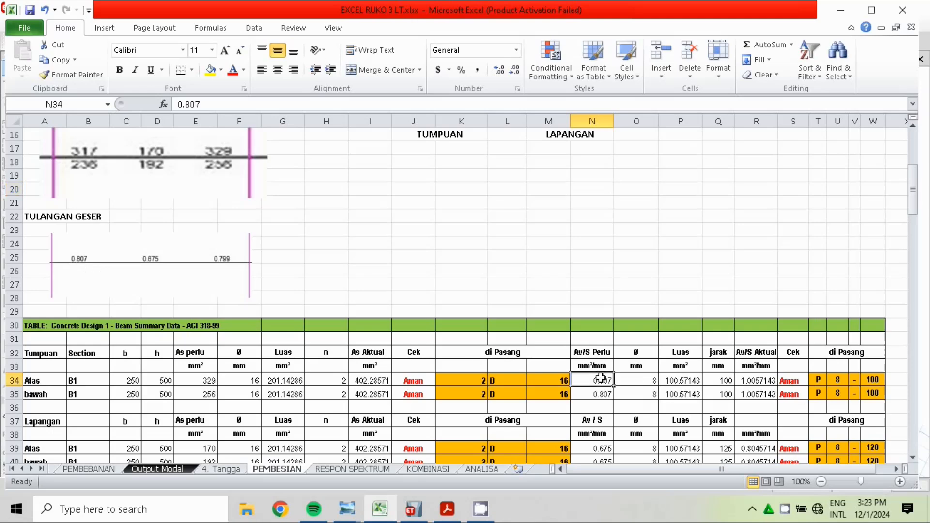
click(603, 395)
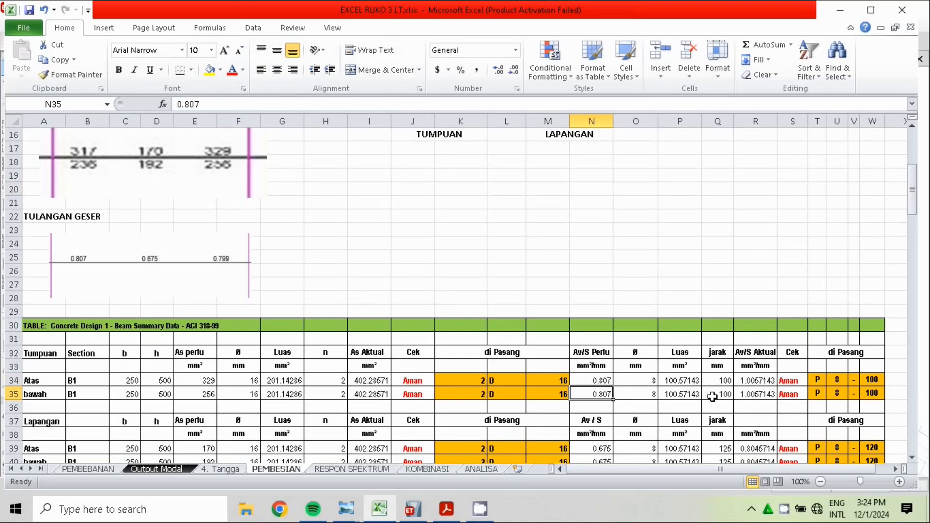
click(680, 382)
click(679, 402)
click(642, 383)
click(650, 391)
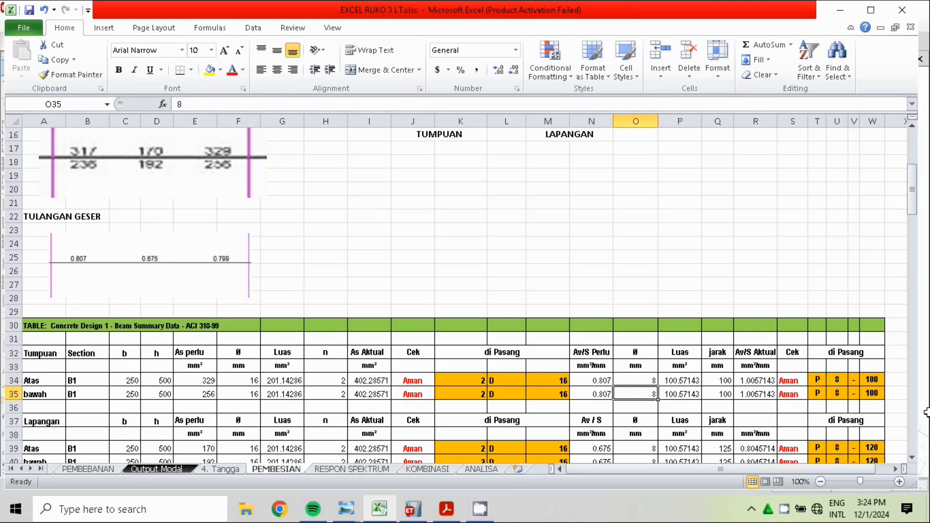
click(648, 382)
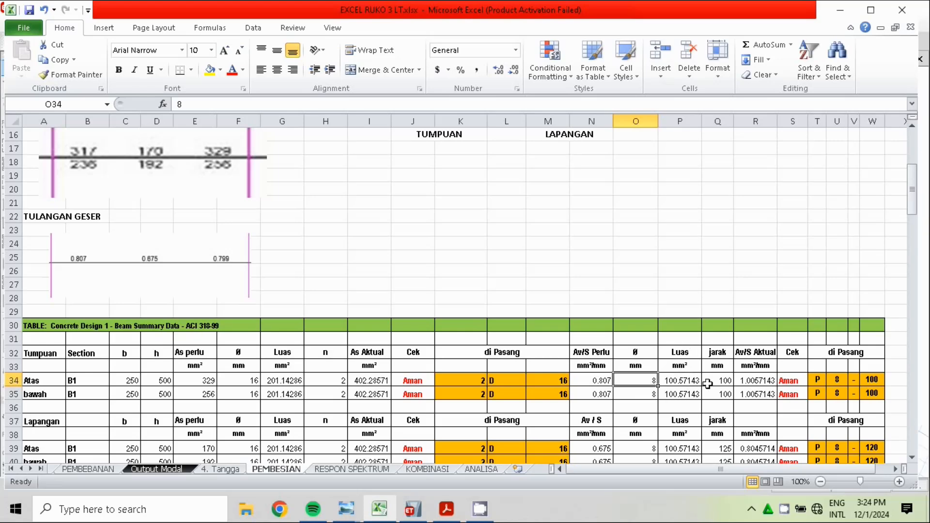
Set the stirrup spacing (jarak) of B1's top support row, cell Q34, to 250 mm and fill it down to Q35
key(Right)
key(Right)
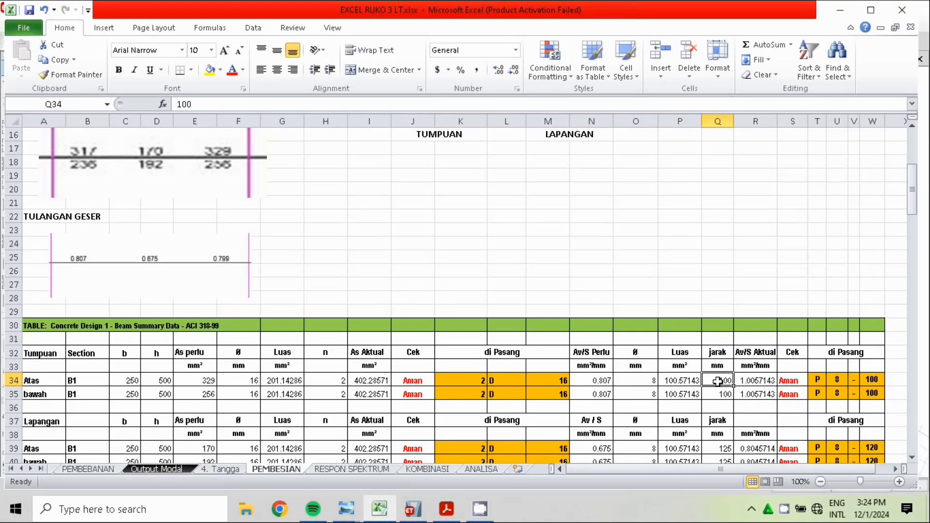
text(250)
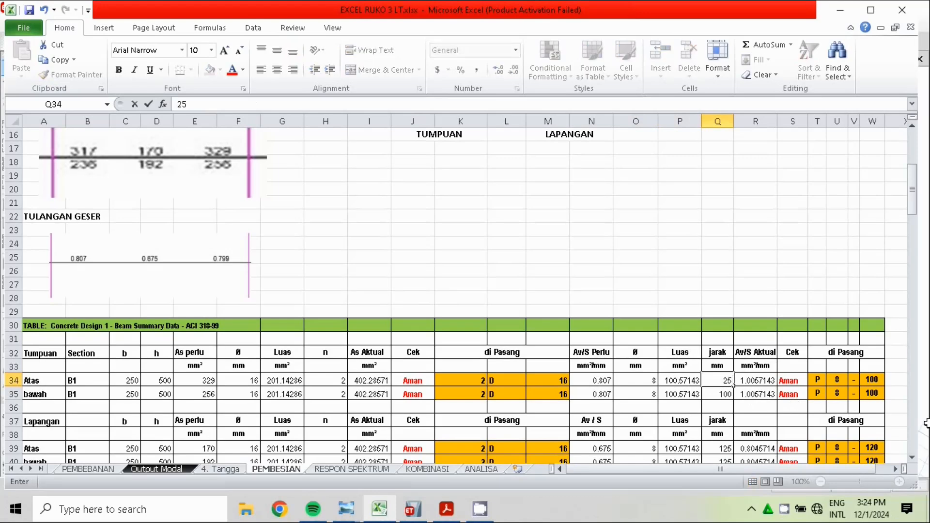
key(Return)
click(730, 382)
drag(736, 387, 734, 402)
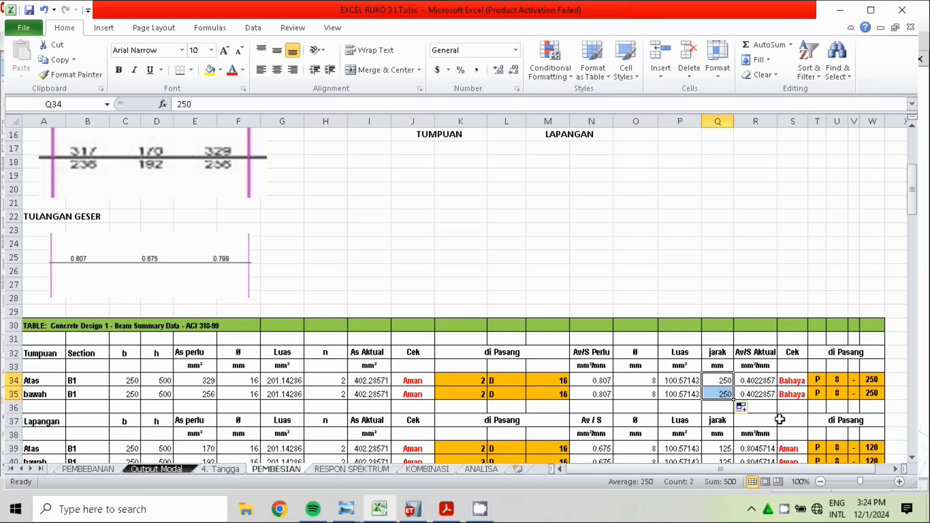
click(793, 230)
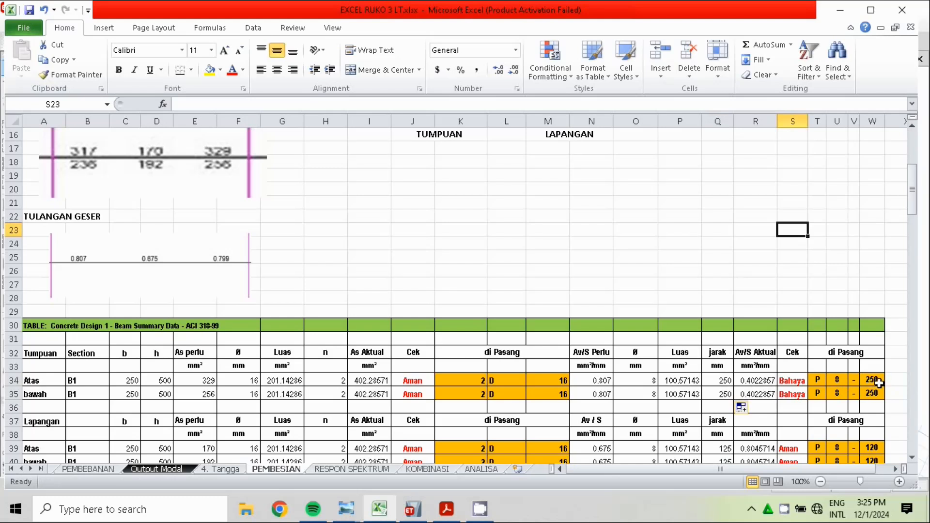
Set the stirrup spacing (jarak) of B1's top support row, cell Q34, to 150 mm
click(717, 381)
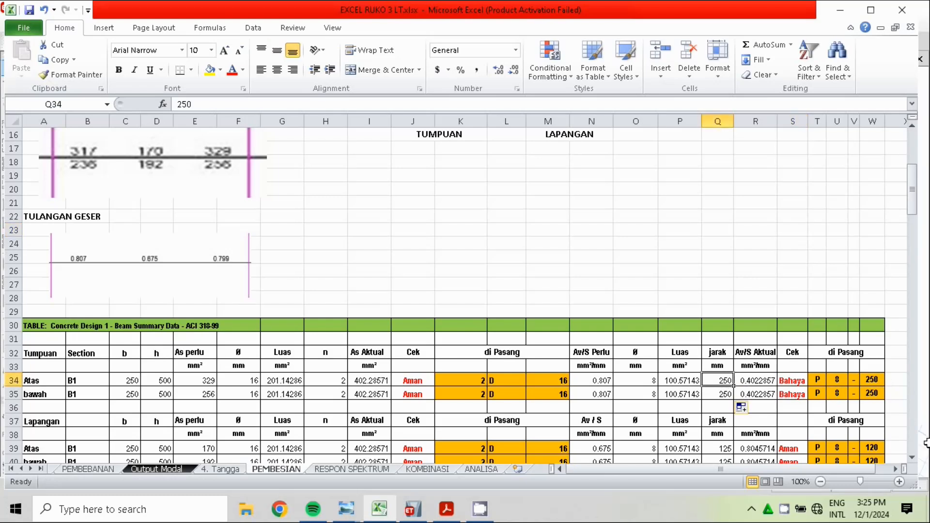
text(1)
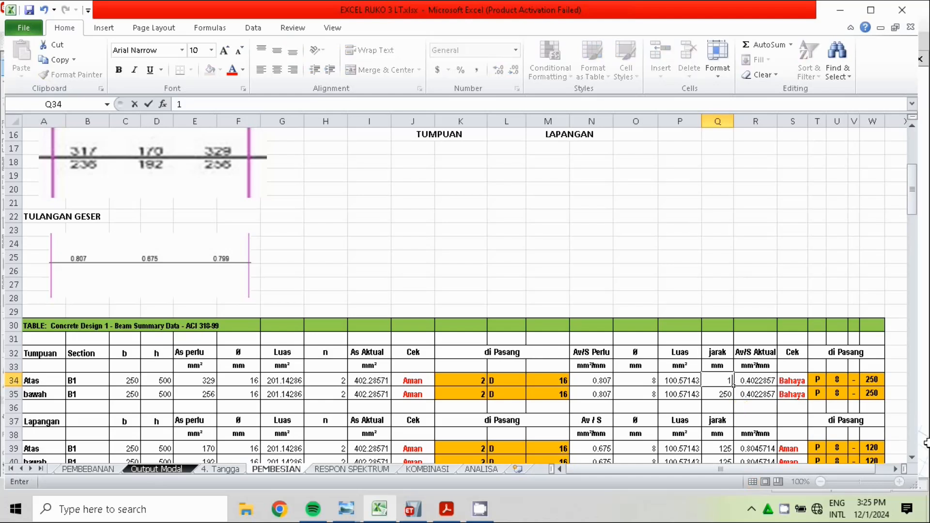
key(Return)
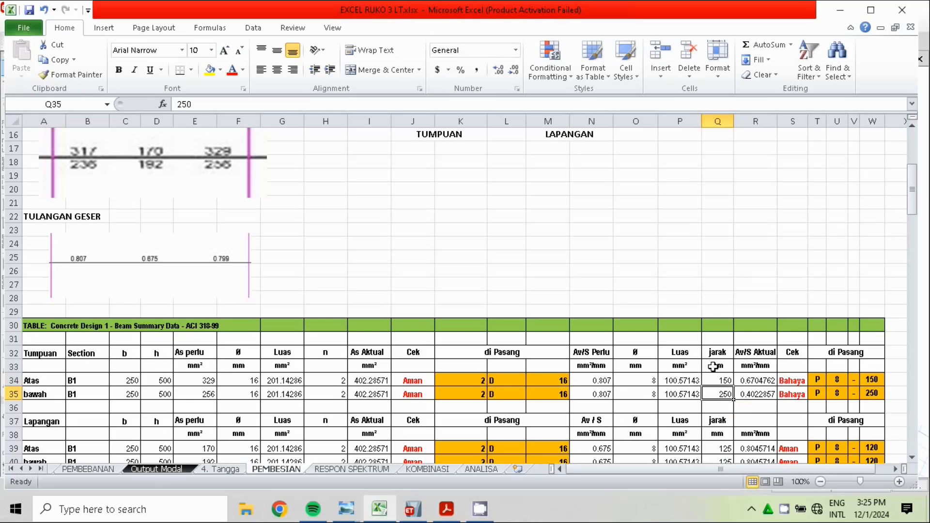
Set the stirrup spacing (jarak) of B1's top support row, cell Q34, to 100 mm and fill it down to Q35
click(723, 381)
text(1)
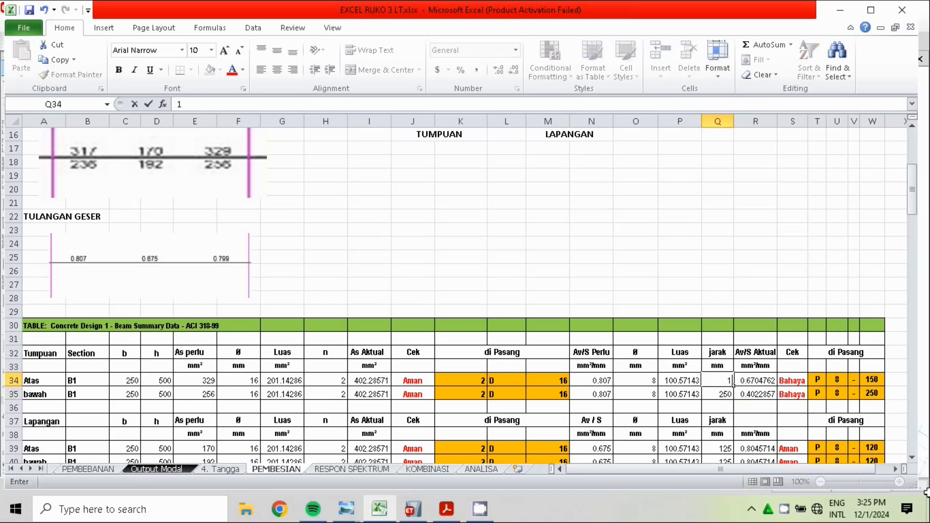
text(00)
key(Return)
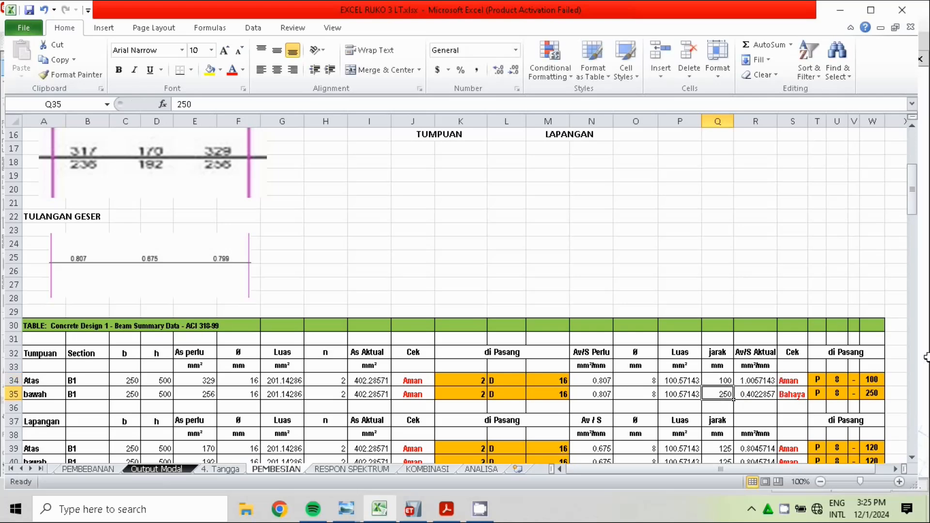
click(725, 382)
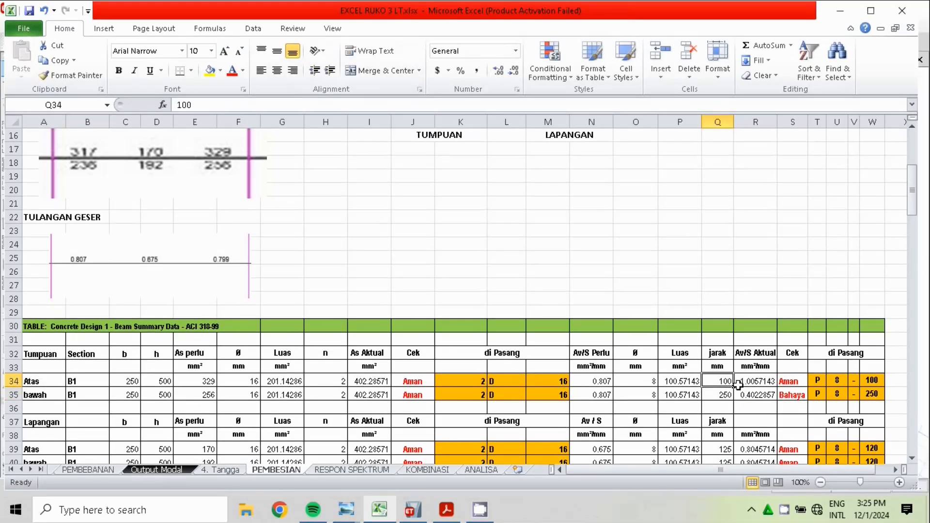
drag(732, 387, 733, 400)
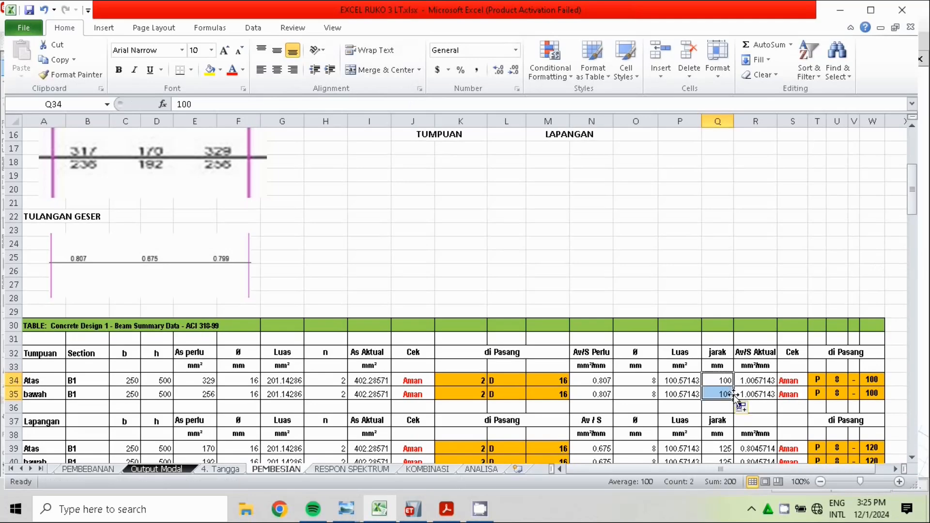
click(794, 255)
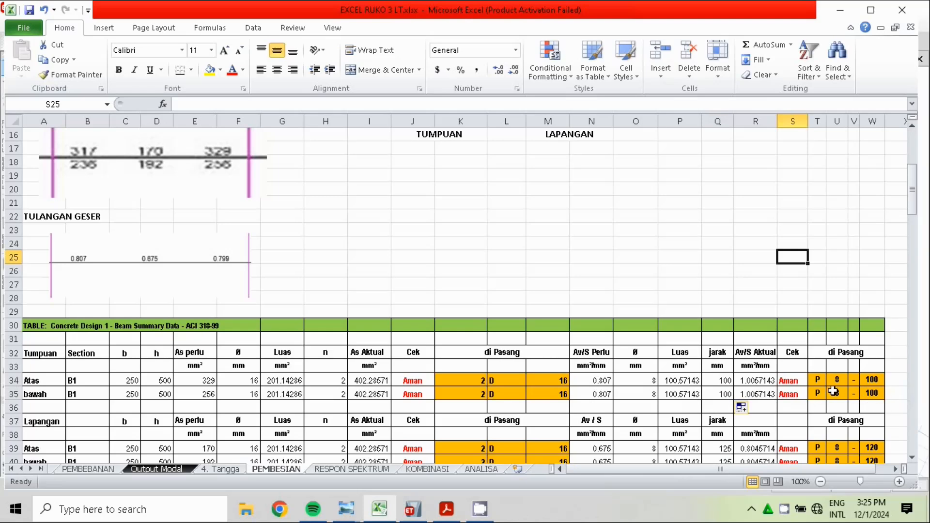
Compare B1's Lapangan (midspan) rows with the reinforcement sketches and examine their bar diameters and actual As formula
drag(915, 206, 922, 242)
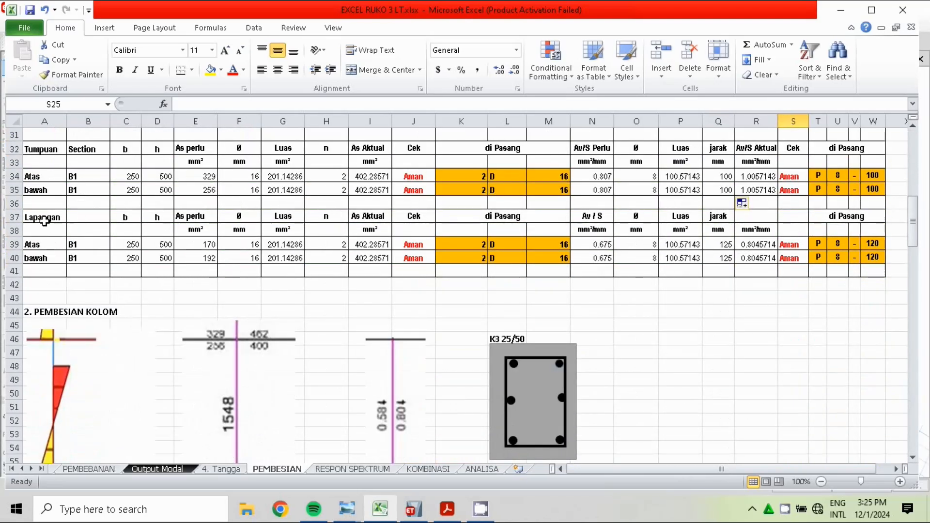
drag(914, 225, 913, 195)
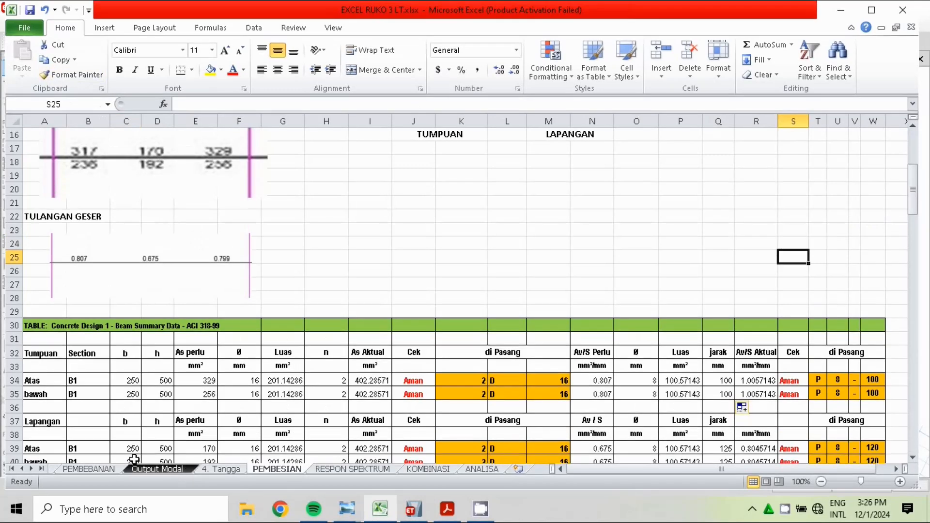
drag(914, 206, 916, 222)
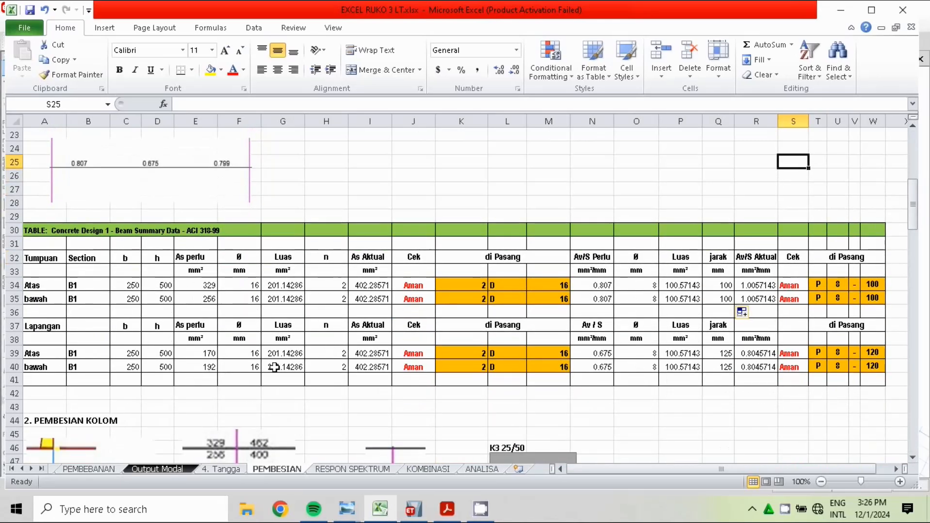
click(257, 357)
click(252, 368)
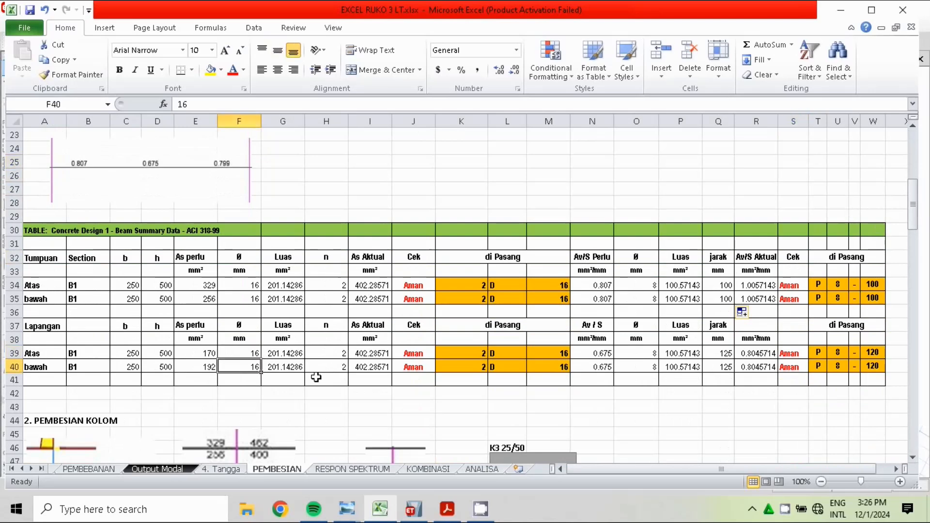
click(351, 358)
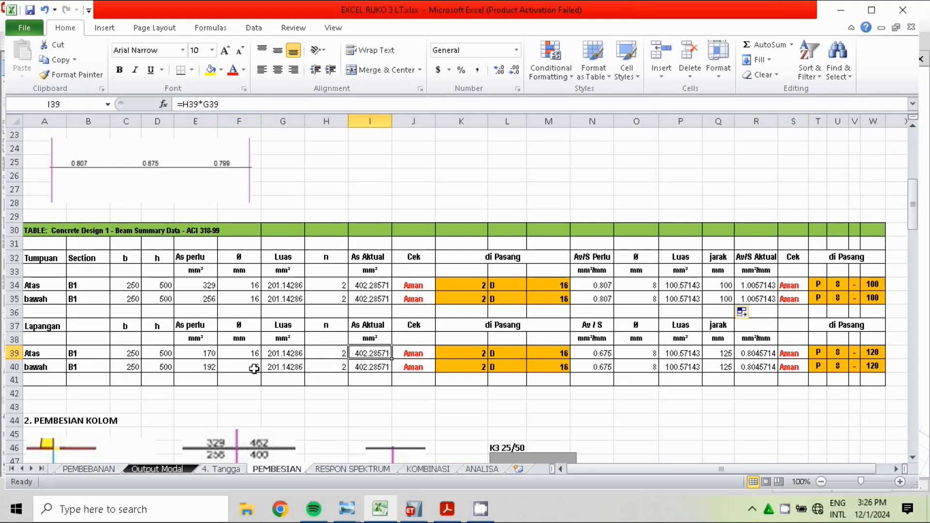
Examine the bar counts, Cek formula, stirrup diameters and stirrup area formula in B1's Lapangan (midspan) rows 39 and 40
click(336, 354)
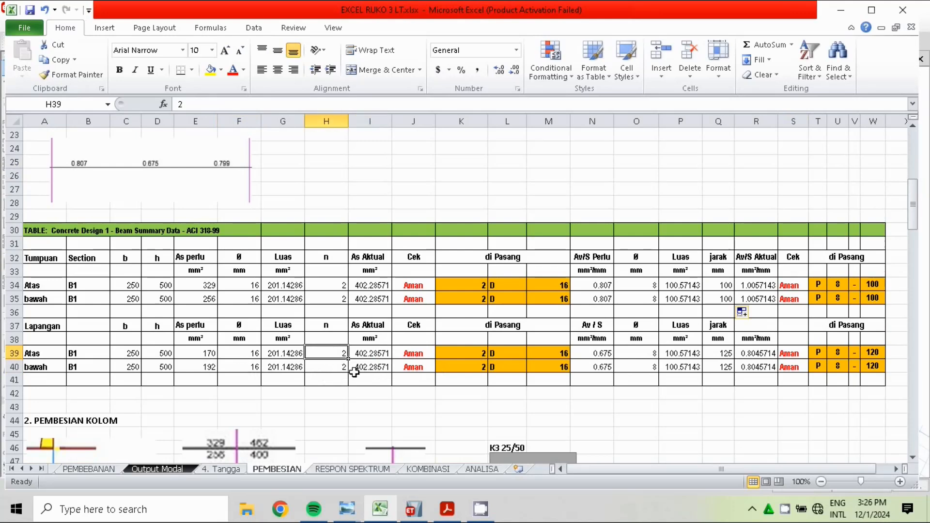
click(342, 369)
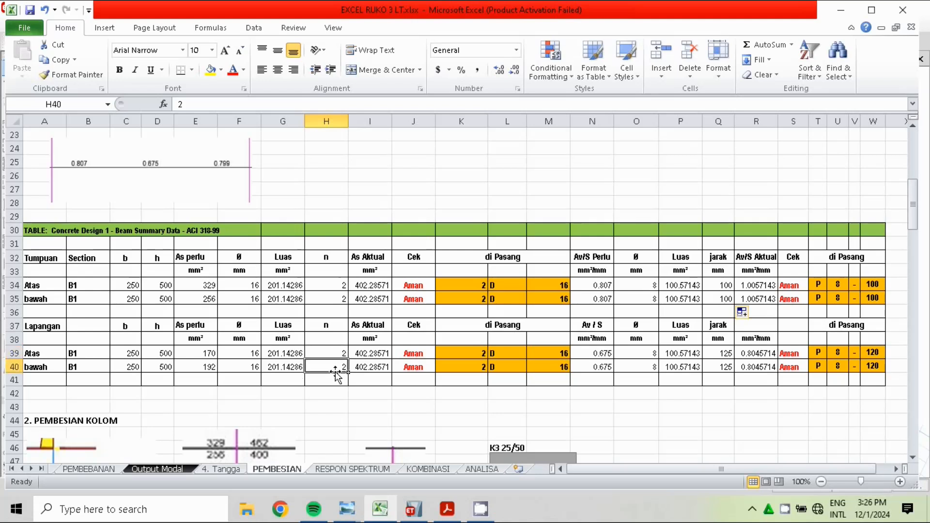
click(417, 353)
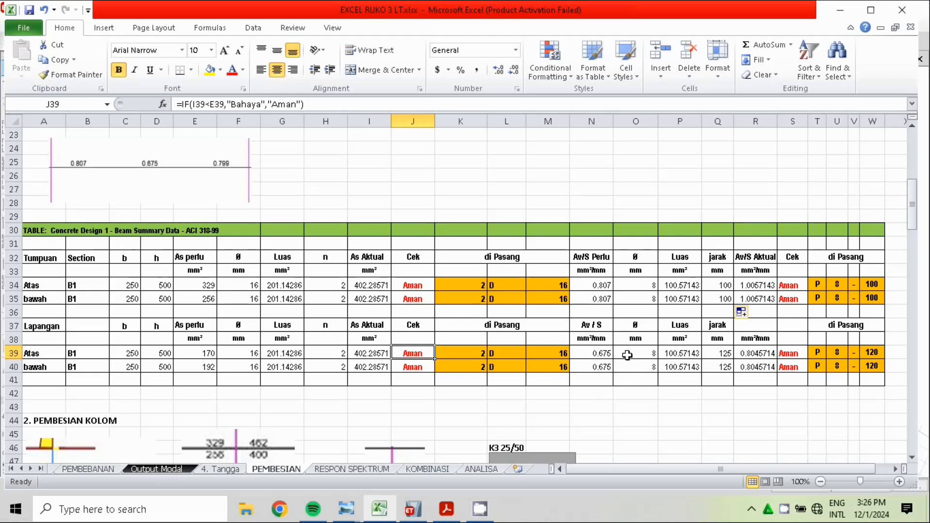
click(643, 356)
click(661, 367)
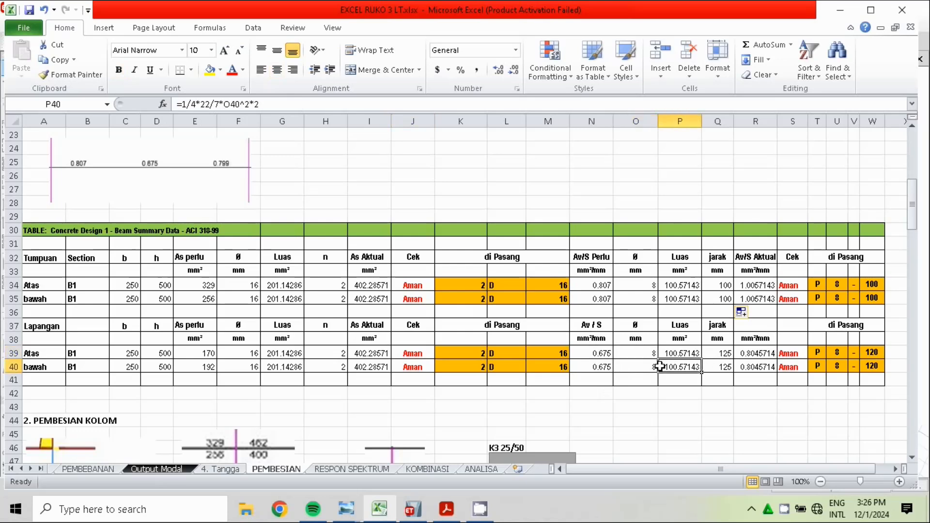
click(643, 378)
click(638, 363)
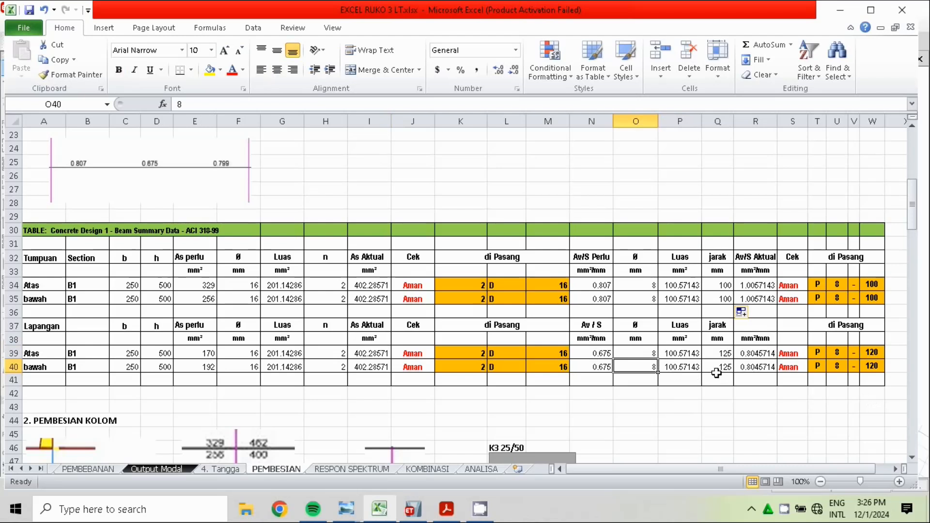
Set the stirrup spacing (jarak) of B1's top midspan row, cell Q39, to 150 mm
click(727, 358)
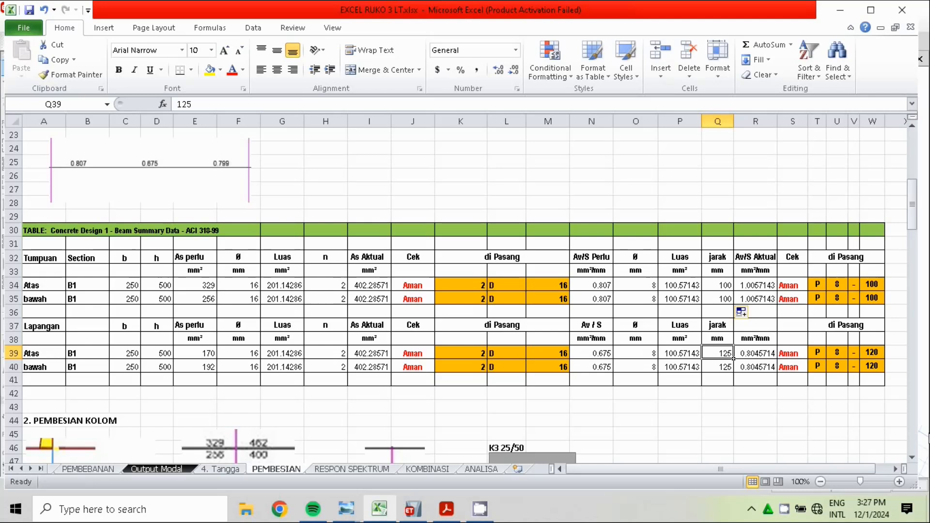
text(150)
click(792, 420)
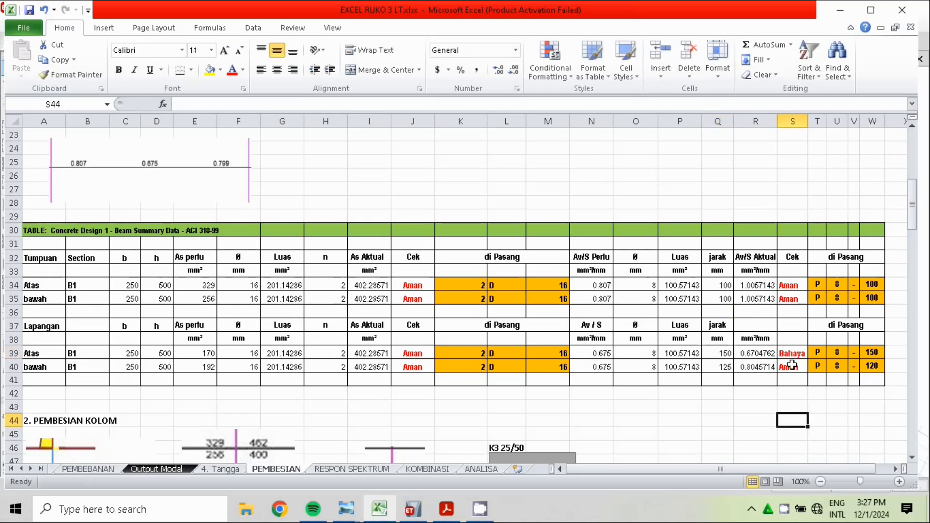
Set the stirrup spacing (jarak) of B1's top midspan row, cell Q39, to 125 mm
click(717, 354)
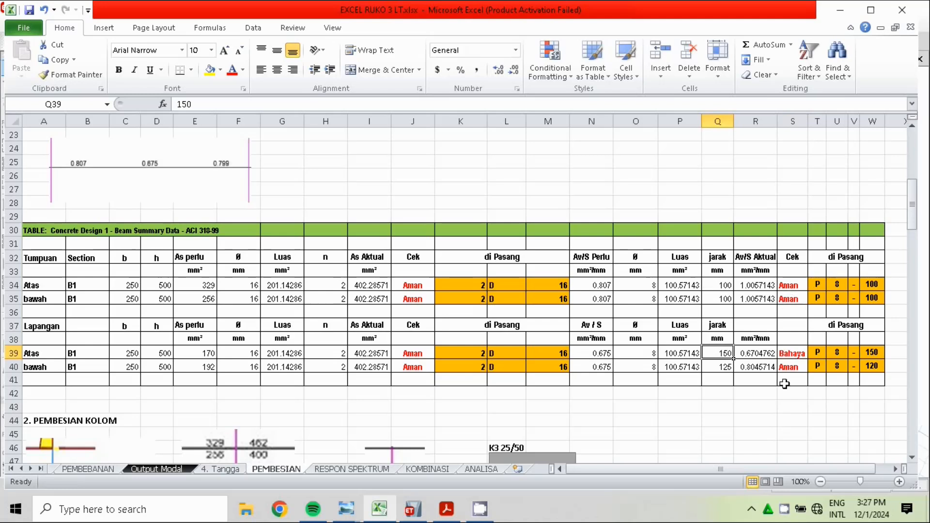
text(12)
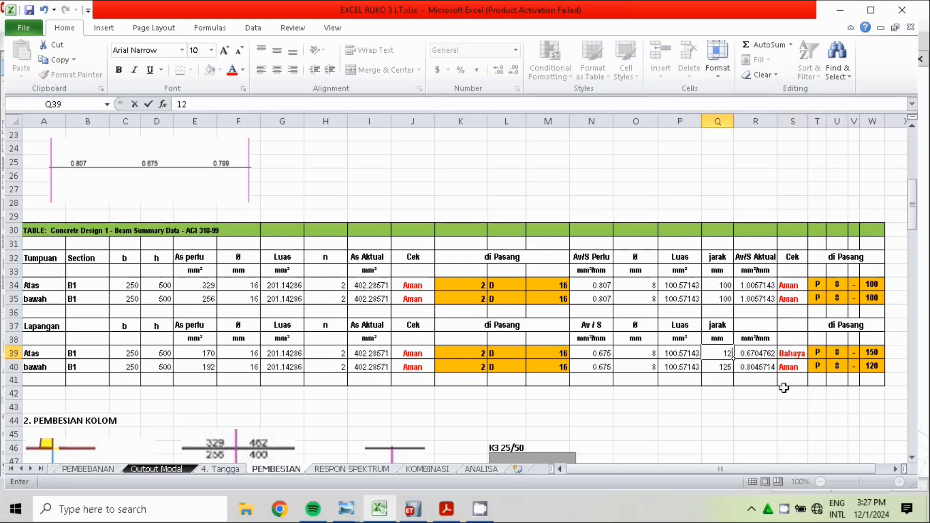
text(5)
click(766, 406)
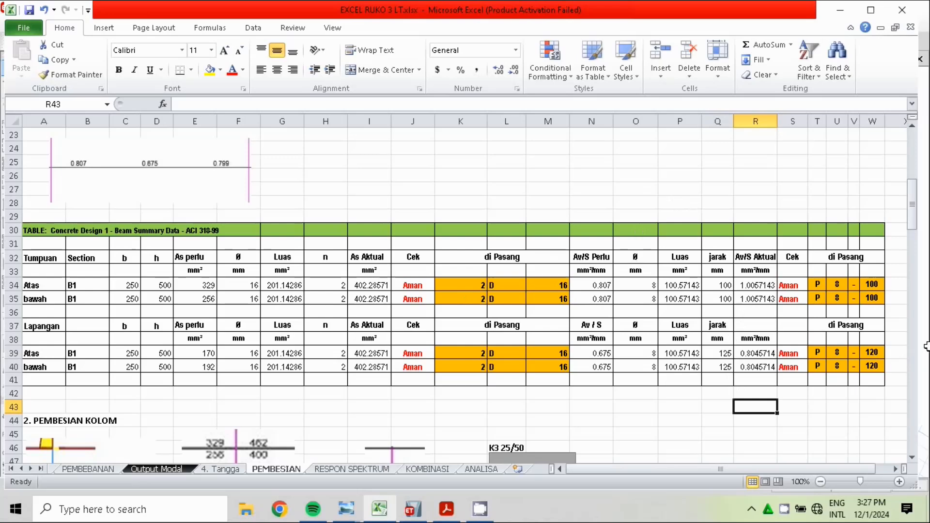
Set the stirrup spacing (jarak) of both B1 midspan rows, cells Q39 and Q40, to 100 mm
click(728, 348)
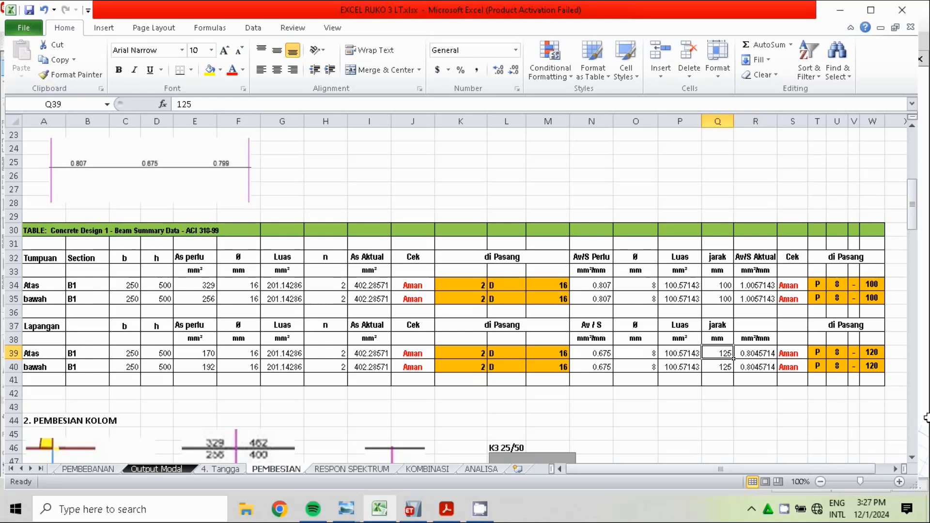
text(1)
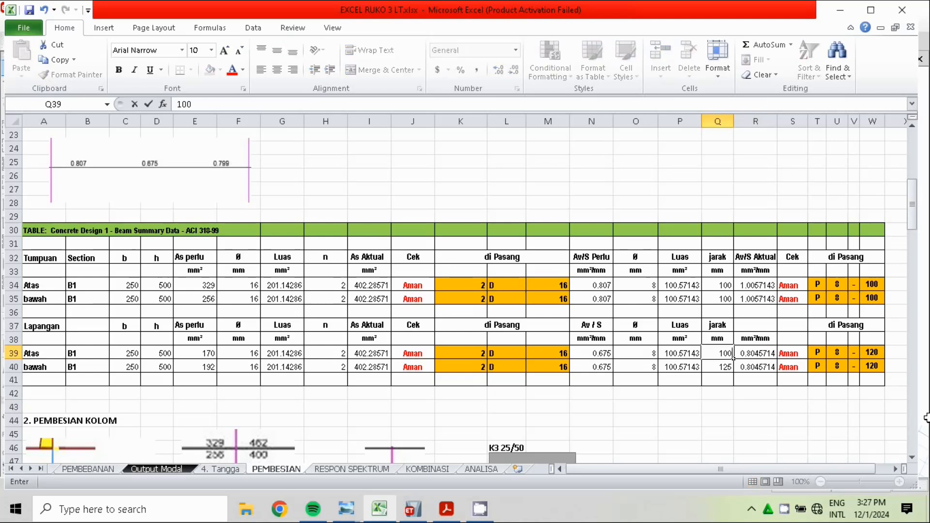
text(00)
key(Return)
text(1)
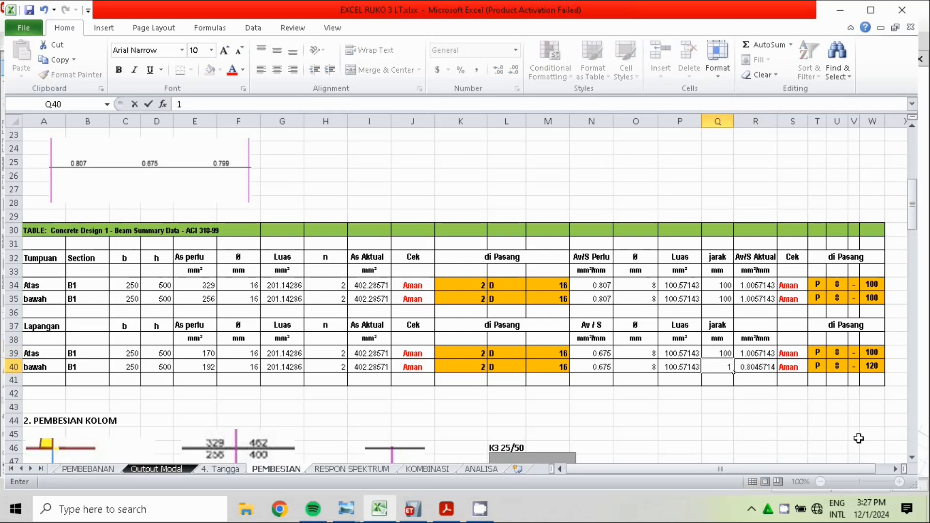
text(00)
click(792, 458)
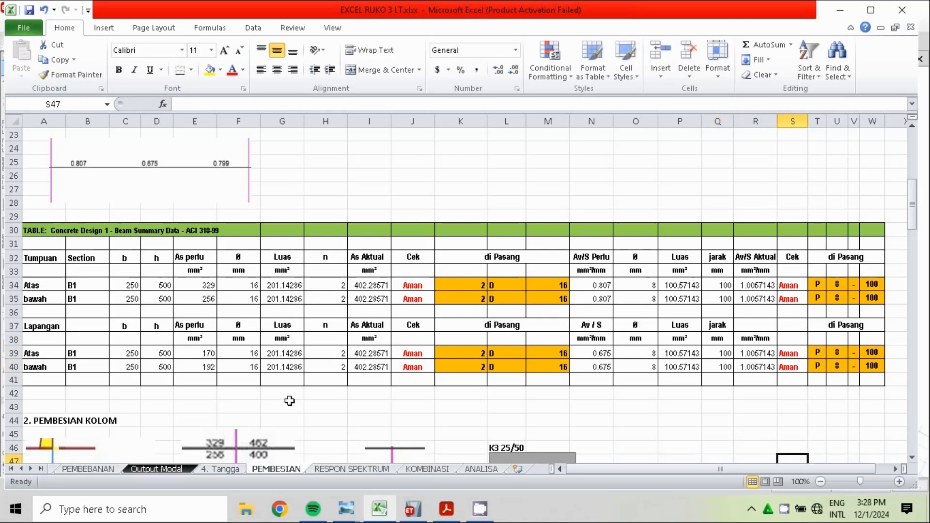
Set the stirrup spacing (jarak) of both B1 midspan rows, cells Q39 and Q40, to 125 mm
click(718, 353)
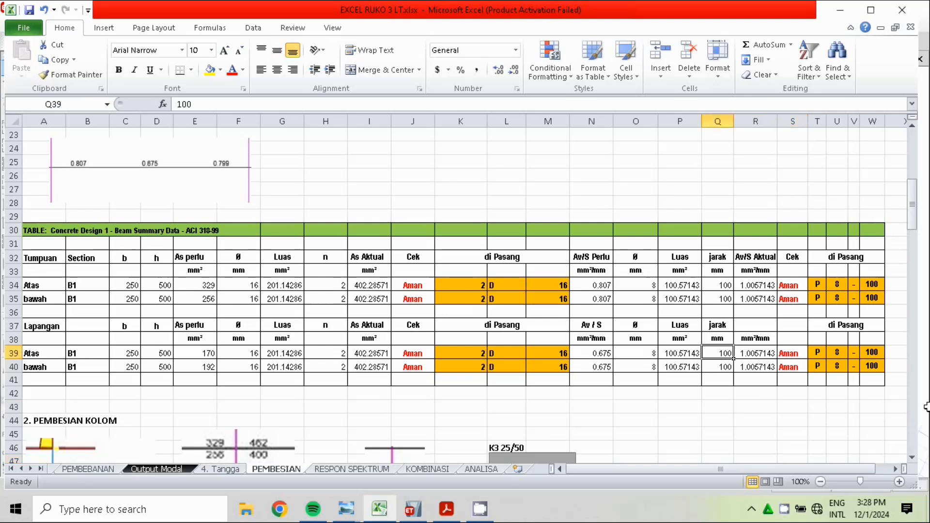
text(12)
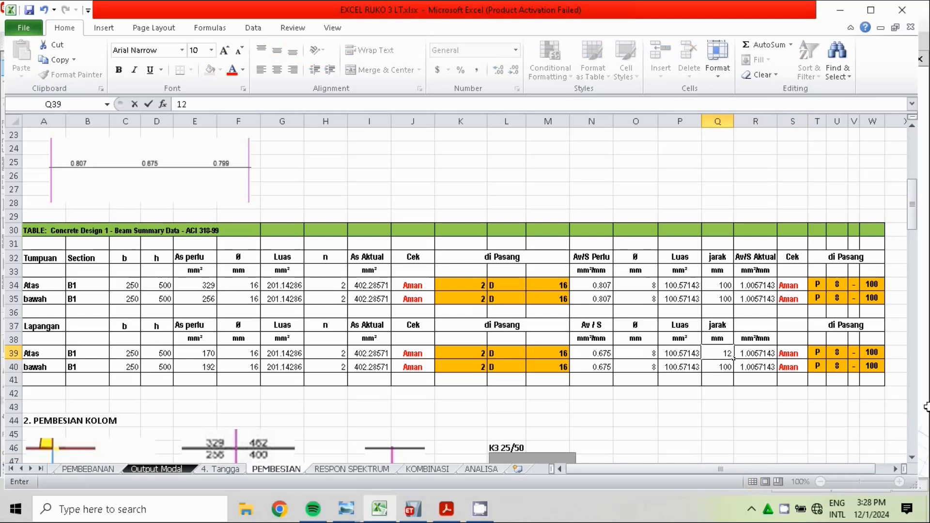
text(5)
key(Return)
text(12)
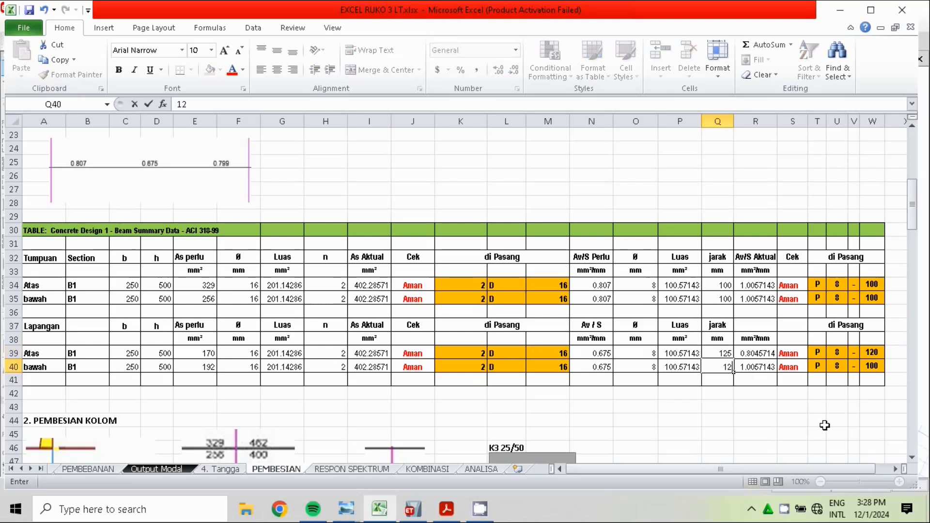
click(761, 415)
Compare B1's reinforcement table with the Tumpuan and Lapangan section sketches, and look over the Pembesian Kolom (column reinforcement) section
drag(924, 188, 924, 202)
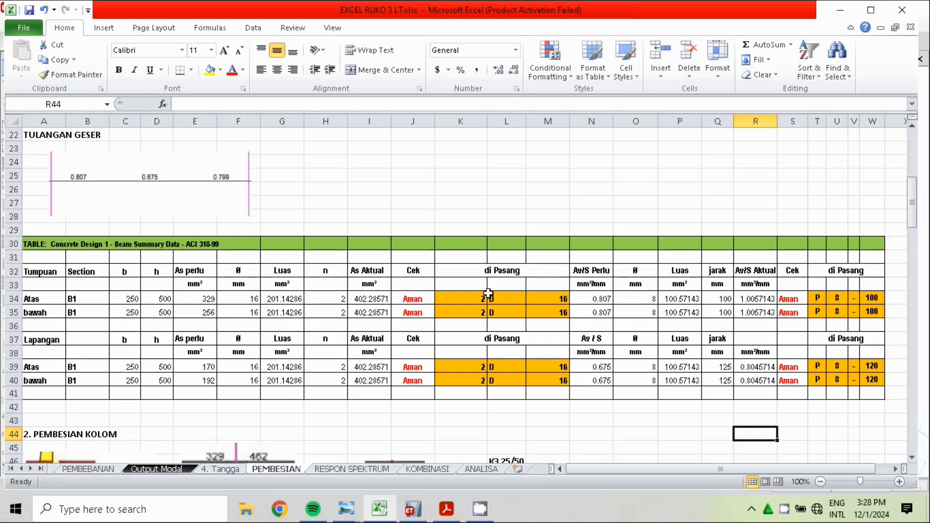
drag(923, 214, 922, 175)
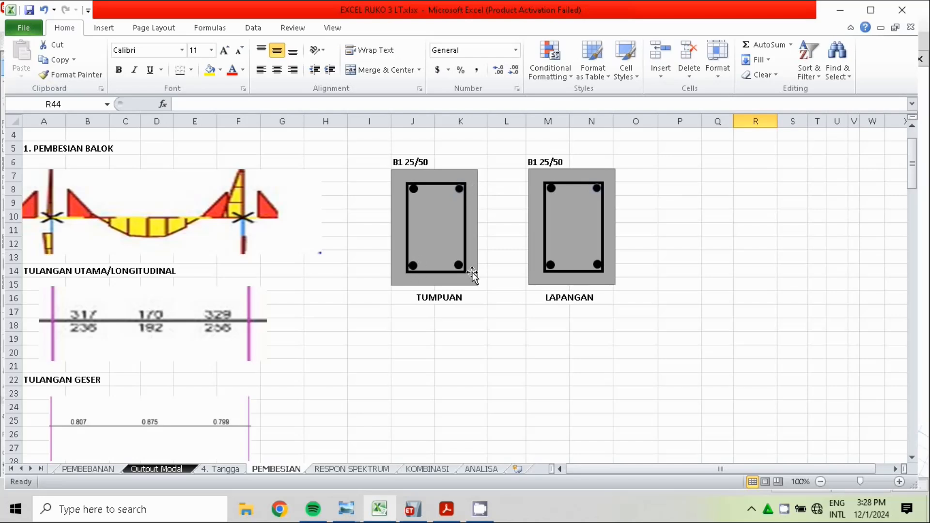
mouse_move(912, 165)
mouse_down()
mouse_move(912, 180)
mouse_move(912, 166)
mouse_up()
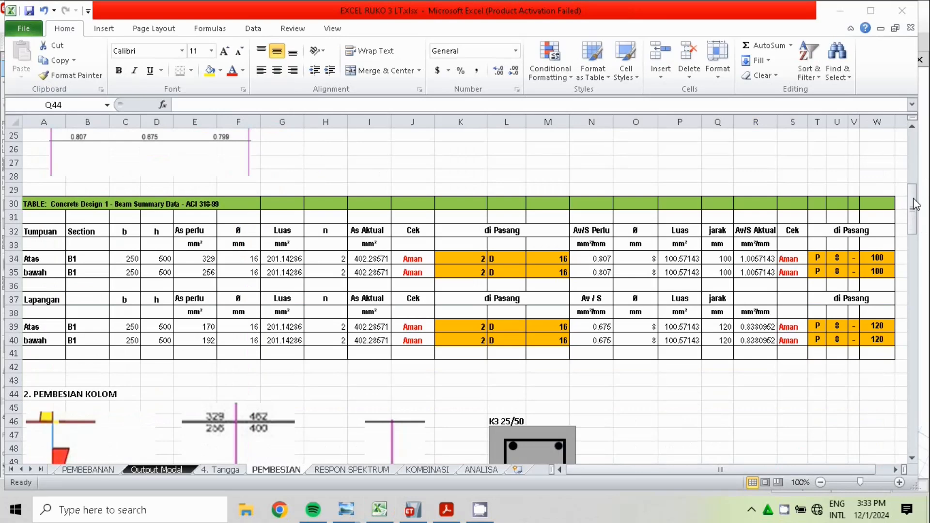
click(912, 227)
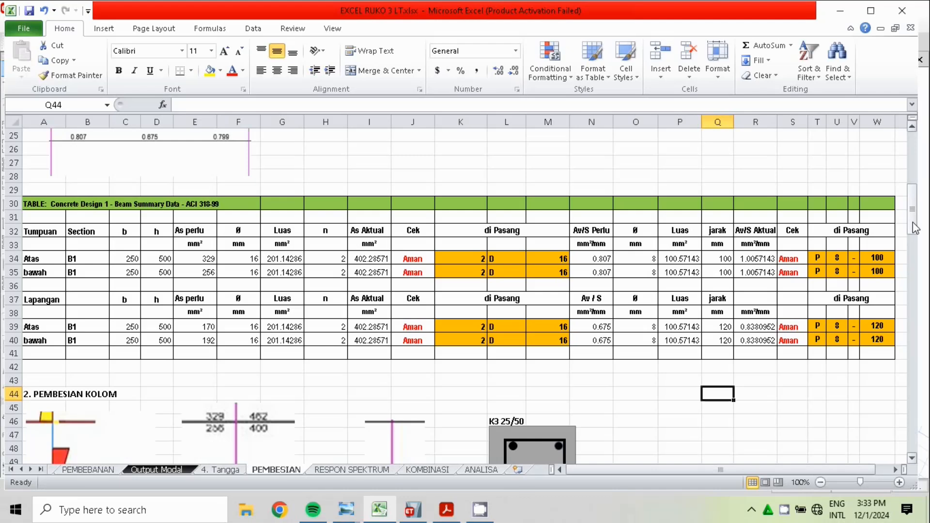
click(457, 381)
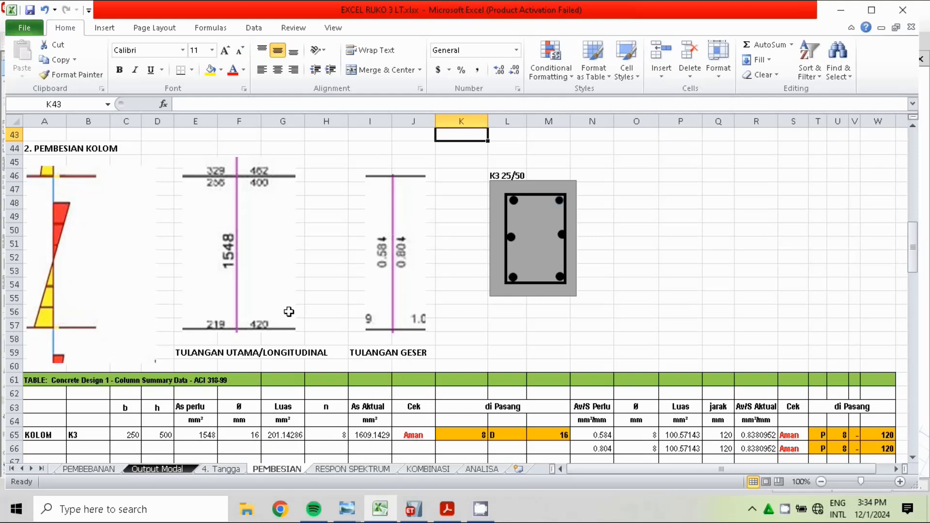
Switch to ETABS and display the Longitudinal Reinforcing design output on Elevation A to inspect the 1548 column
click(413, 509)
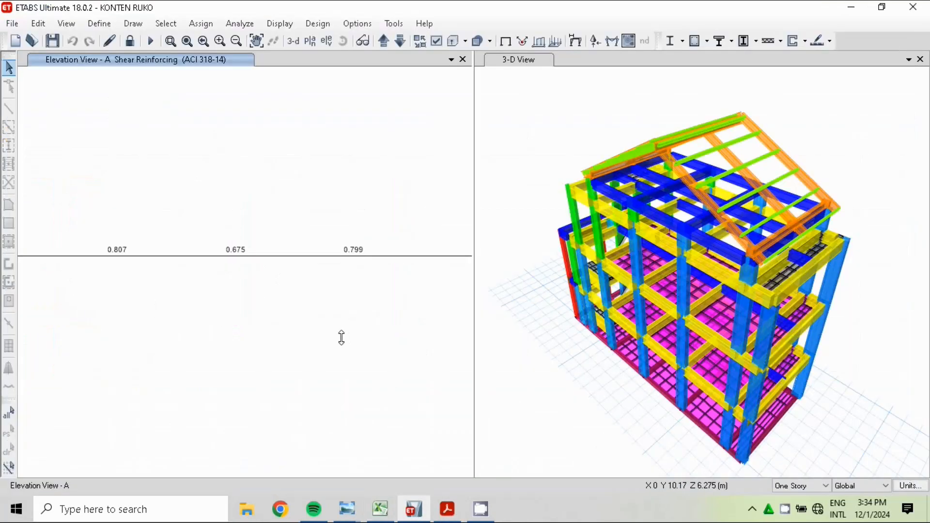
click(191, 48)
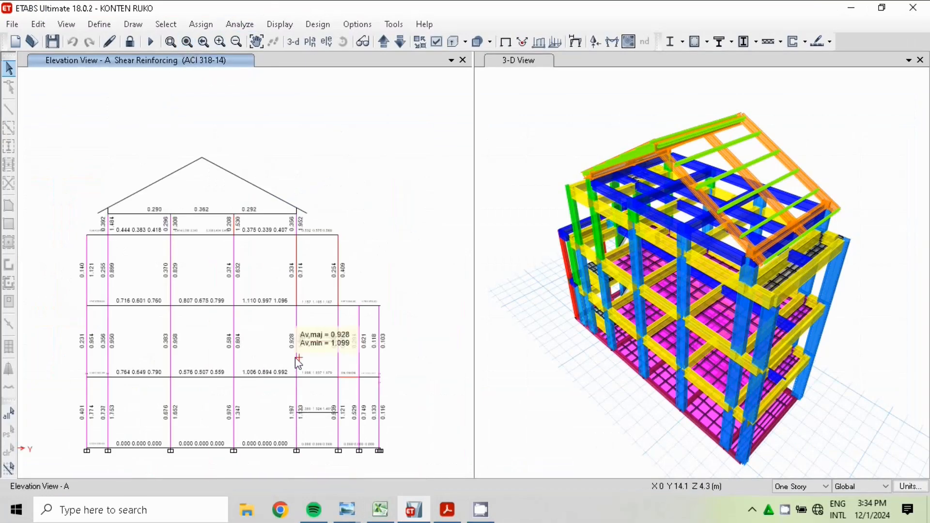
click(280, 24)
click(314, 25)
click(315, 25)
mouse_move(368, 58)
click(542, 217)
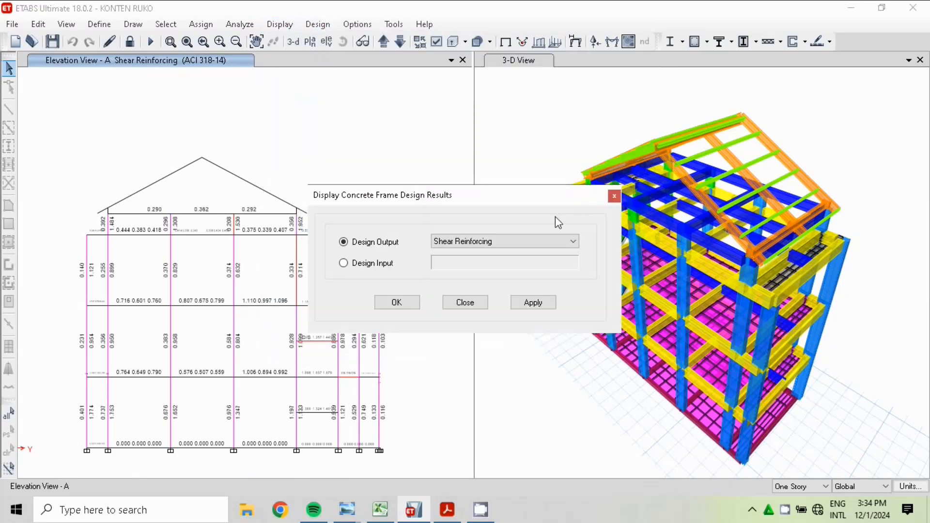
click(524, 241)
click(509, 255)
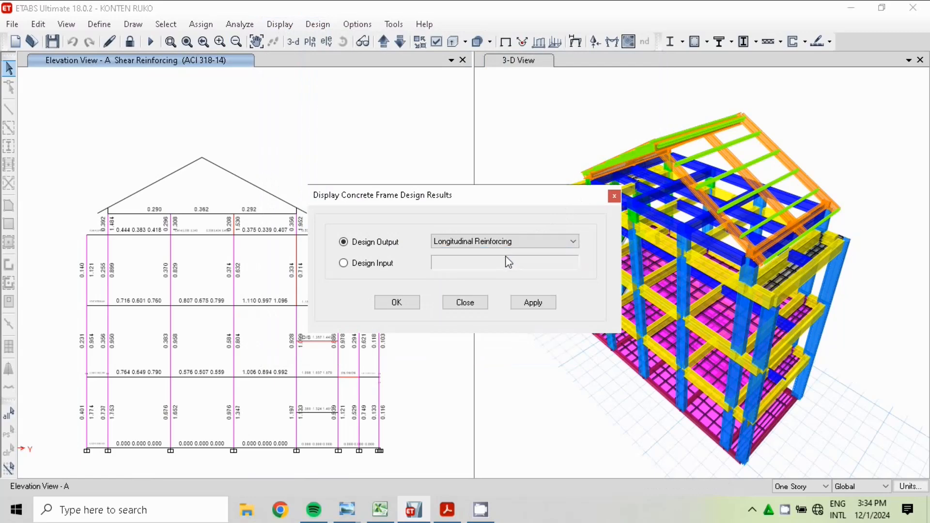
click(402, 306)
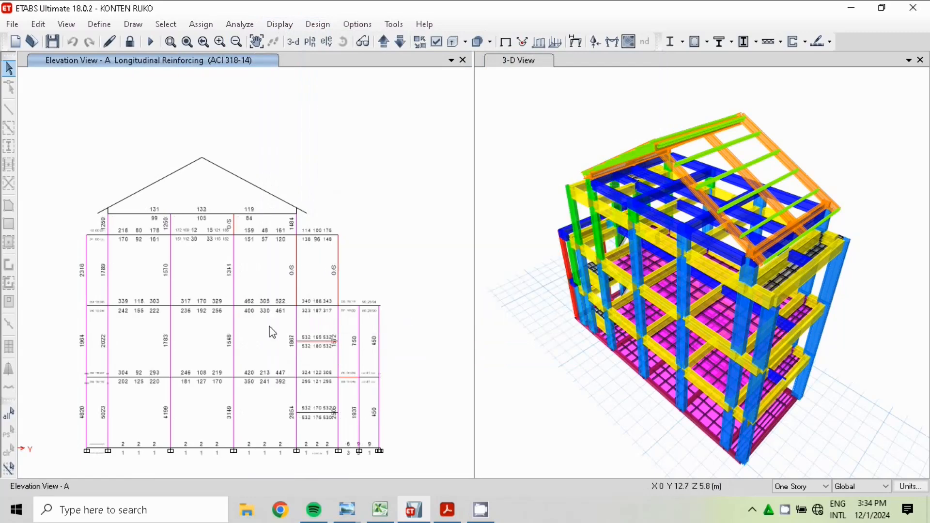
mouse_move(213, 307)
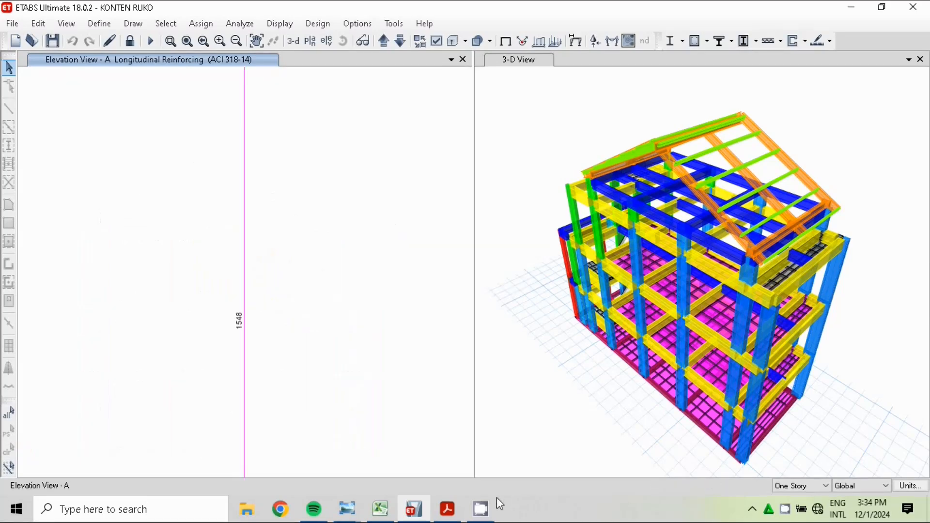
Switch back to the Excel sheet and examine column K3's bar diameter, area formula, bar count, actual As formula and Cek in row 65
click(381, 509)
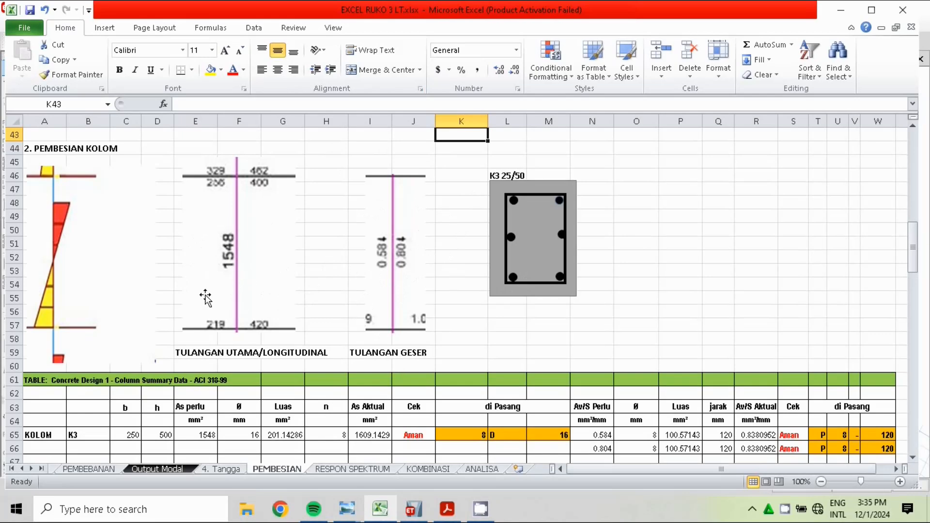
drag(917, 243, 913, 266)
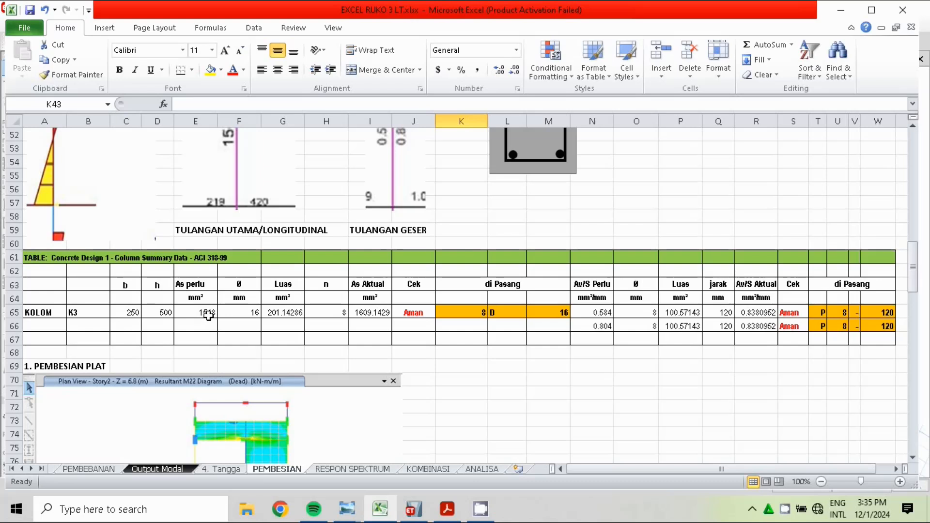
click(253, 316)
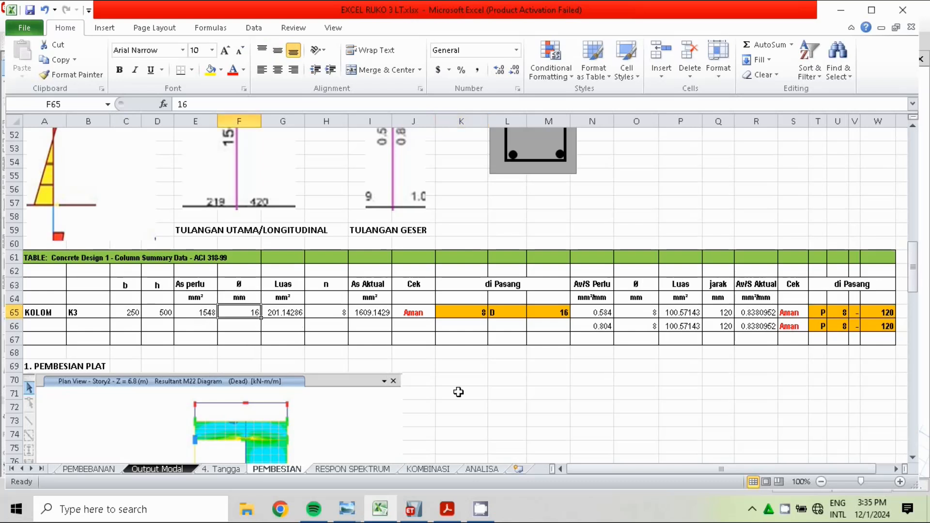
click(282, 314)
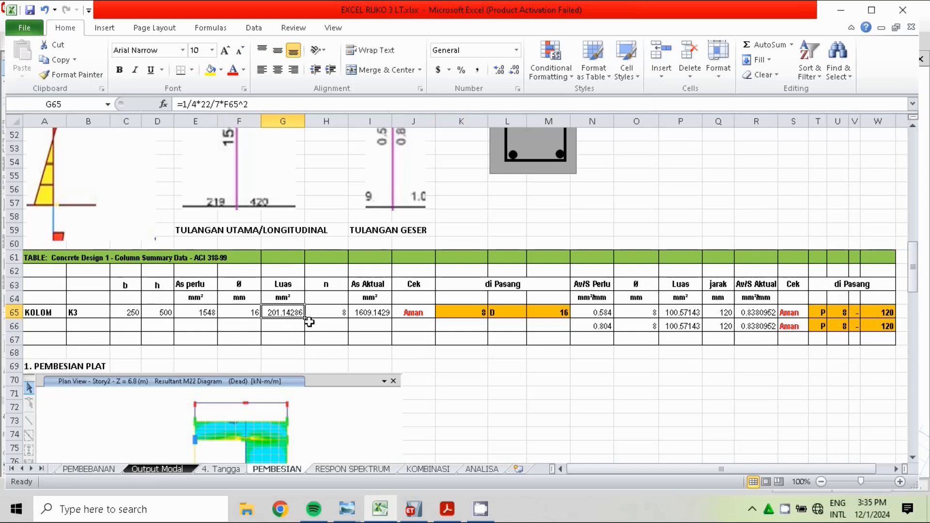
key(Right)
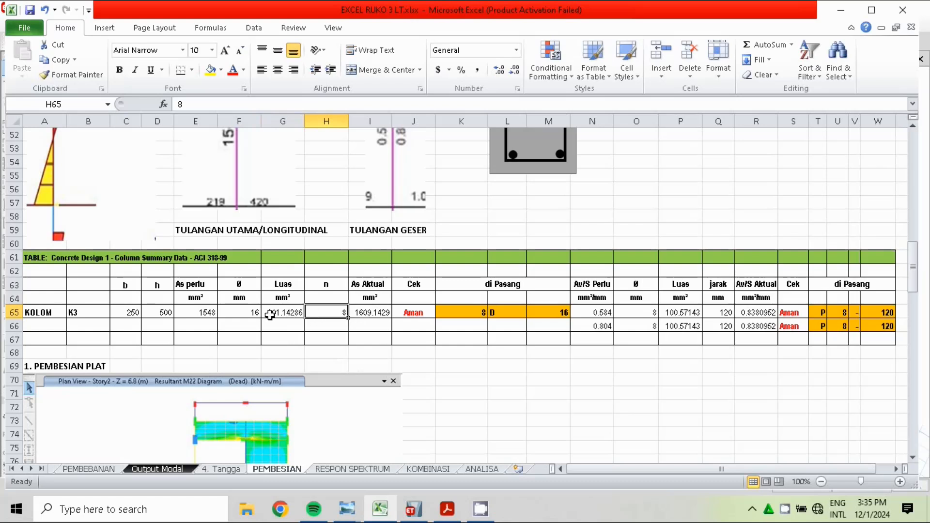
click(352, 313)
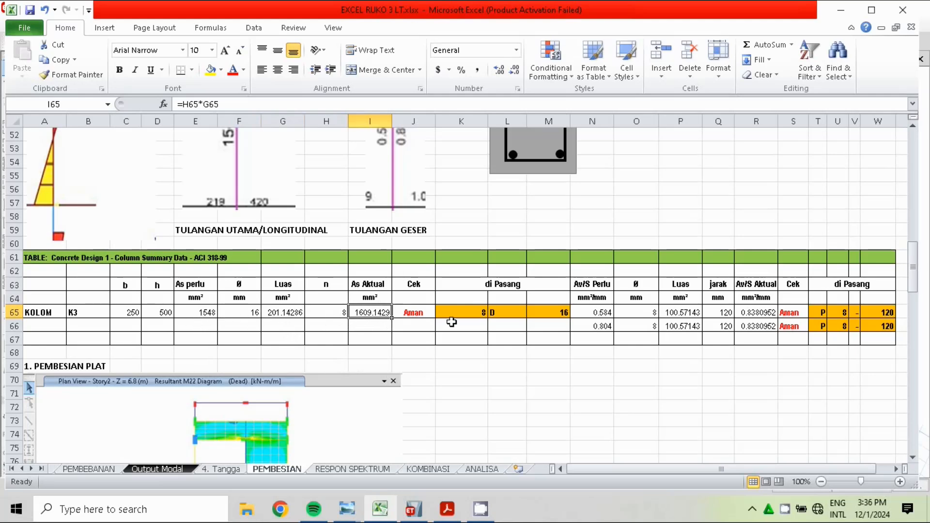
drag(422, 326, 422, 315)
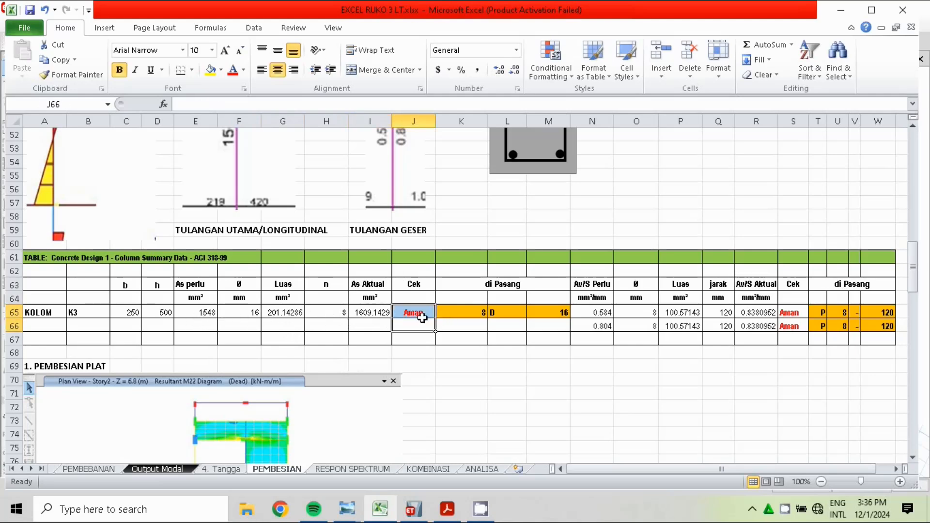
Examine column K3's installed bars and the stirrup diameter, area formulas, spacing (jarak) and actual Av/S formula in rows 65 and 66
click(480, 313)
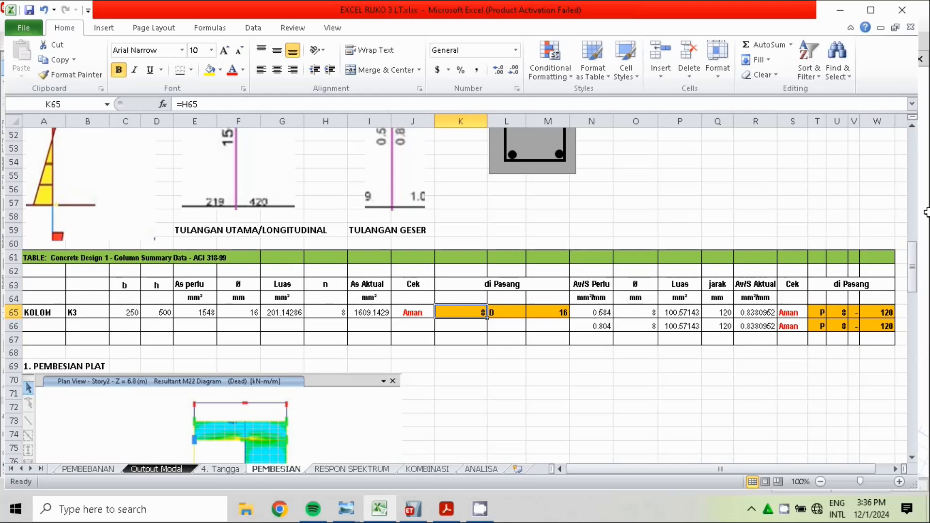
scroll(918, 127, up, 2)
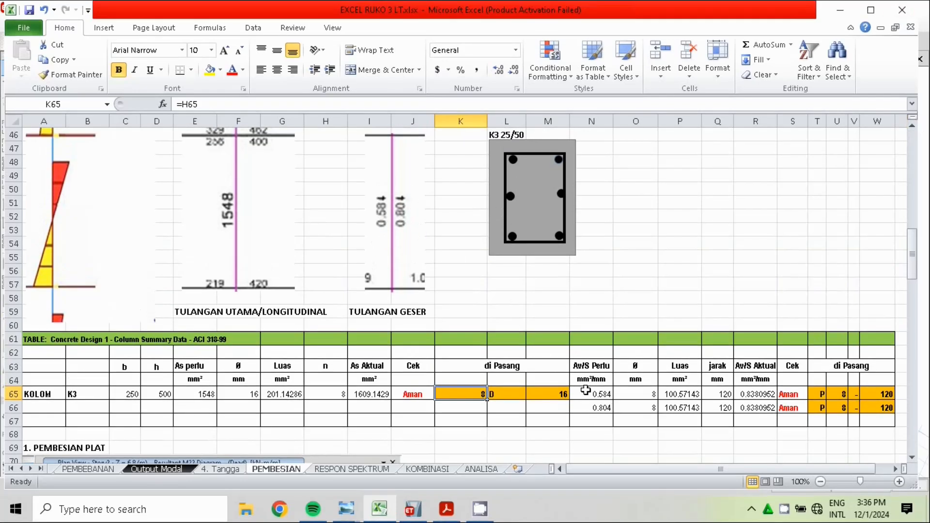
click(645, 394)
click(647, 408)
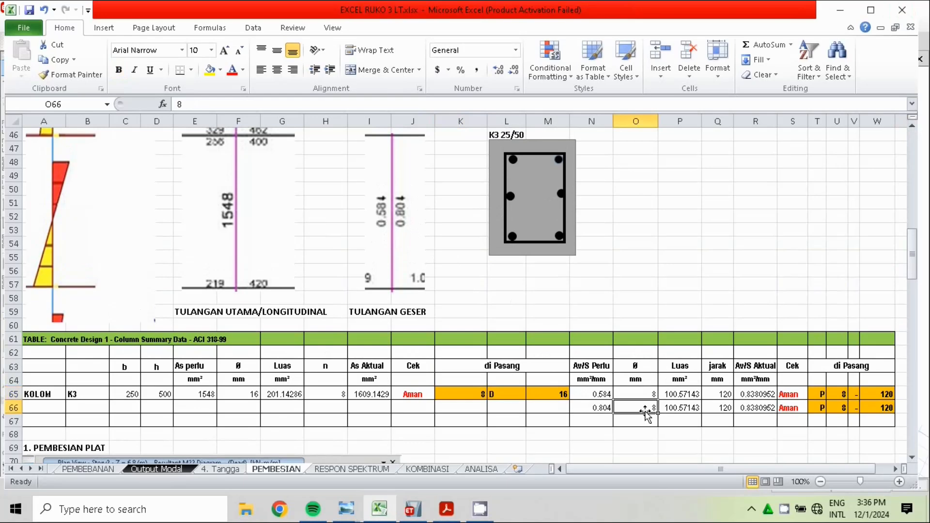
click(681, 395)
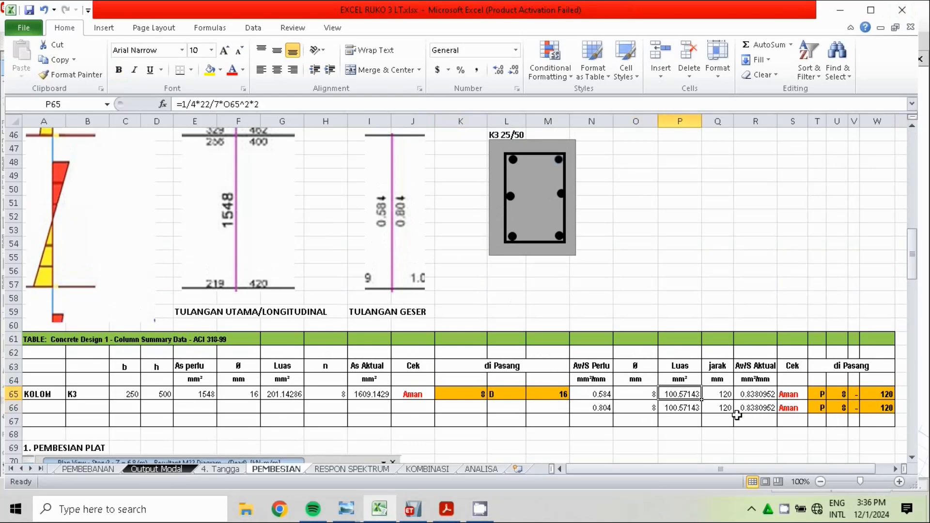
click(683, 407)
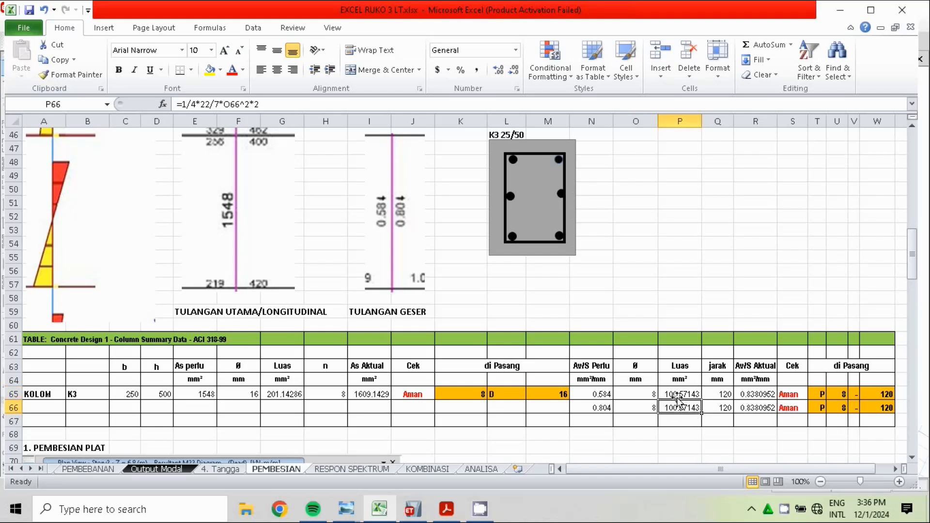
click(731, 369)
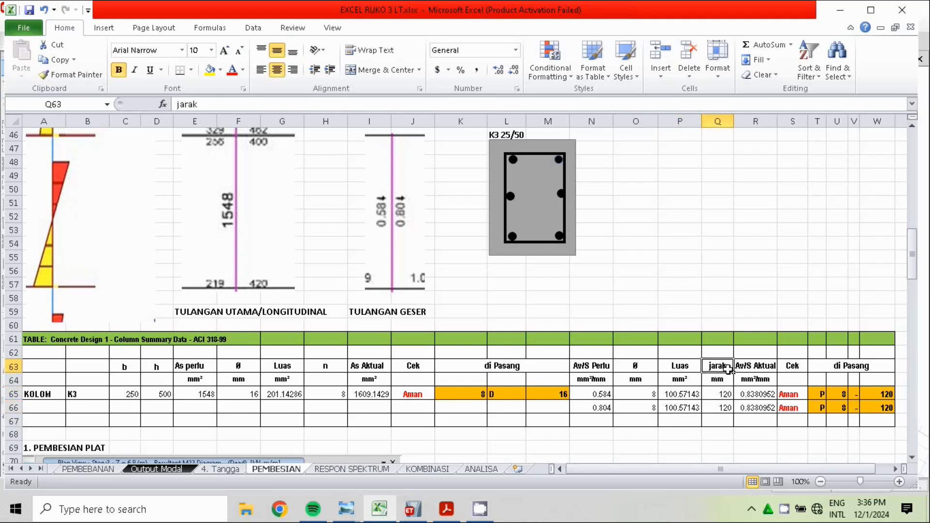
click(728, 397)
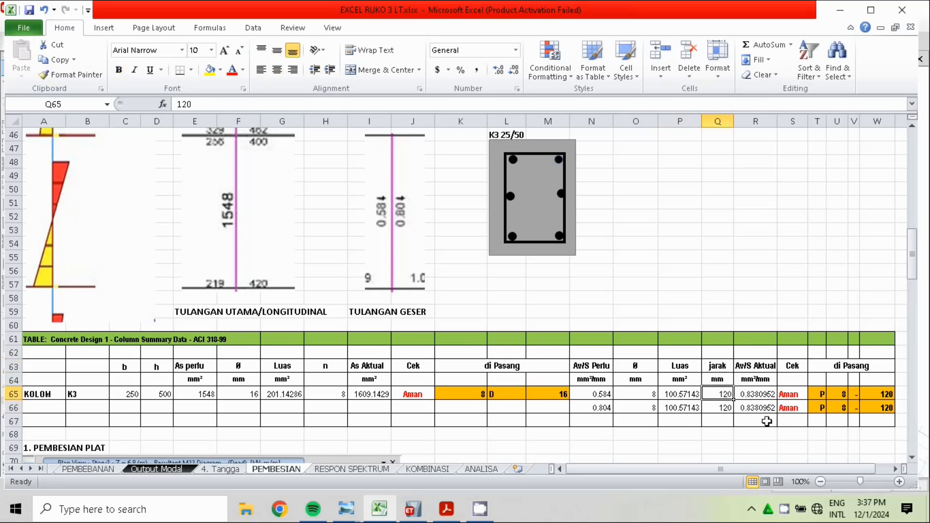
click(719, 419)
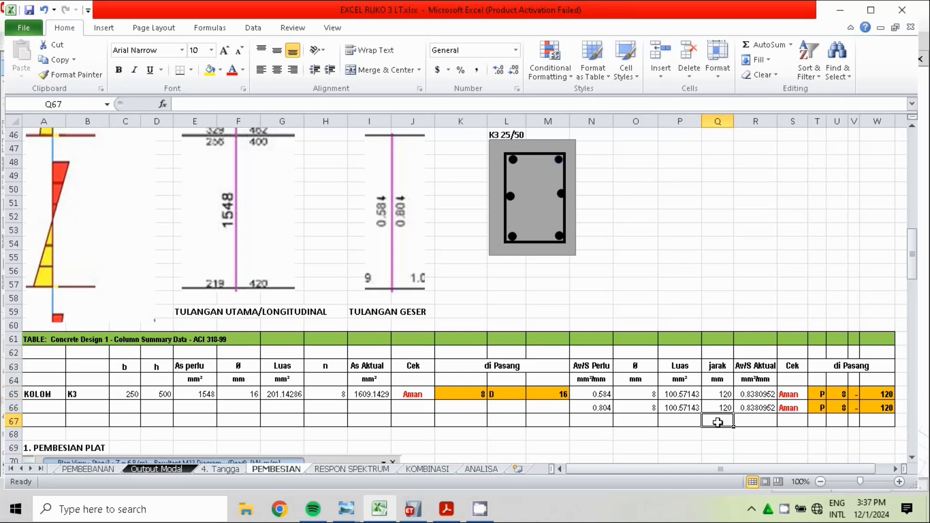
click(735, 408)
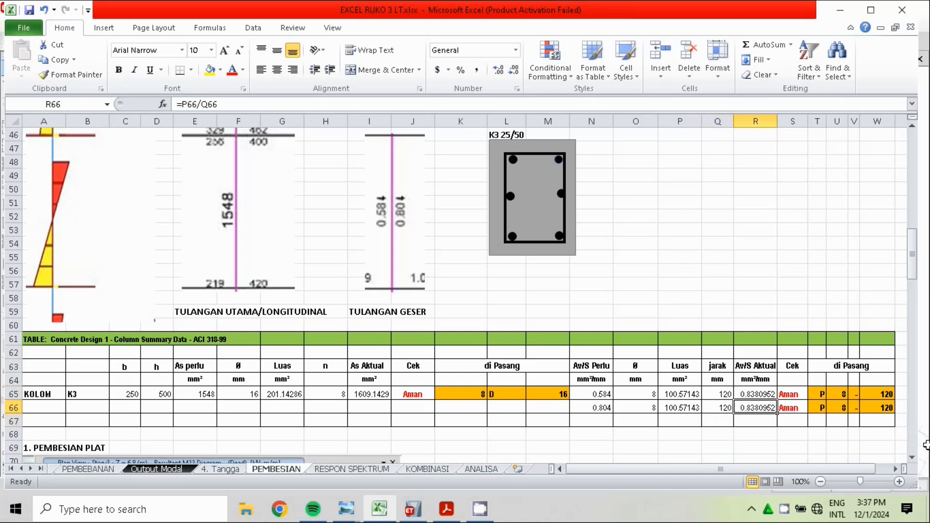
click(719, 406)
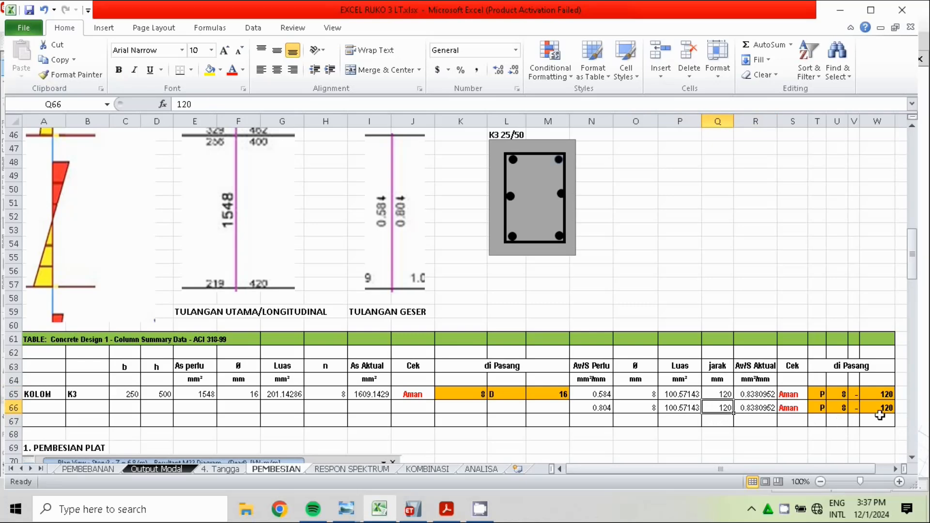
Set column K3's first-row stirrup spacing (jarak), cell Q65, to 100 mm
click(727, 396)
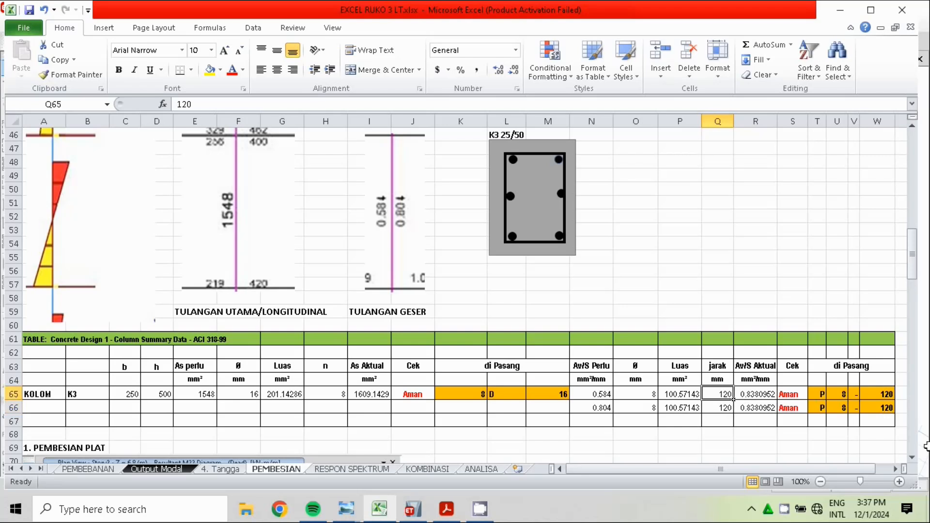
text(1)
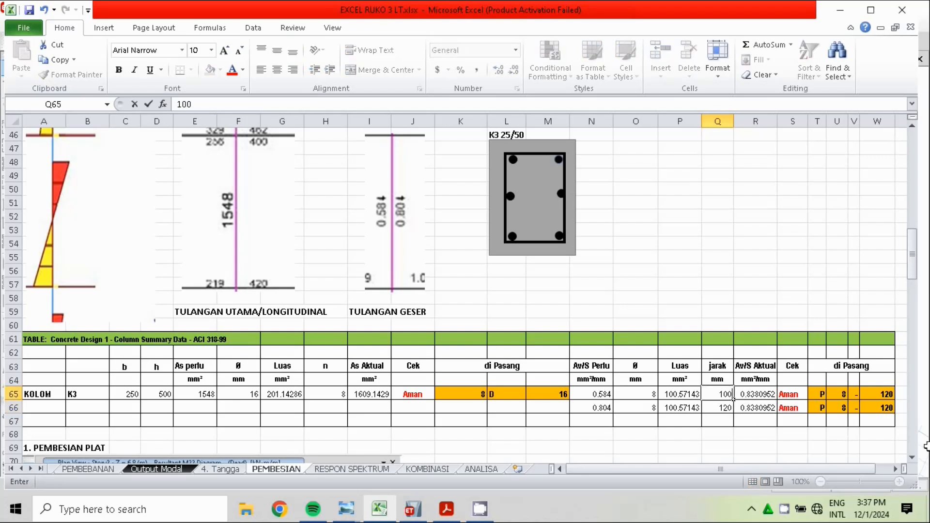
text(00)
key(Return)
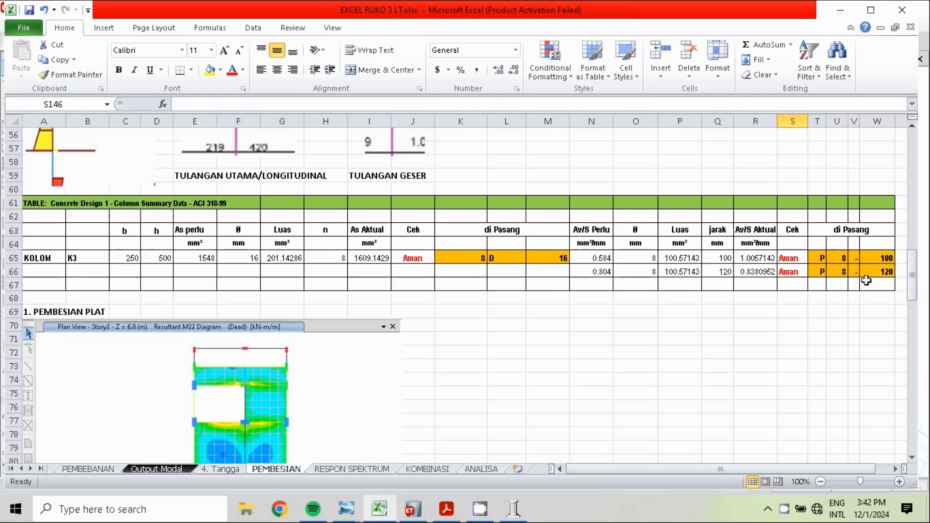
Relabel the K3 column row in A65 as TUMPUAN and label the row below it, A66, as LAPANGAN
mouse_move(913, 294)
mouse_down()
mouse_move(916, 315)
mouse_move(916, 298)
mouse_up()
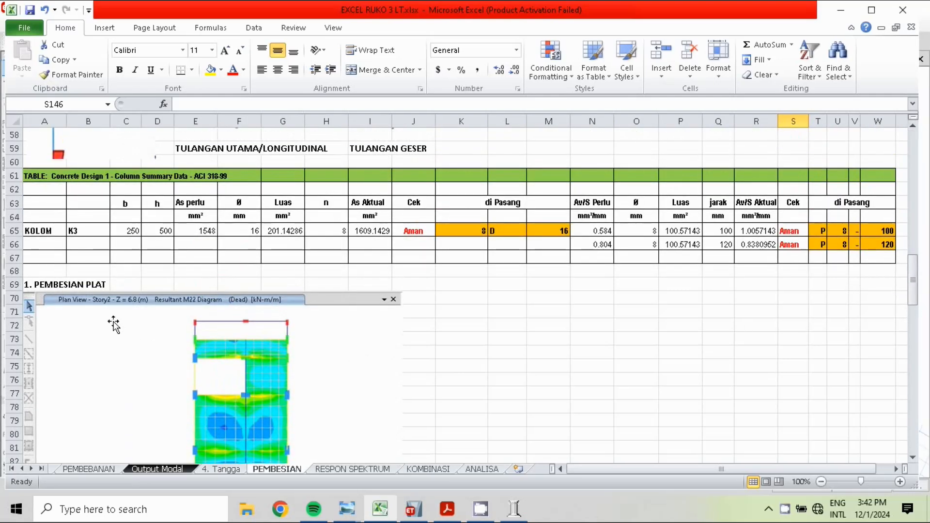
click(30, 234)
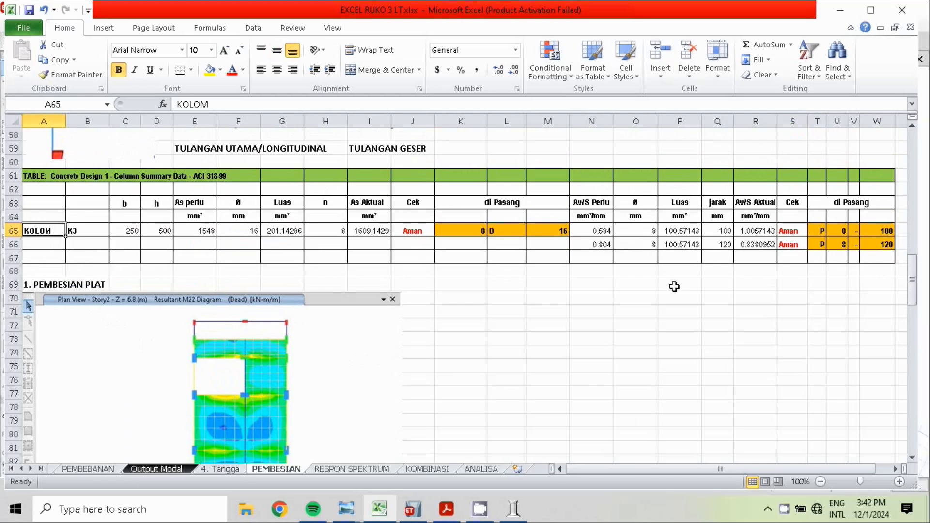
text(TUMPUAN)
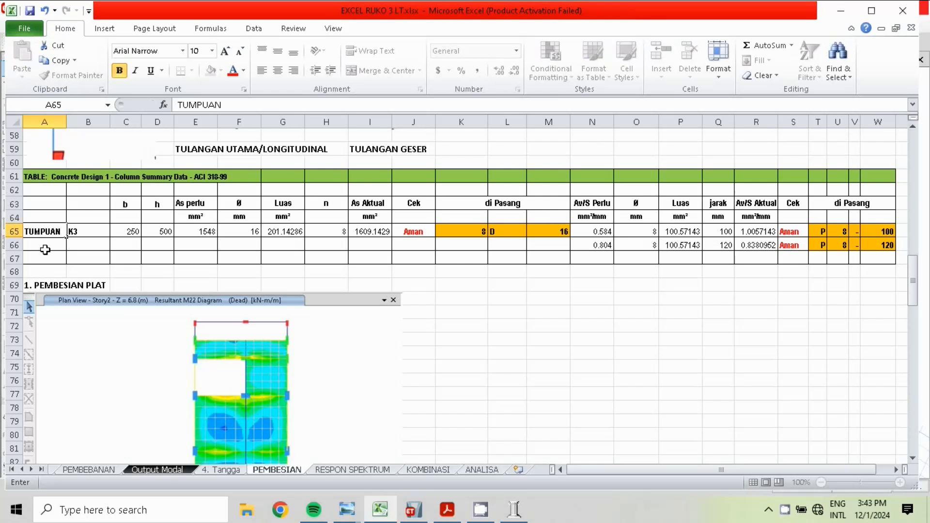
key(Return)
text(LAPANGAN)
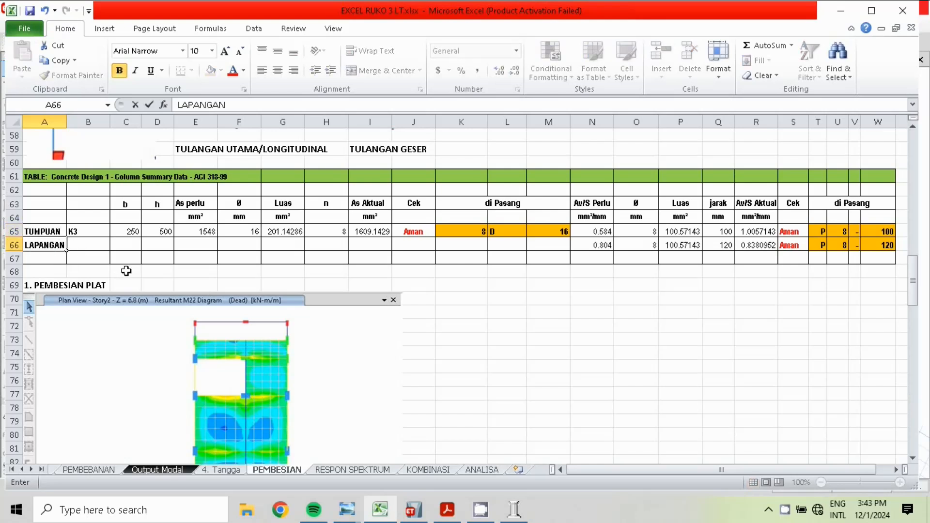
click(358, 284)
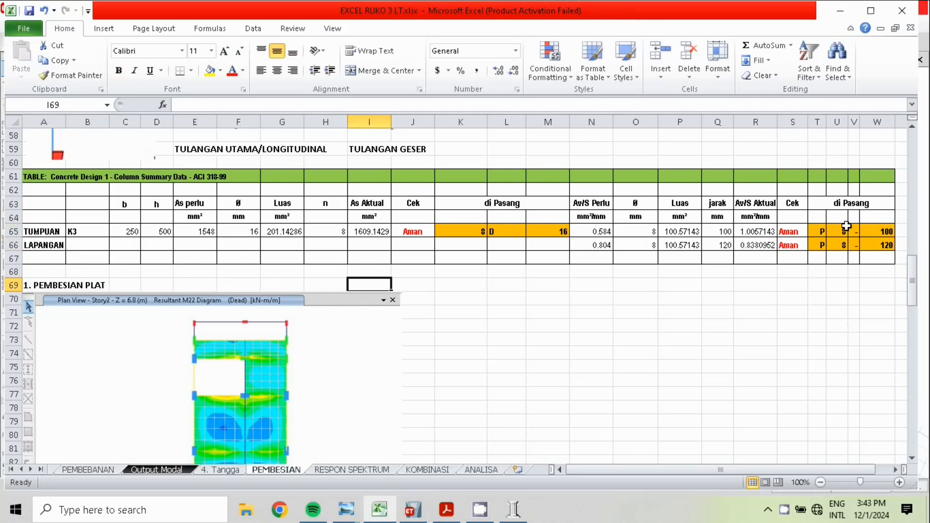
Look over the Pembesian Plat section, switch to ETABS and show the undeformed model in a 3-D view
drag(913, 282, 913, 301)
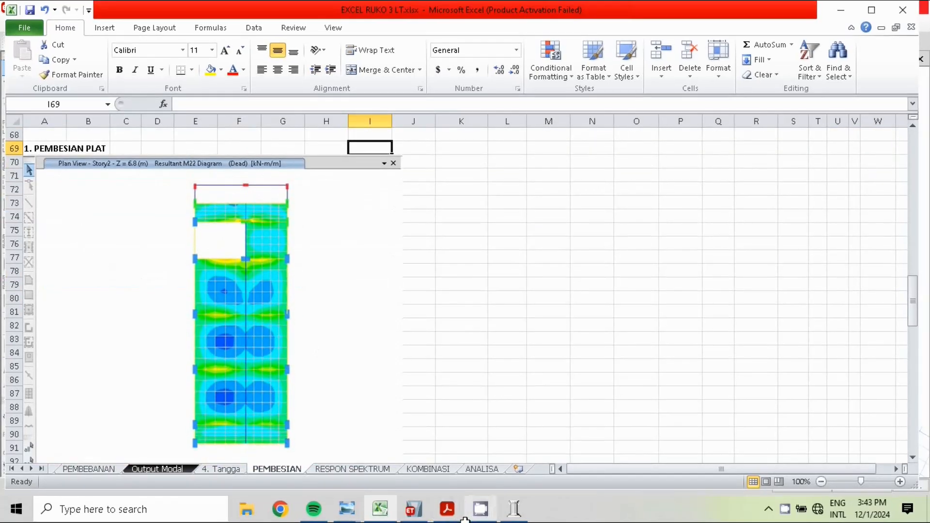
click(414, 509)
click(506, 42)
click(293, 41)
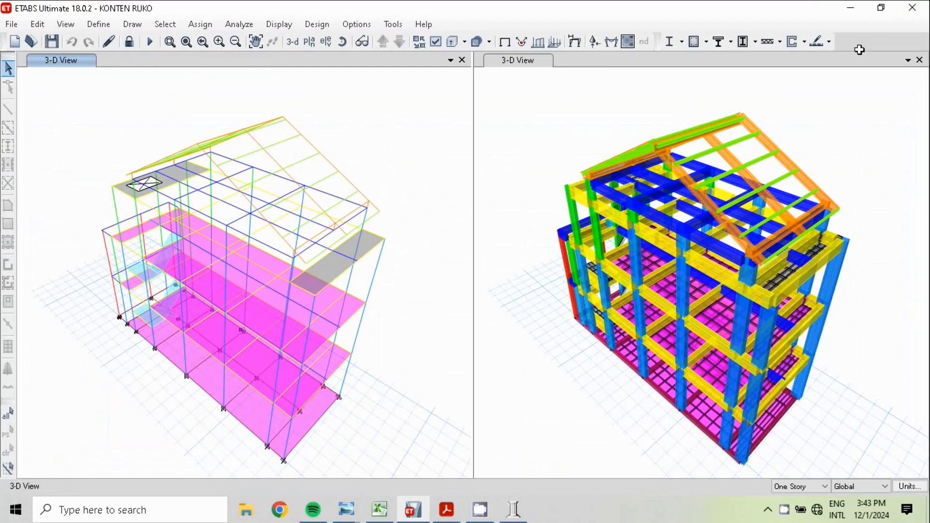
Display the shell resultant force M22 as filled contours for load combination Comb 2A
click(278, 24)
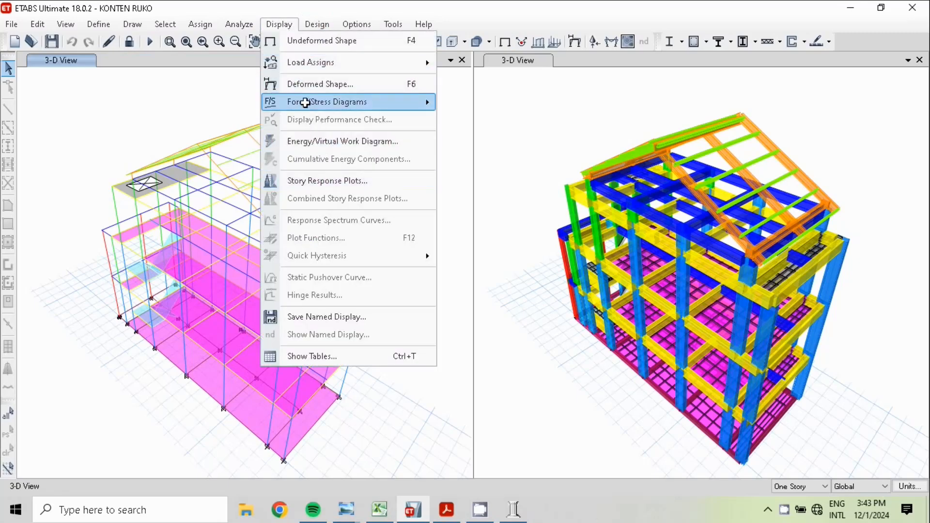
mouse_move(305, 102)
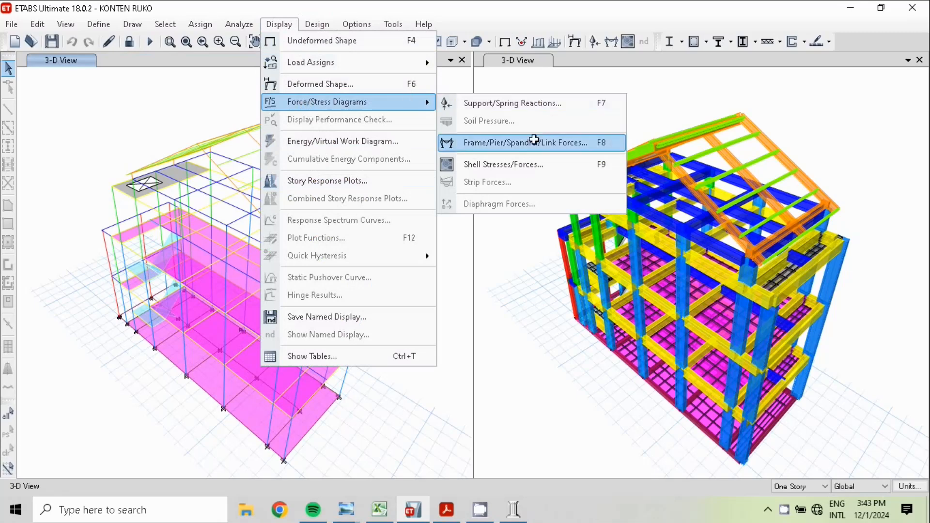
click(503, 161)
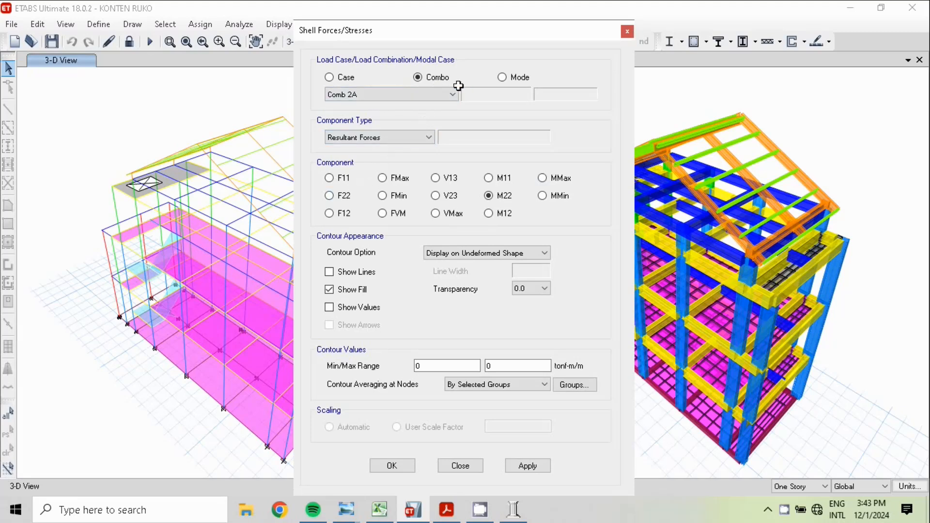
click(329, 77)
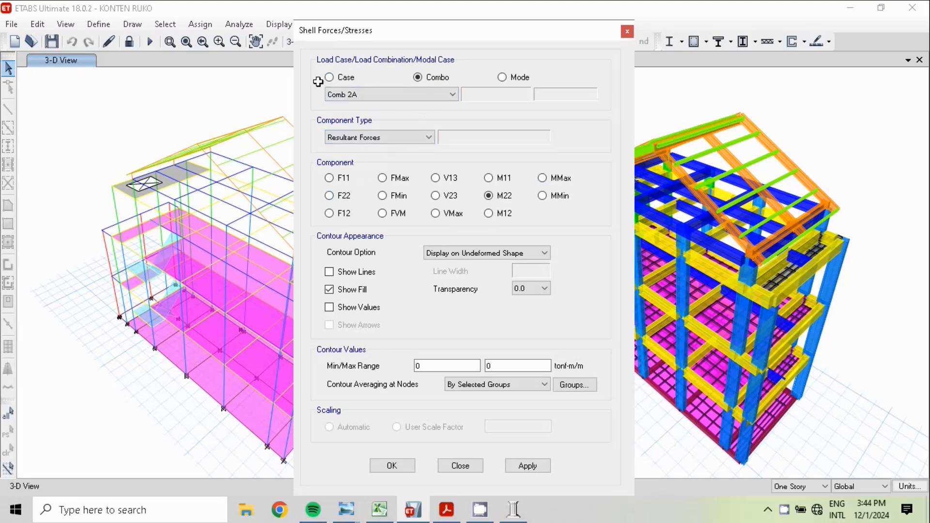
click(417, 75)
click(395, 465)
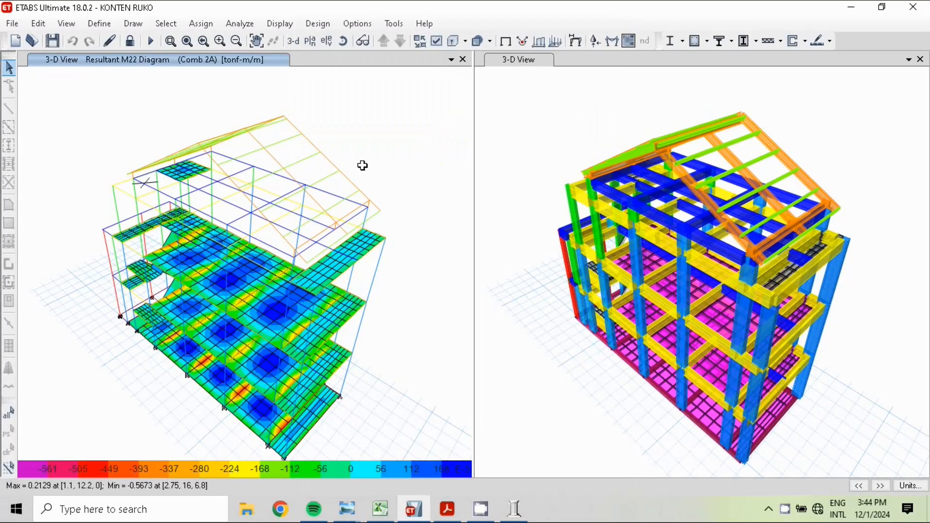
Show the M22 contours in plan view and step down through the stories from Story5 to inspect the floor slabs
click(314, 40)
click(403, 414)
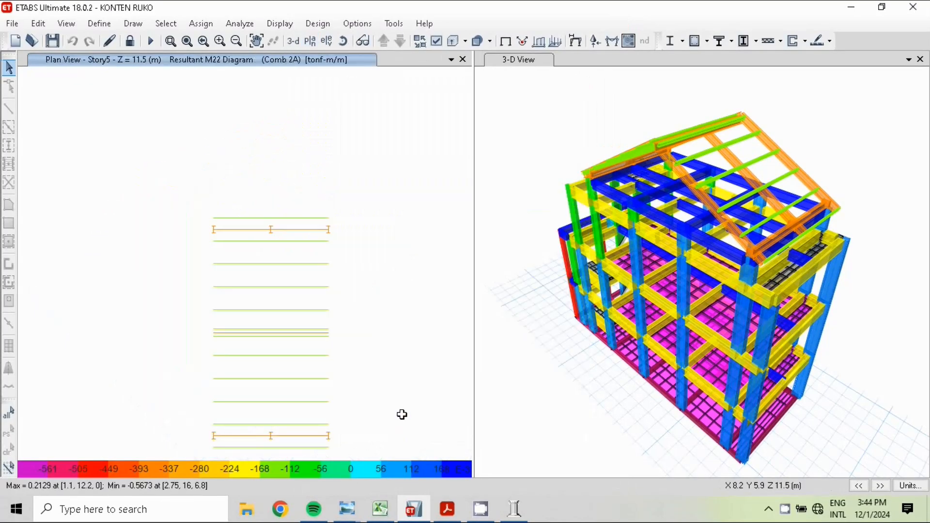
click(399, 41)
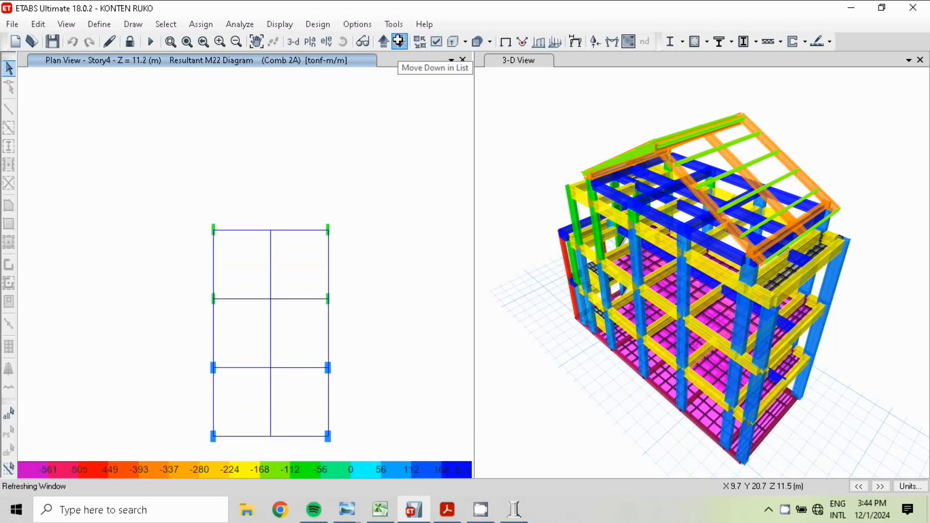
click(399, 41)
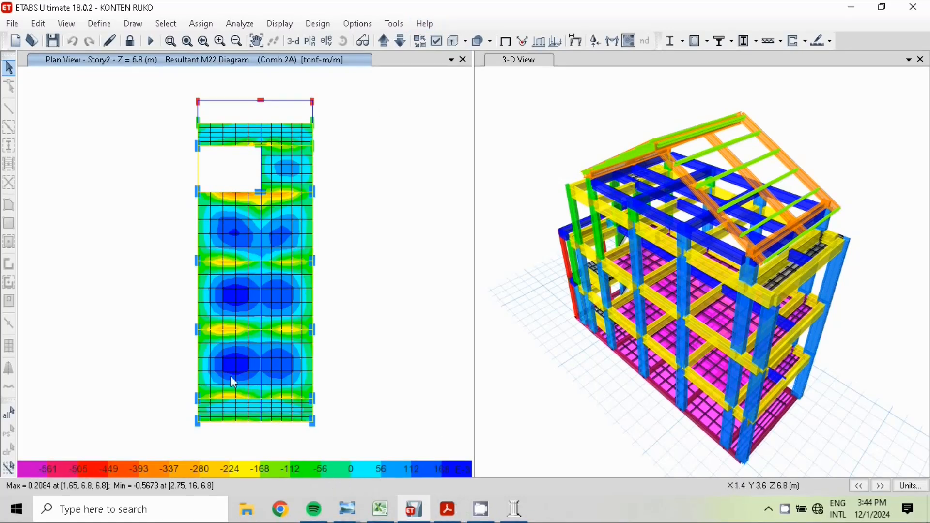
click(403, 42)
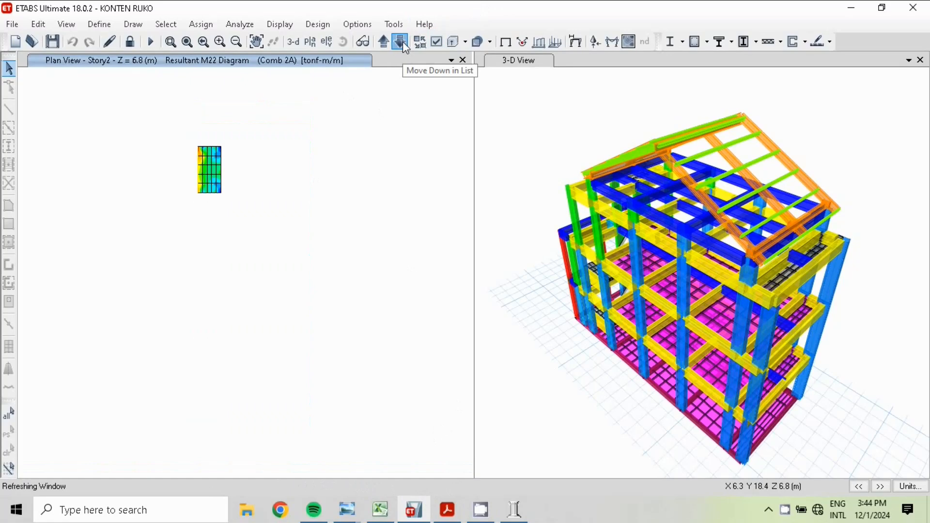
click(402, 42)
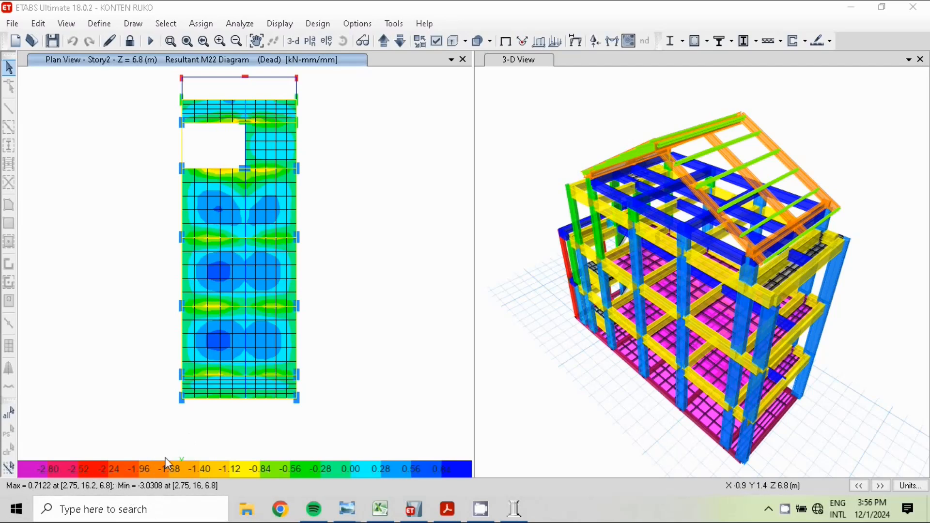
Switch back to the Excel sheet and examine the plate reinforcement table's Mu, bar diameter, spacing, fc, fy and ØMn in row 101
click(380, 508)
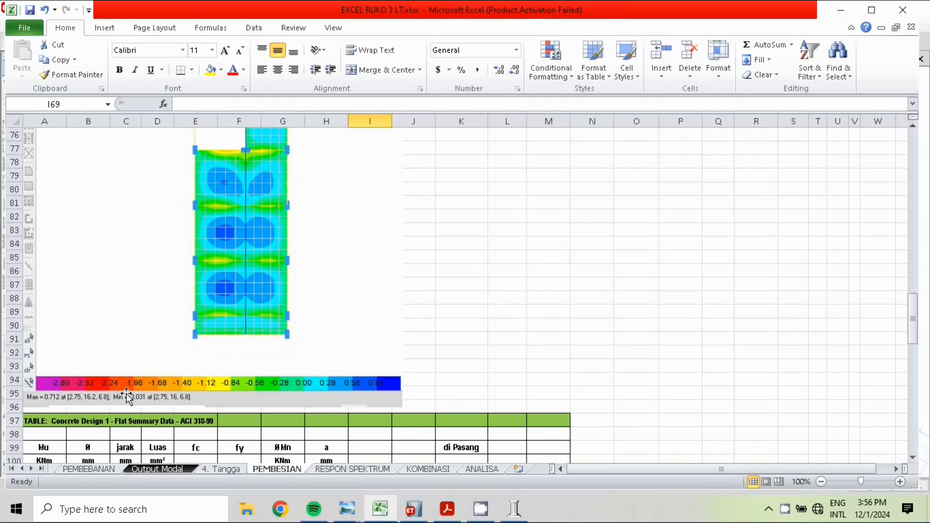
click(912, 127)
click(913, 127)
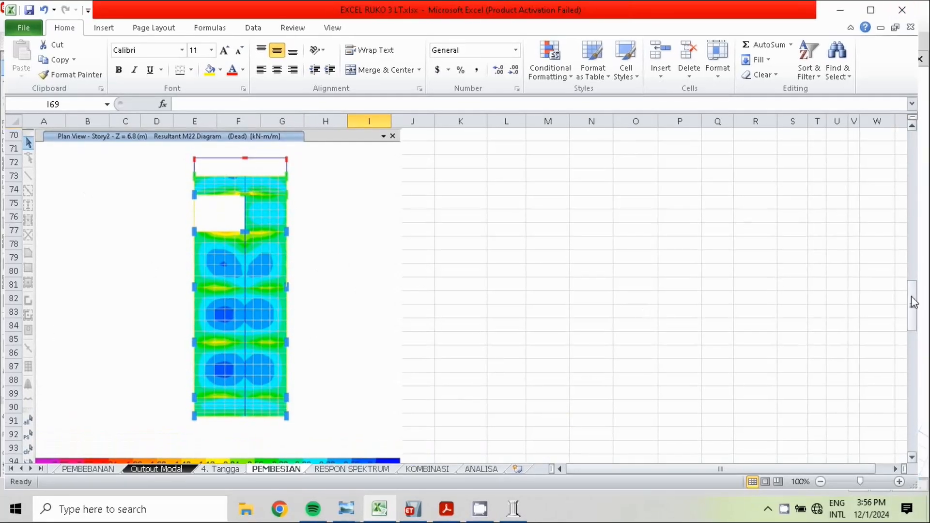
drag(913, 313, 912, 355)
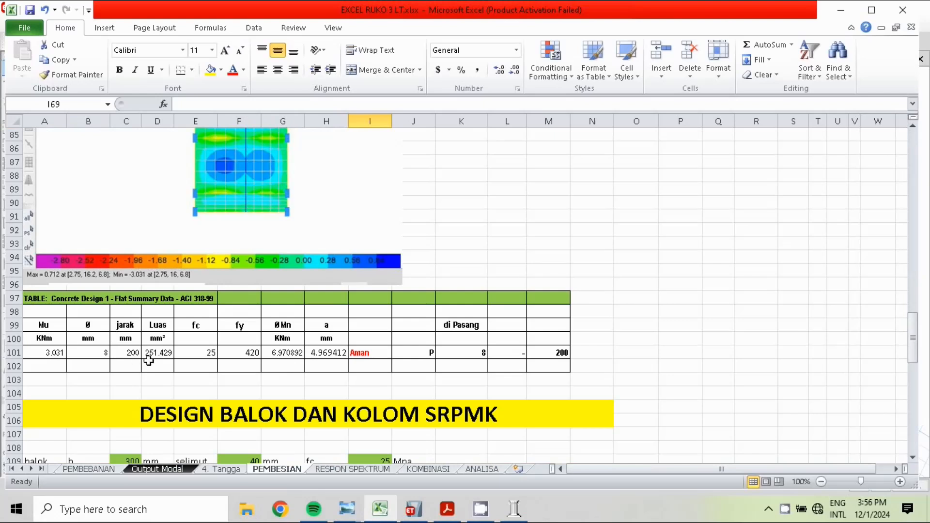
click(44, 353)
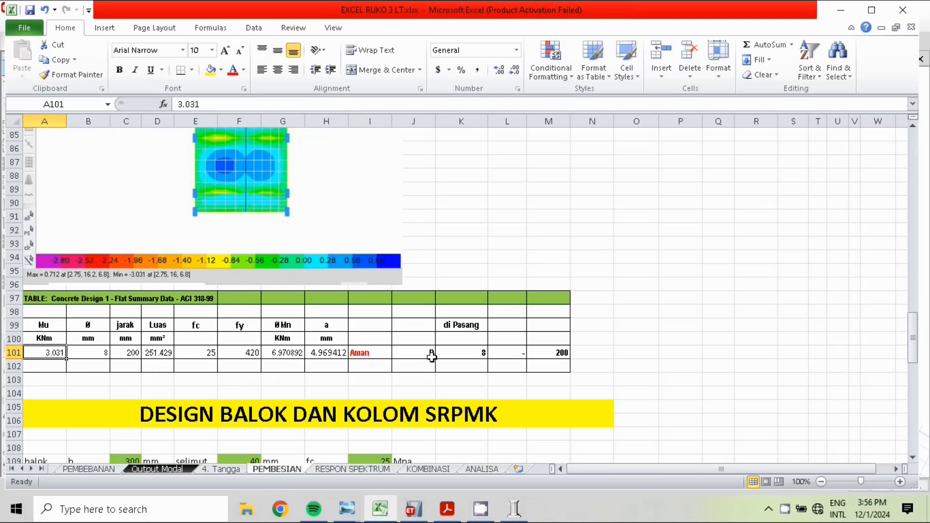
click(105, 356)
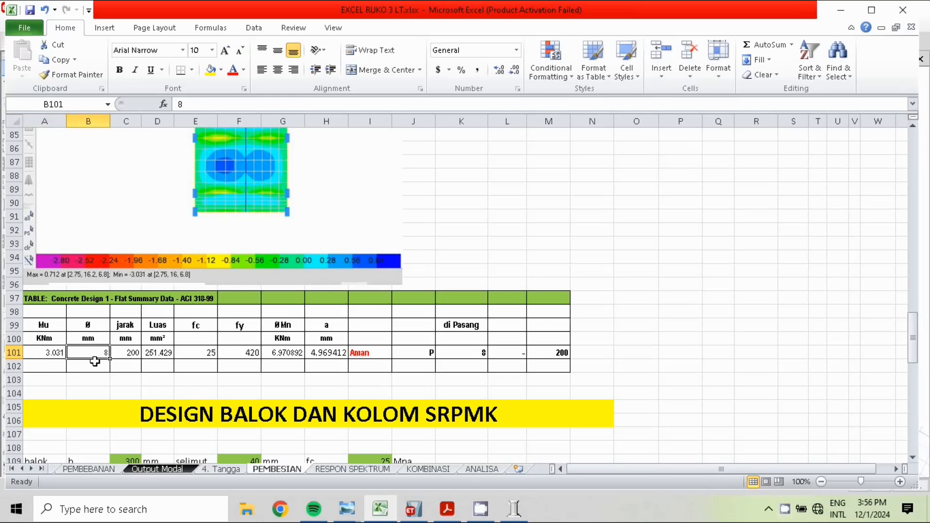
click(137, 352)
click(195, 330)
key(Right)
click(269, 352)
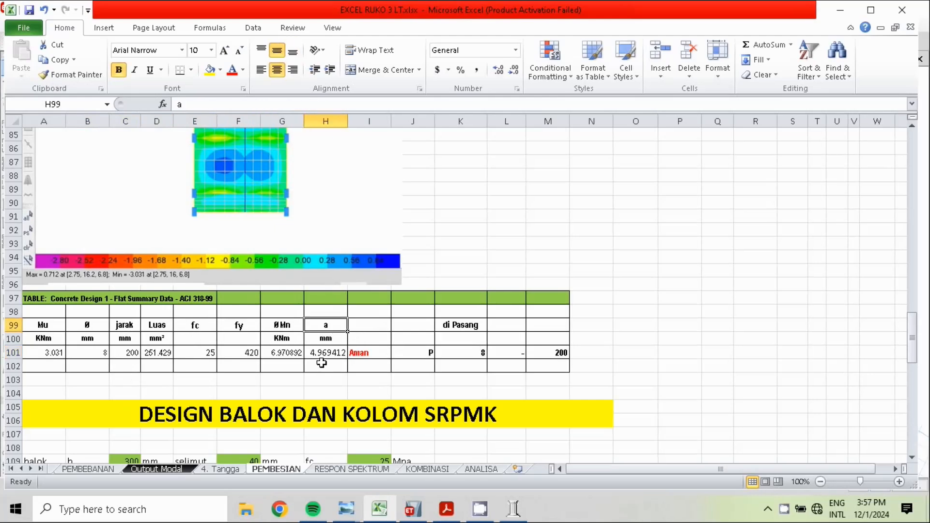
Enter the header CEK in cell I99 of the plate reinforcement table, above the safety check result
click(369, 353)
click(377, 323)
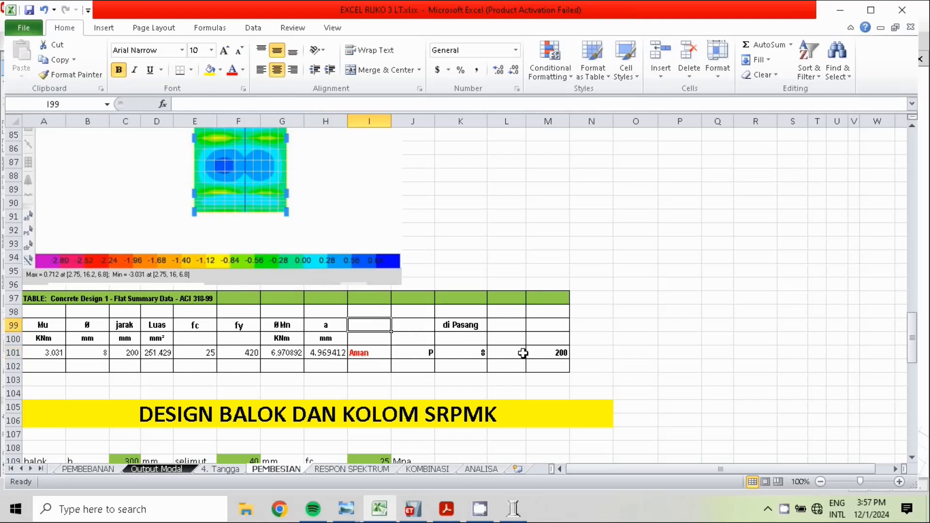
text(CEK)
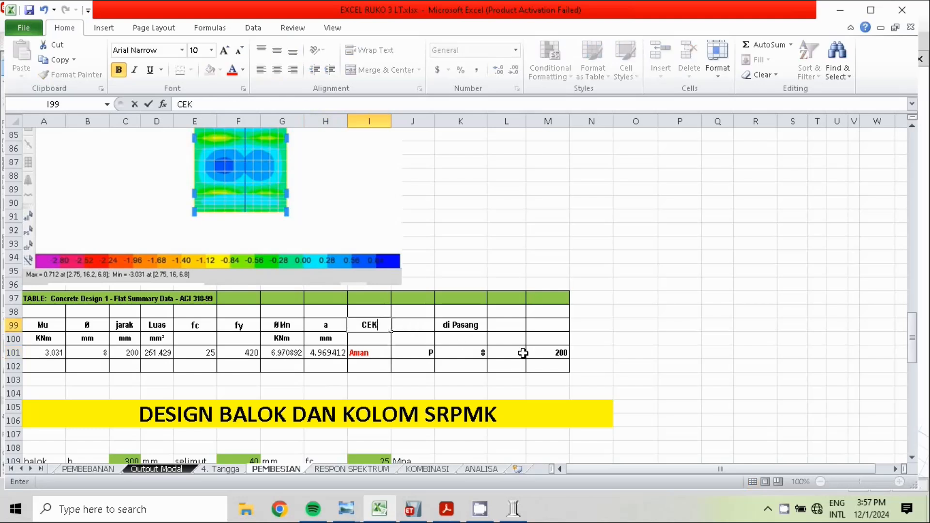
click(716, 163)
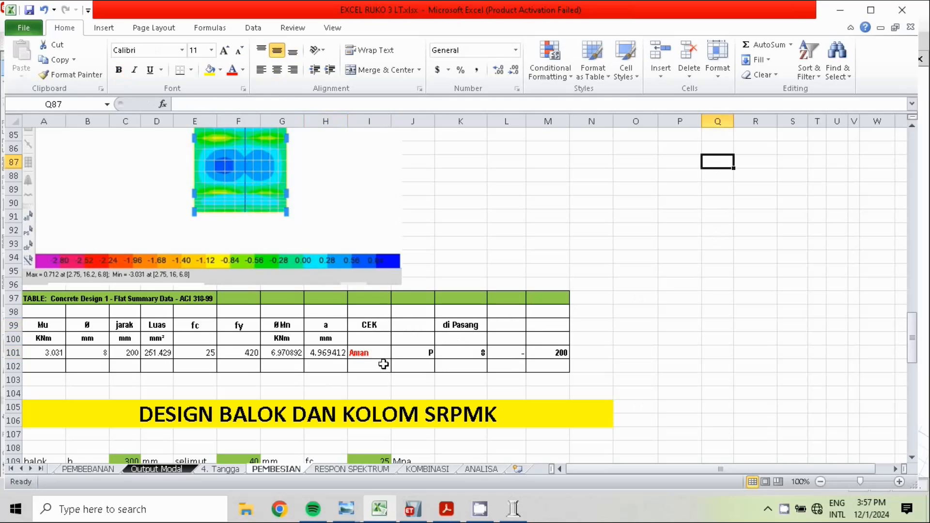
Examine the safety check formula in I101, the Mu value it uses and the installed bar type, diameter and spacing in row 101
click(368, 354)
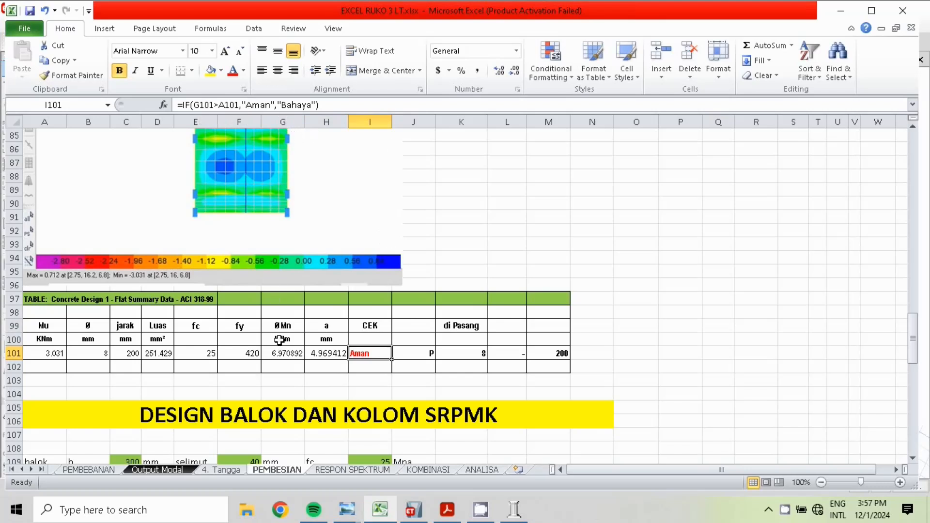
click(53, 358)
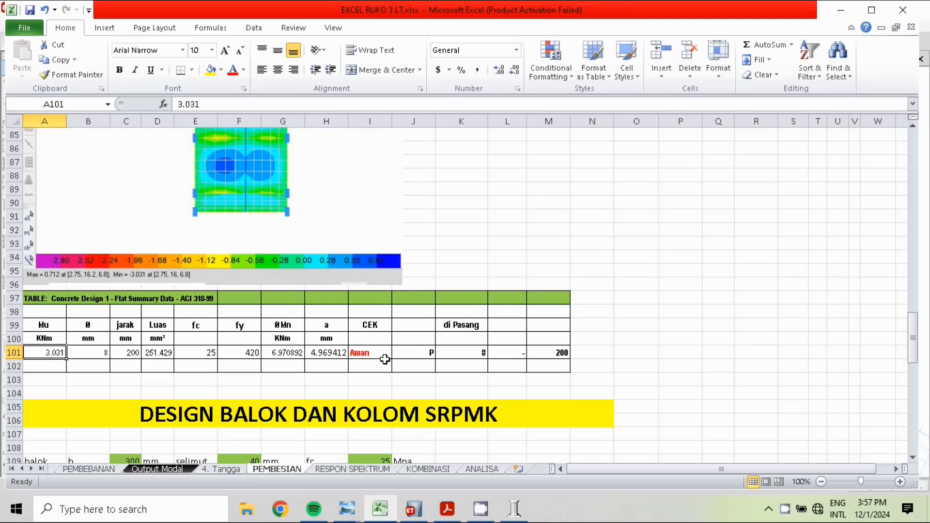
click(425, 355)
click(479, 359)
click(550, 352)
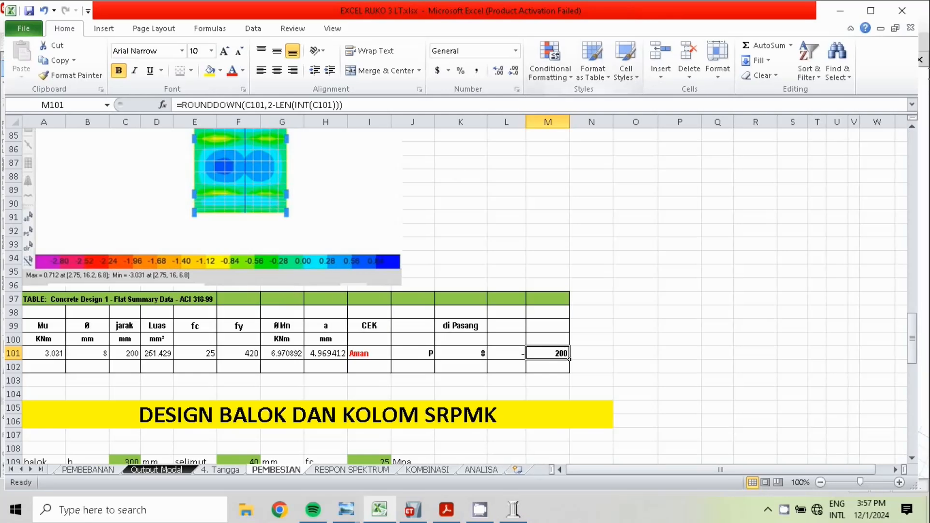
Look over the DESIGN BALOK DAN KOLOM SRPMK section with its beam and column inputs and requirement checks
drag(911, 342, 925, 382)
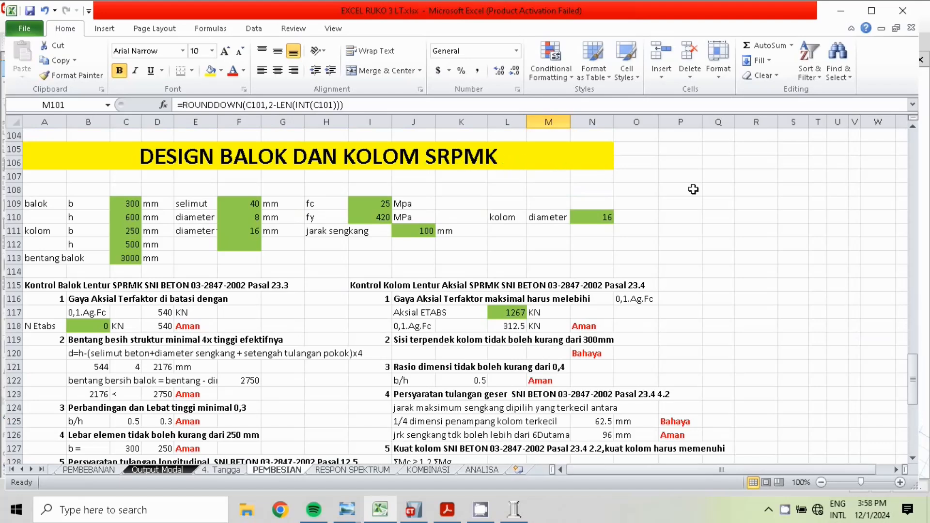
drag(915, 404, 915, 407)
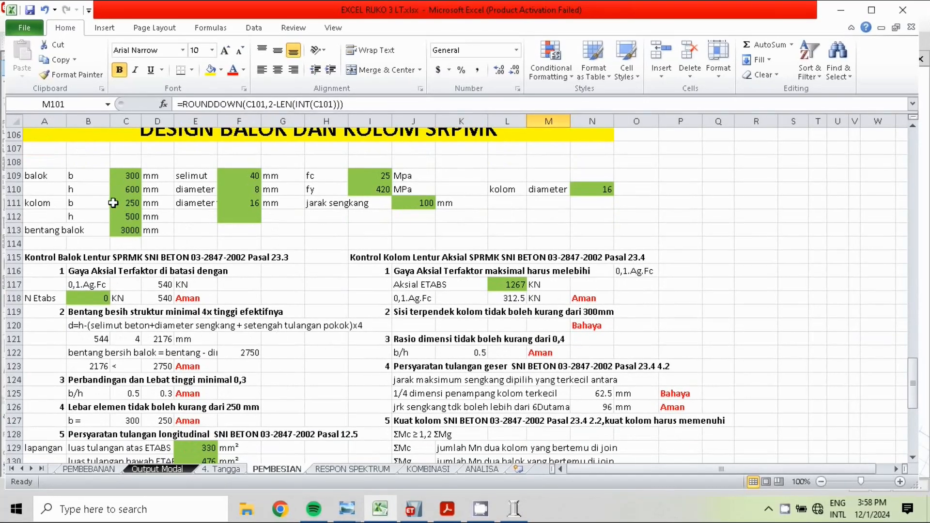
drag(913, 383, 928, 371)
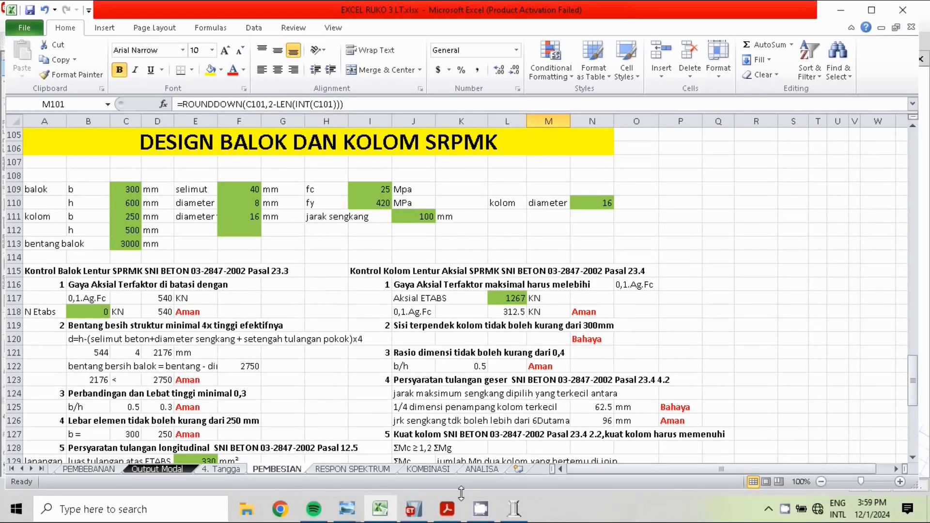
Compare clause 18.6 of the SNI 2847-2019 PDF in Acrobat Reader with the beam requirements in balok-SRPMK EDITAN.jpg in Windows Photo Viewer
mouse_move(446, 504)
click(446, 450)
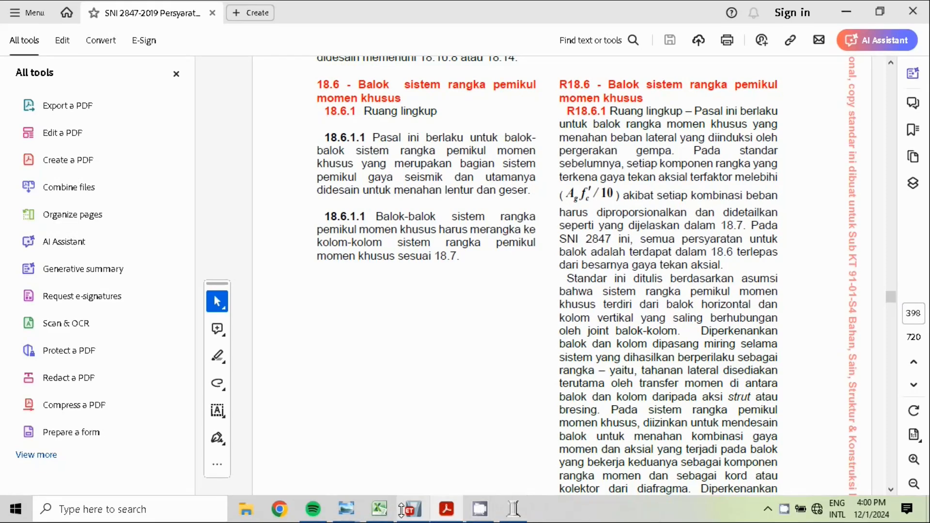
mouse_move(352, 506)
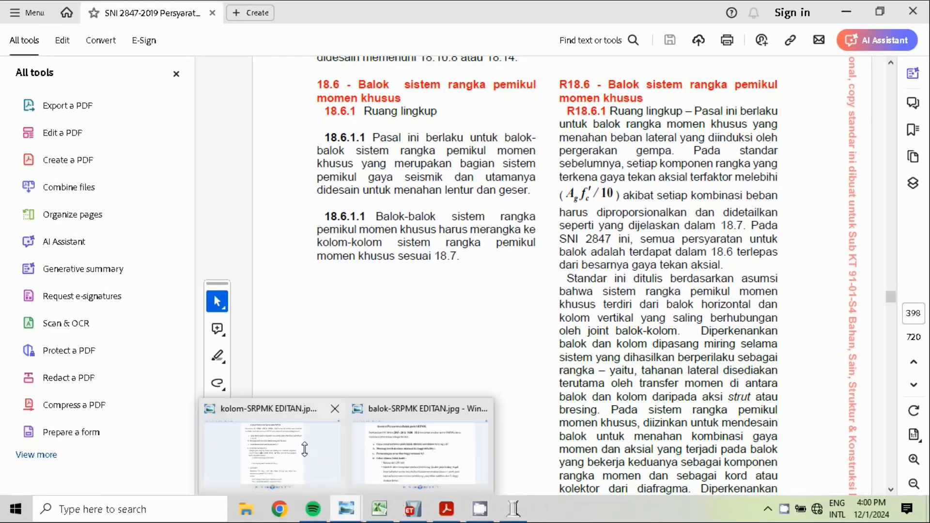
click(358, 452)
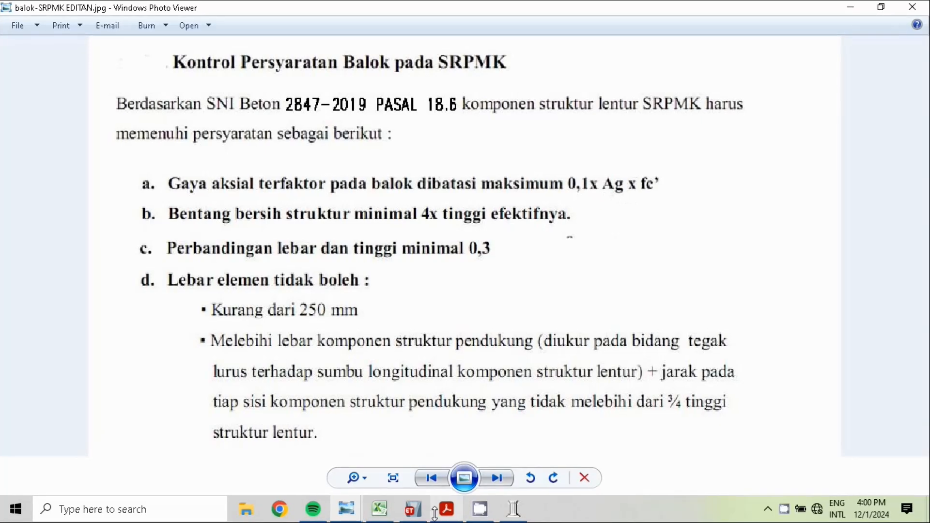
mouse_move(447, 512)
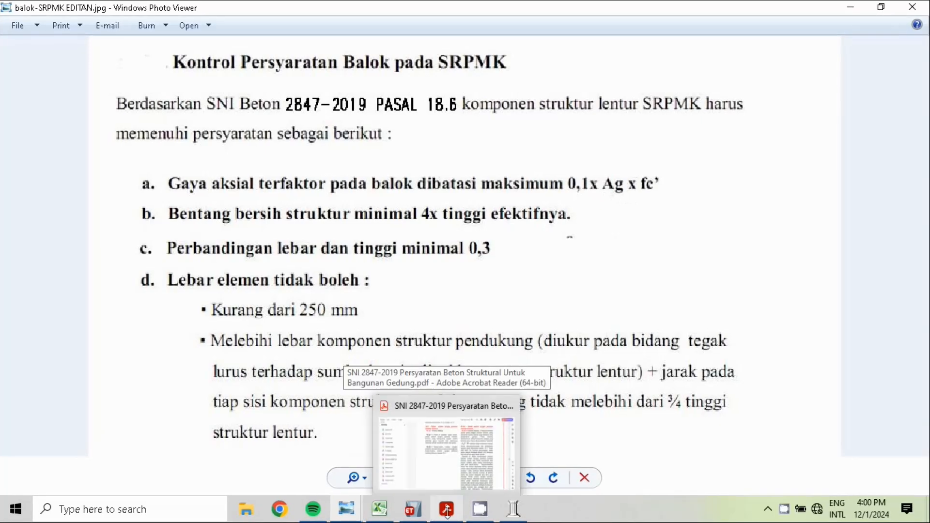
click(448, 457)
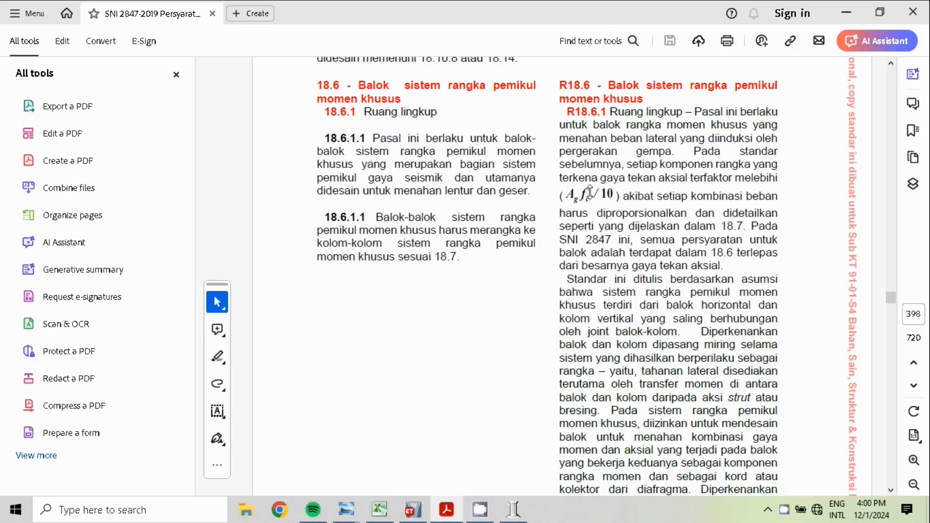
key(alt+Tab)
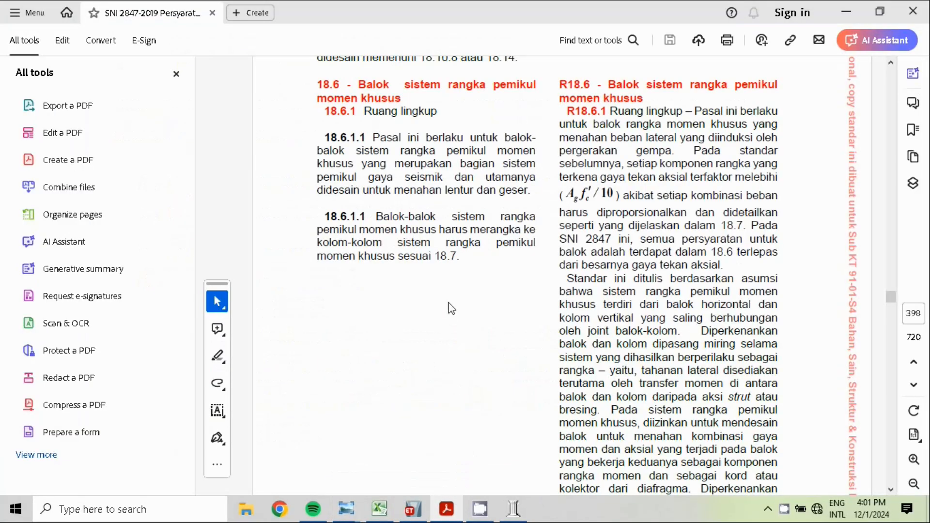
Read the beam dimension limits in clause 18.6.2 of the SNI PDF and compare them with the balok-SRPMK EDITAN.jpg image
scroll(533, 232, down, 10)
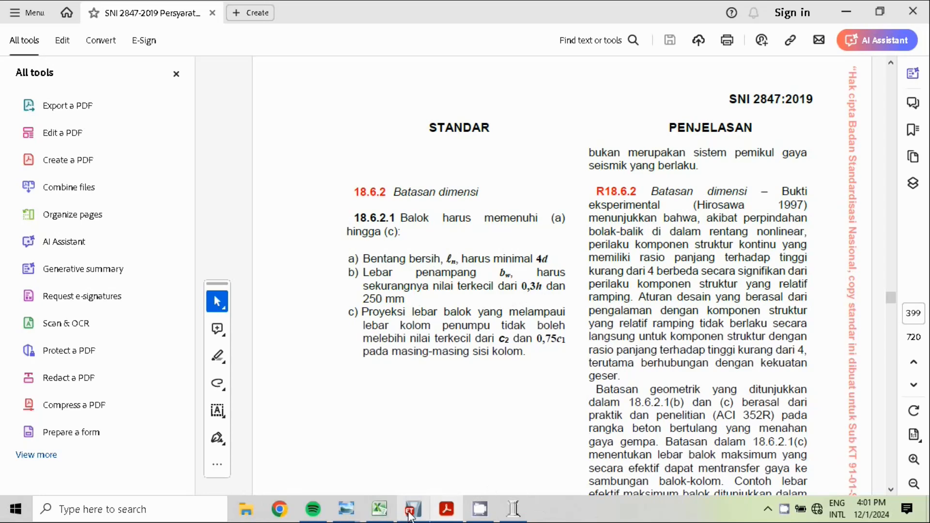
mouse_move(352, 515)
click(414, 465)
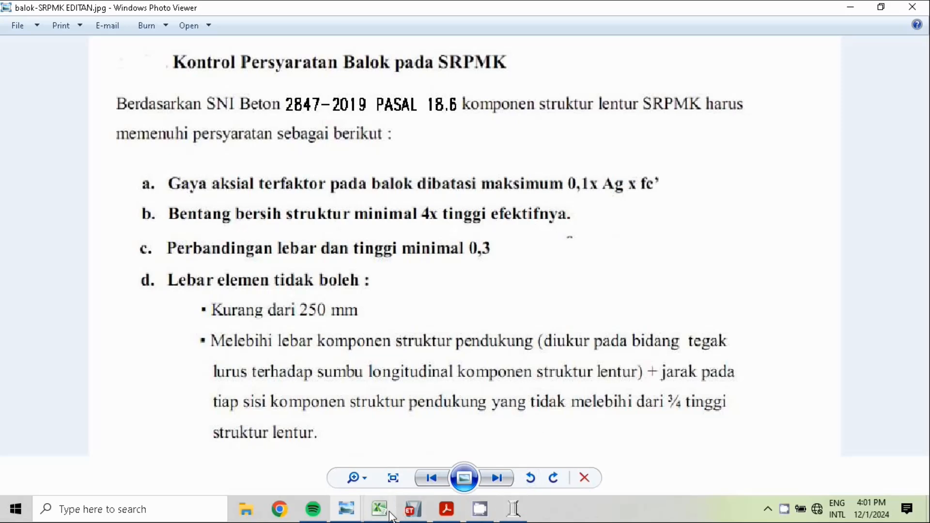
click(448, 514)
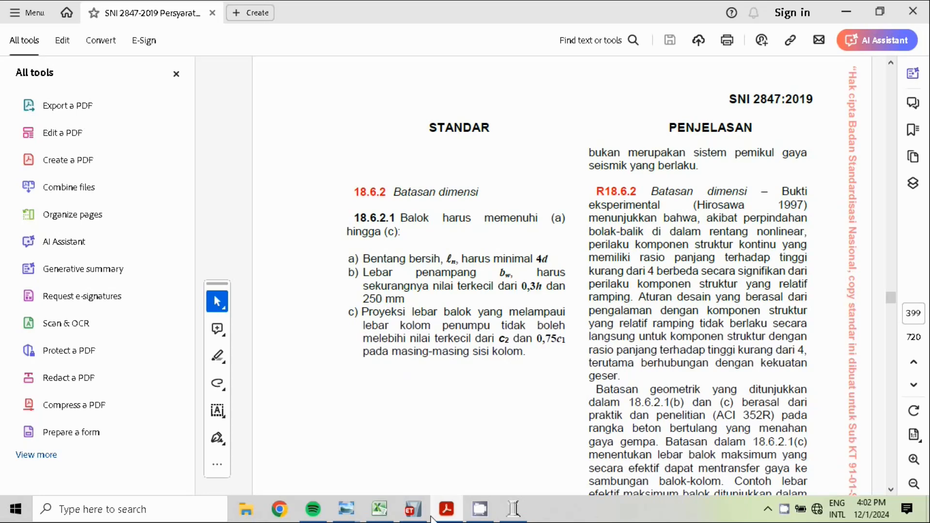
click(346, 509)
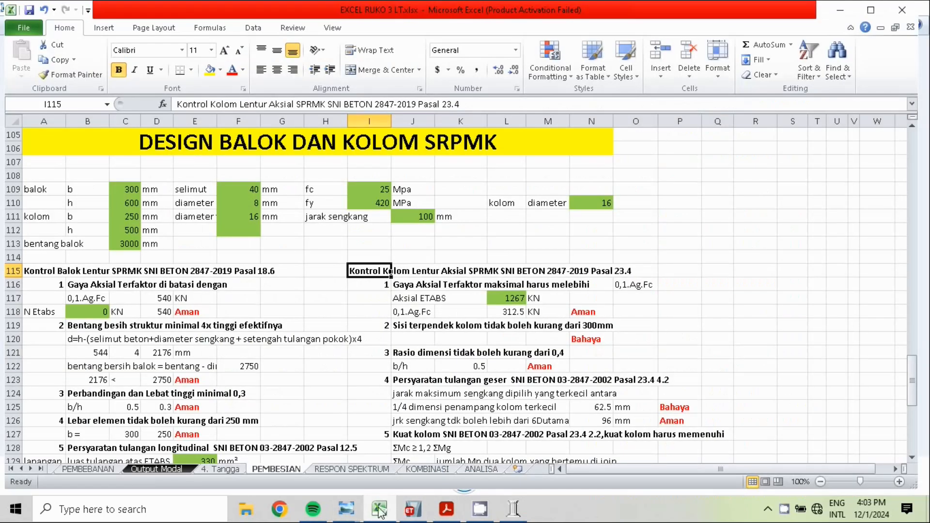
Consult kolom-SRPMK EDITAN.jpg for the column clause, return to Excel and change the clause in heading I115 to Pasal 18.7
click(346, 508)
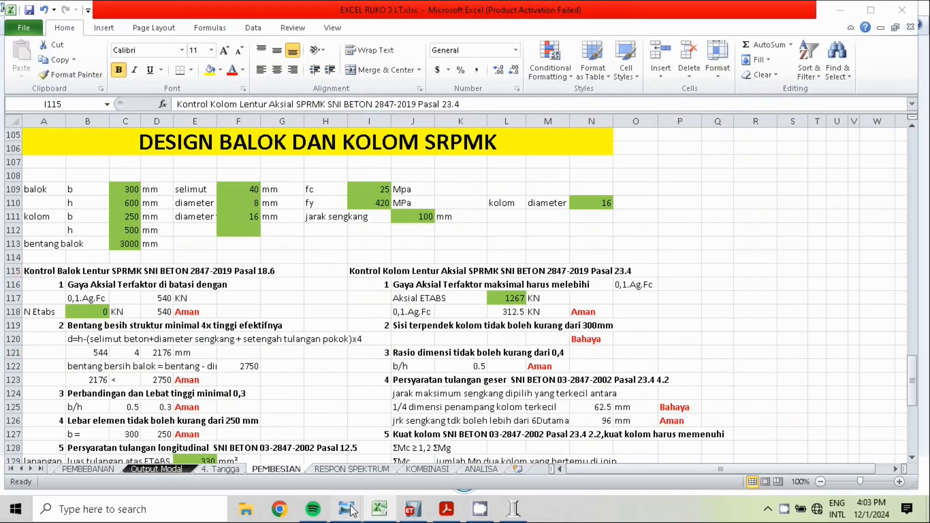
click(327, 426)
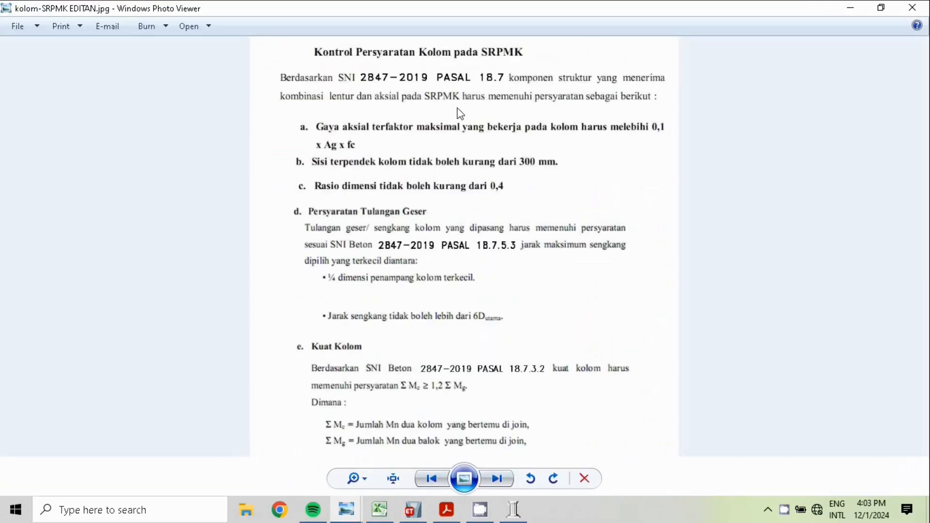
click(388, 516)
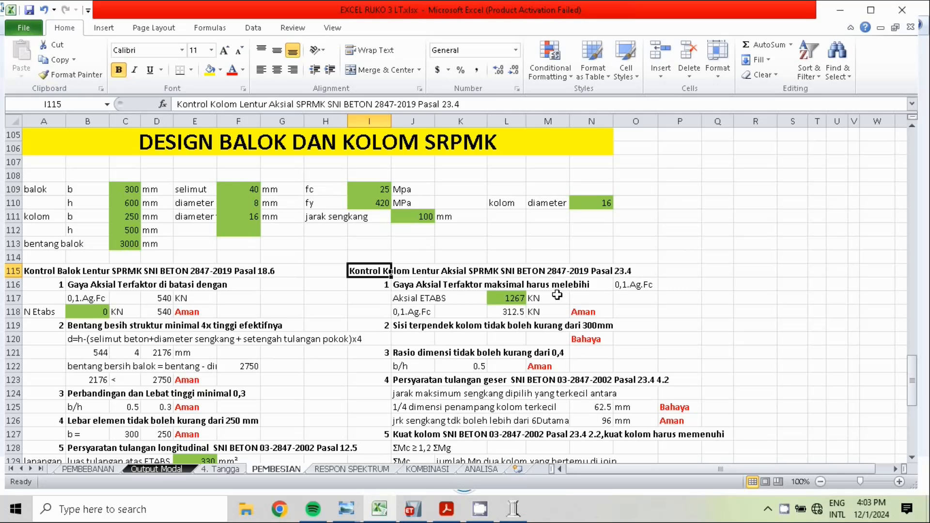
click(460, 103)
key(BackSpace)
key(BackSpace)
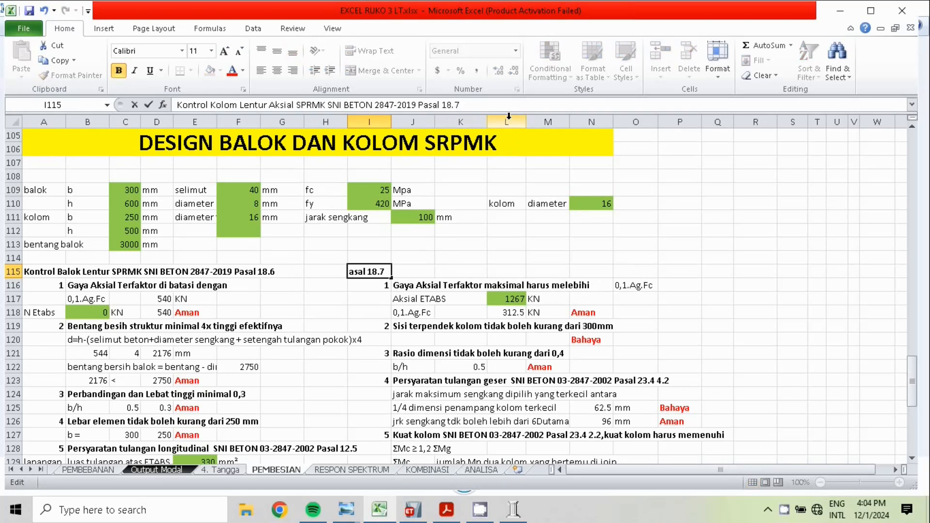
click(829, 286)
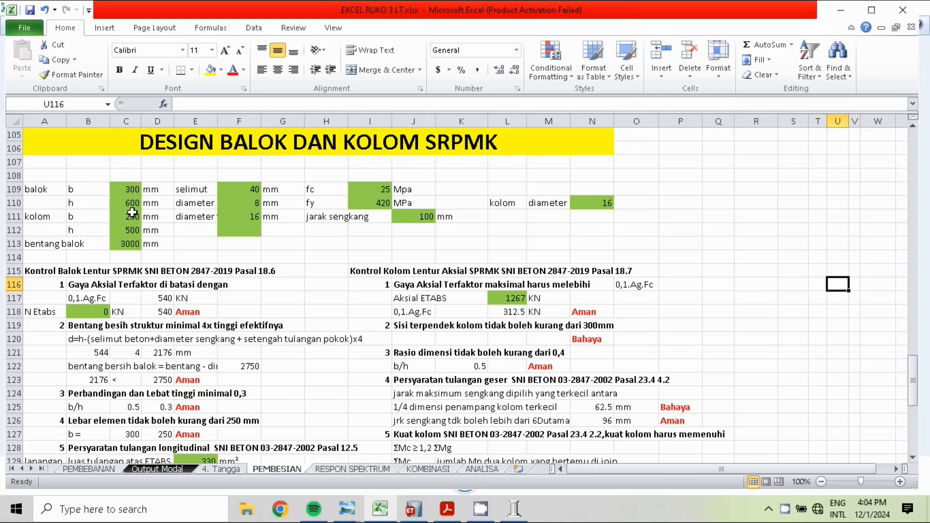
Examine the main bar diameter, the column b and h dimensions and the bentang balok input of the SRPMK design section
click(246, 216)
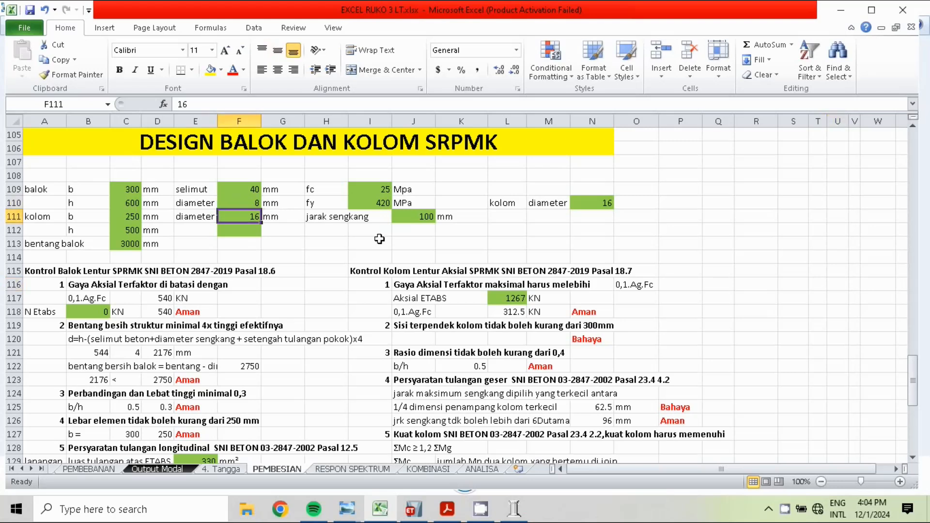
click(126, 221)
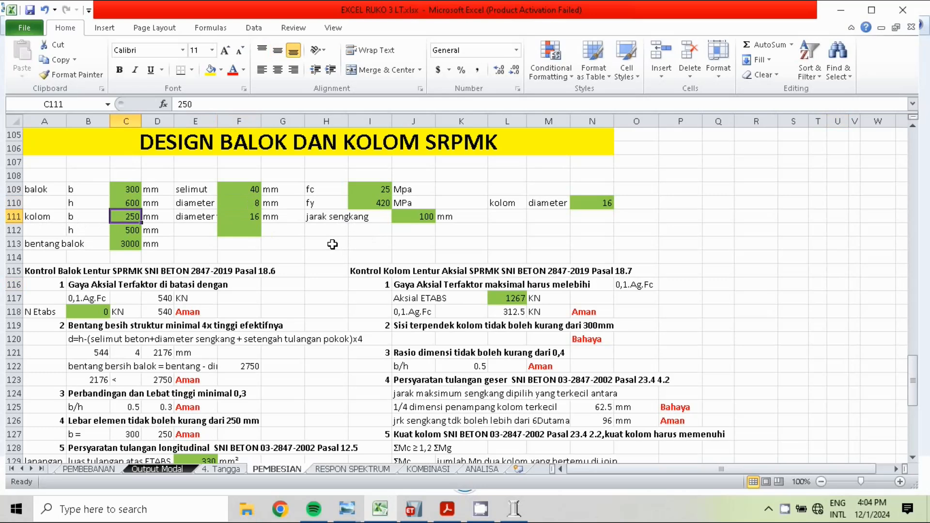
click(127, 232)
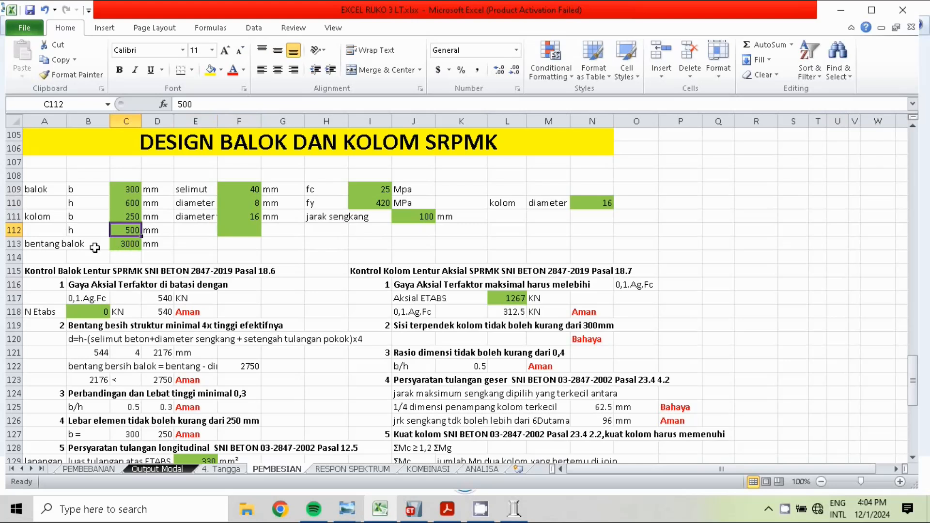
click(69, 245)
click(51, 253)
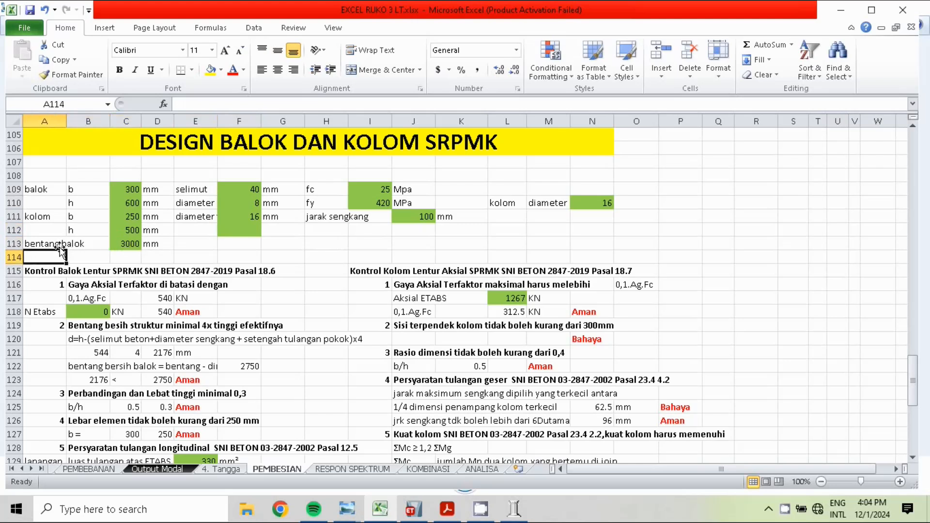
click(52, 242)
Switch to ETABS and show the elevation view along grid line A to inspect the beam spans
click(412, 509)
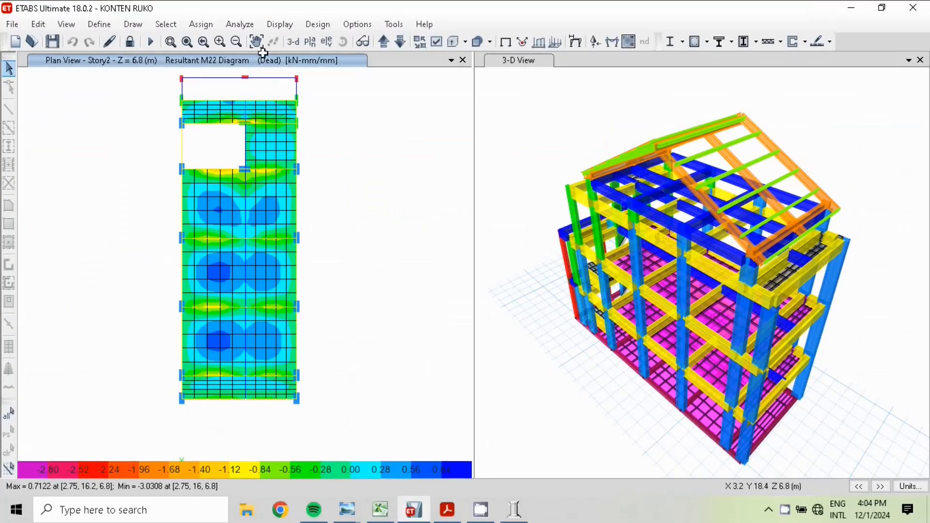
click(327, 41)
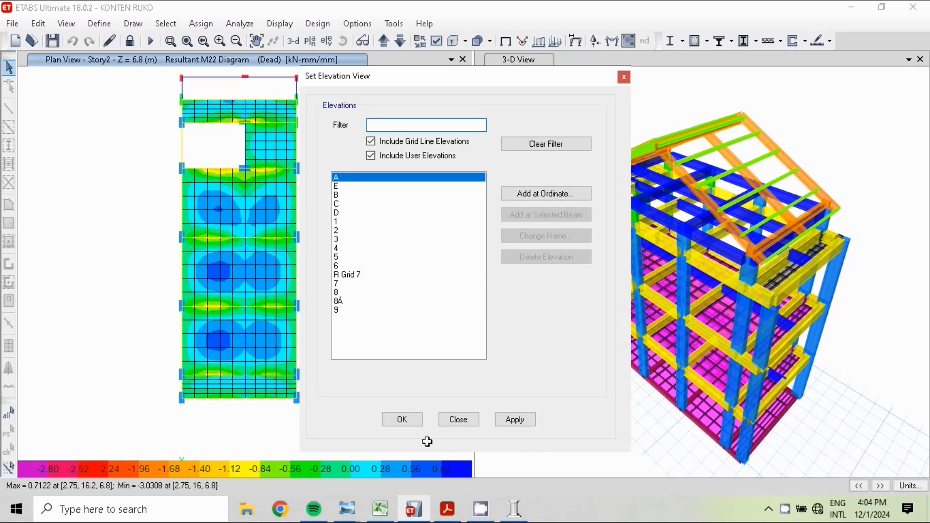
click(401, 418)
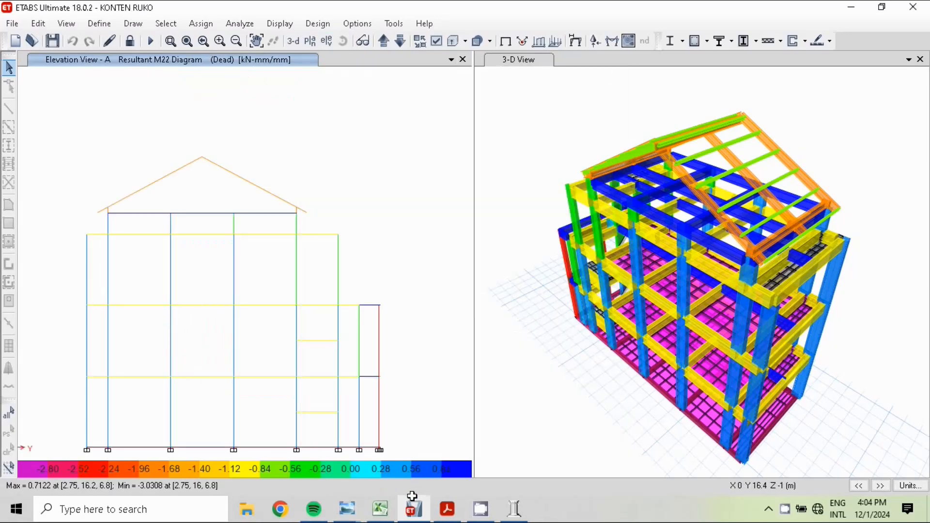
Return to the Excel sheet and examine the fy, jarak sengkang and column bar diameter inputs of the SRPMK design
click(380, 508)
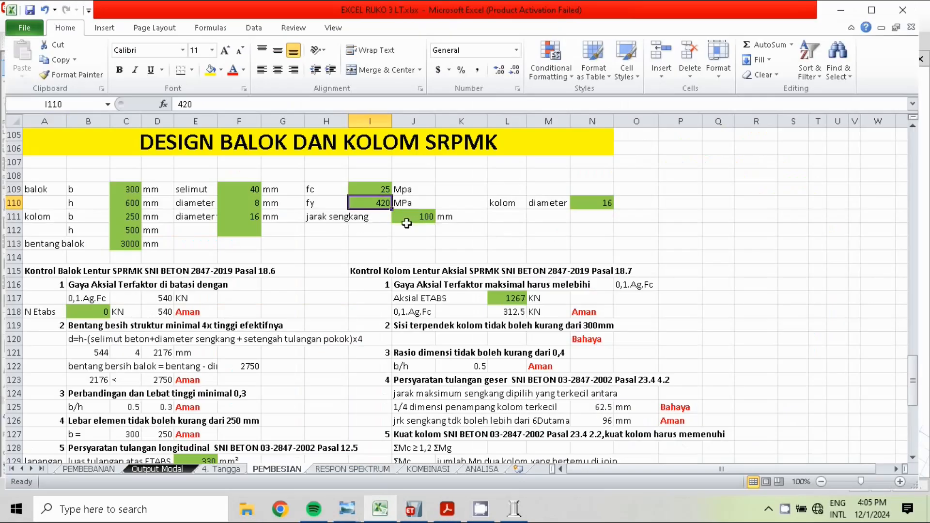
click(425, 217)
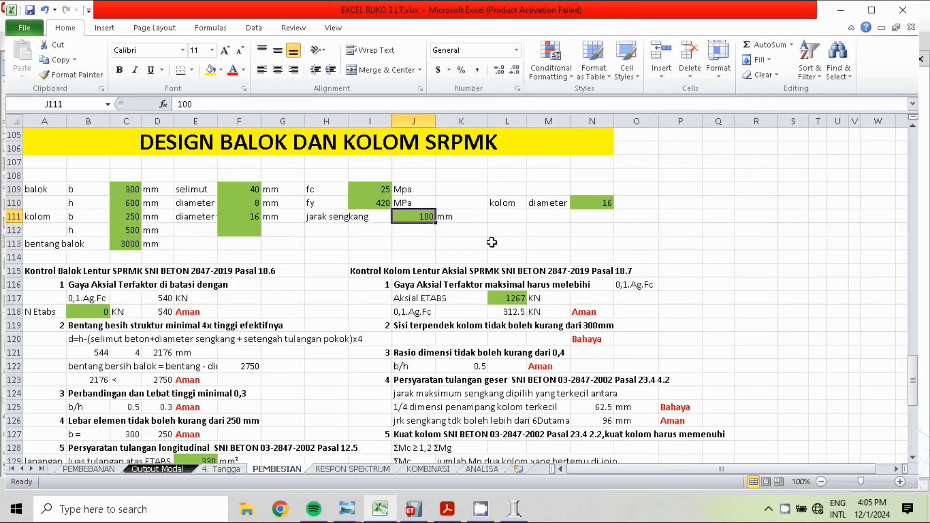
click(507, 203)
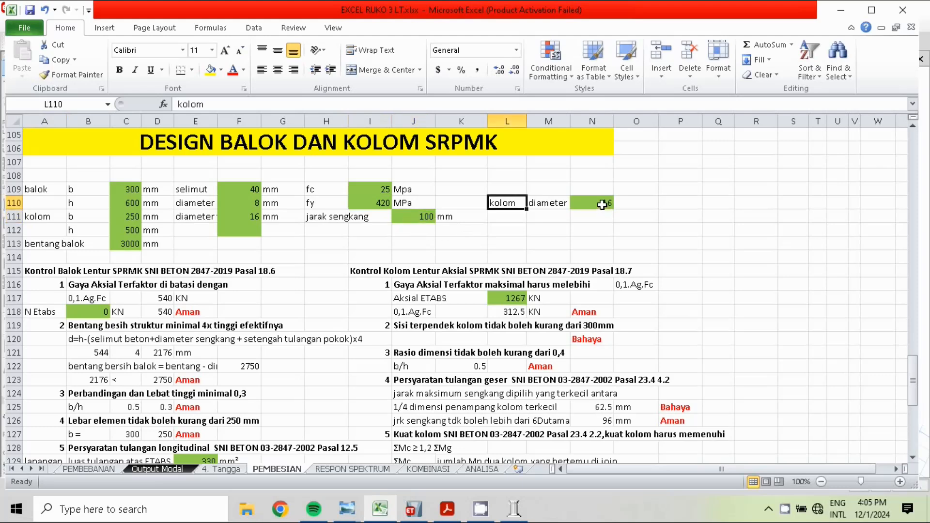
click(602, 204)
click(773, 255)
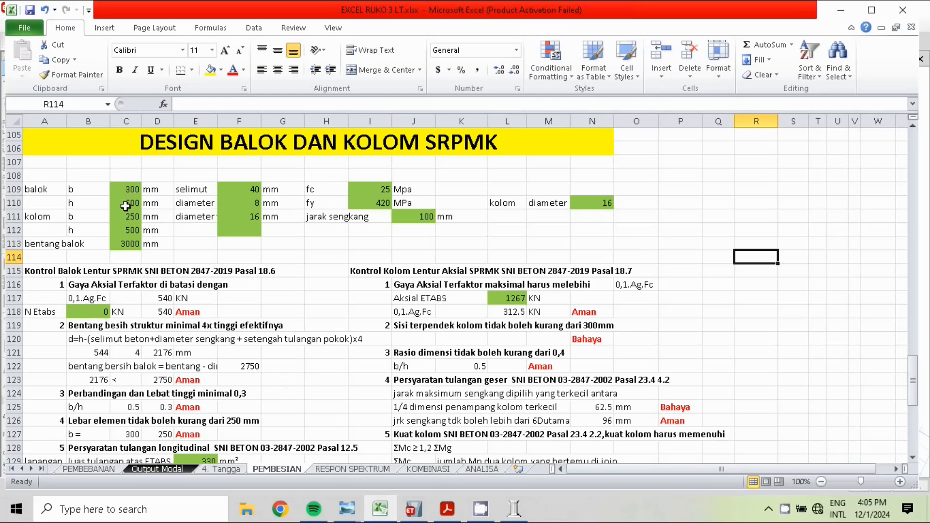
Examine the beam's axial force check and the effective depth and clear span formulas of the SRPMK beam control
scroll(25, 185, down, 3)
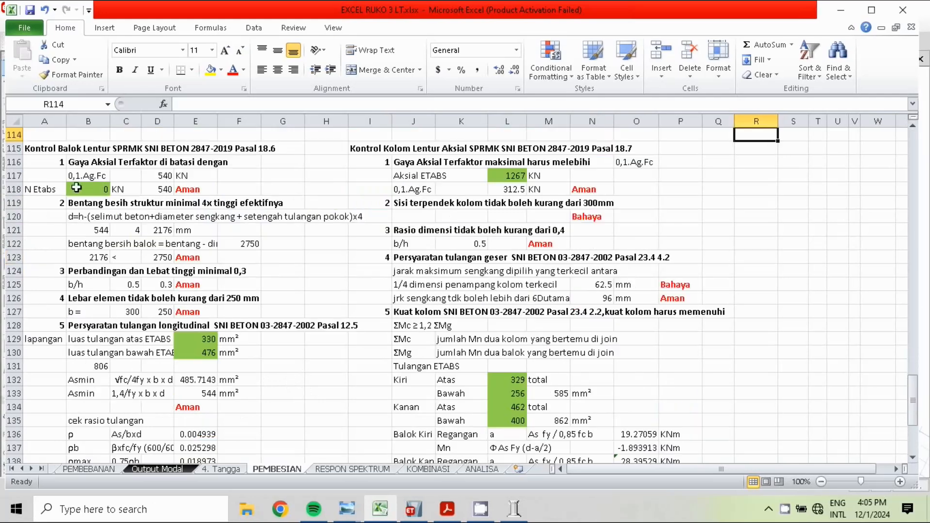
click(195, 190)
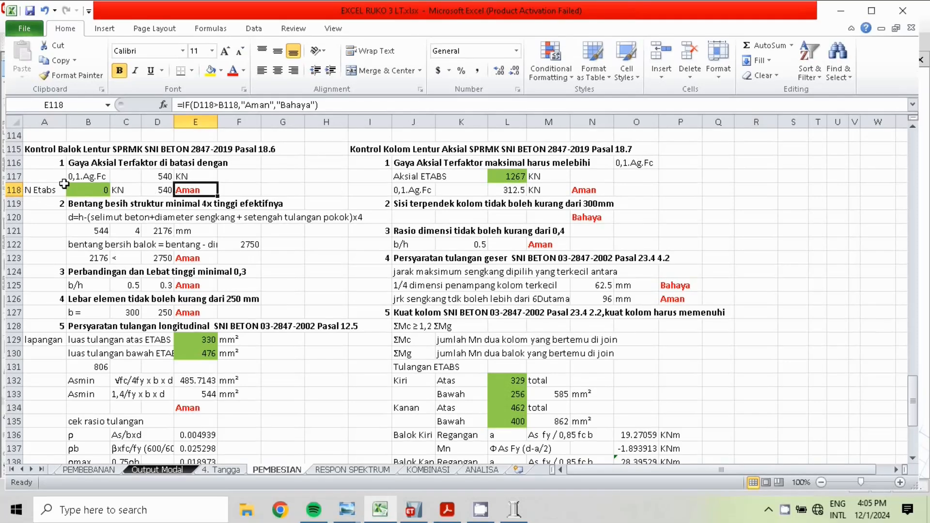
click(90, 214)
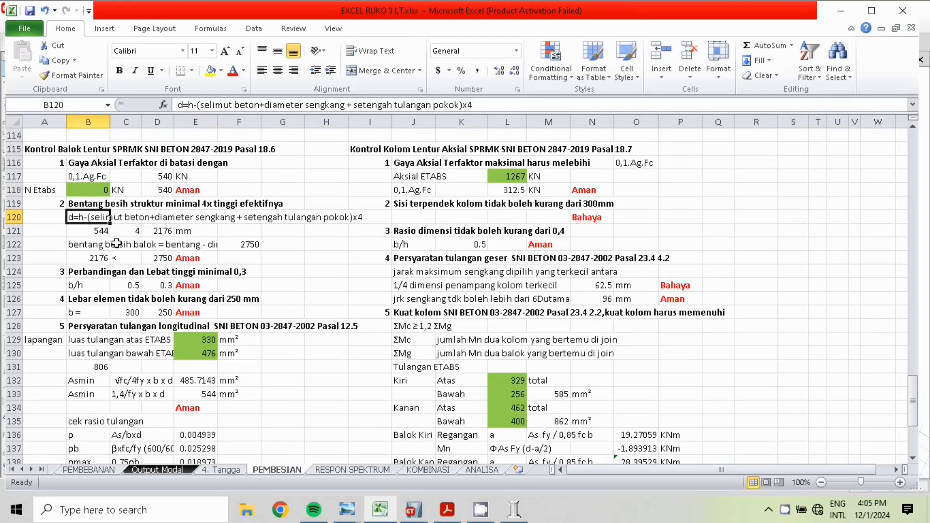
click(103, 240)
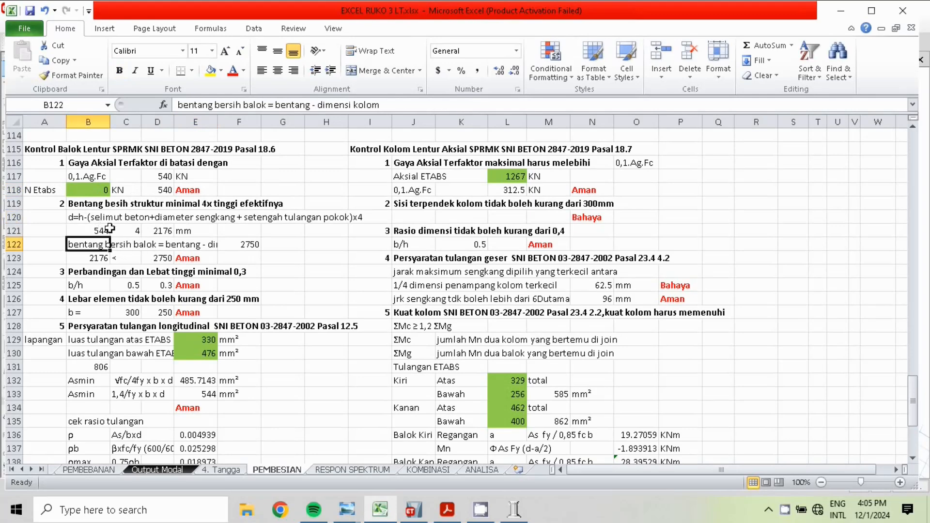
click(101, 231)
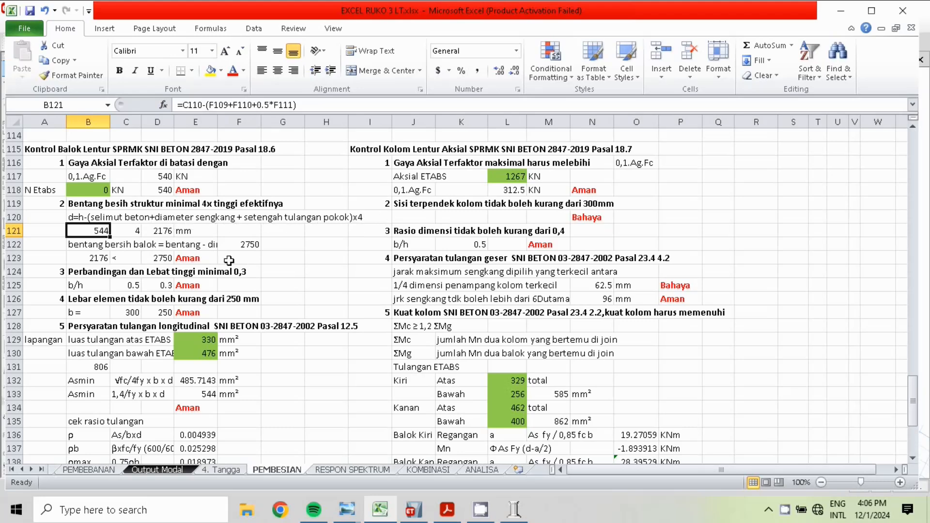
click(170, 233)
click(194, 258)
click(247, 272)
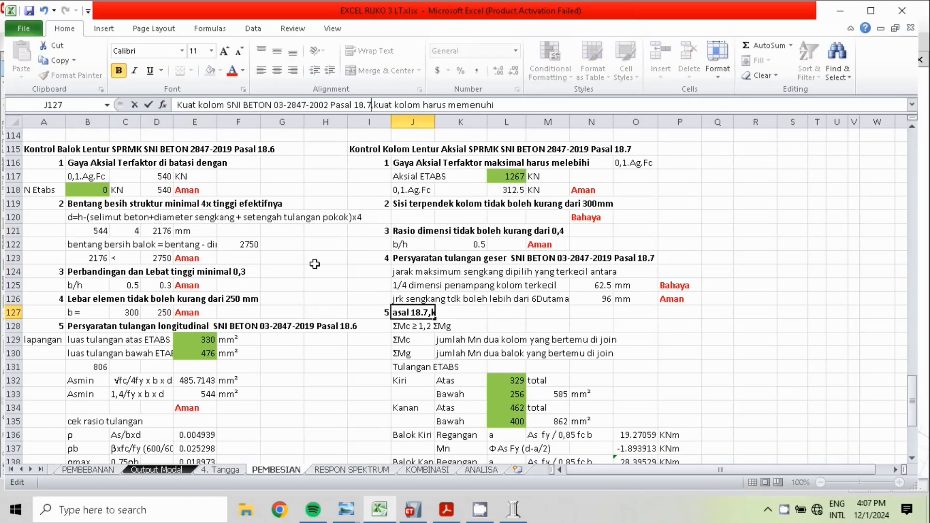
click(315, 261)
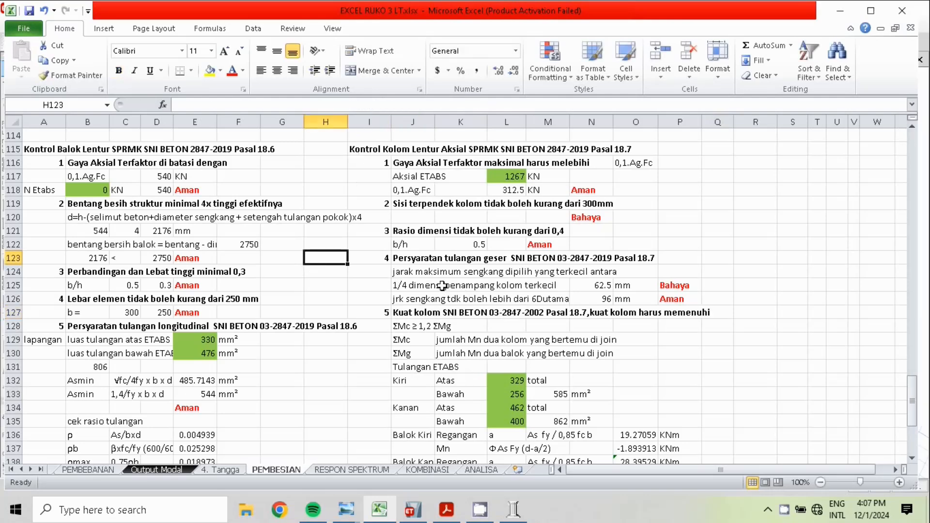
click(410, 312)
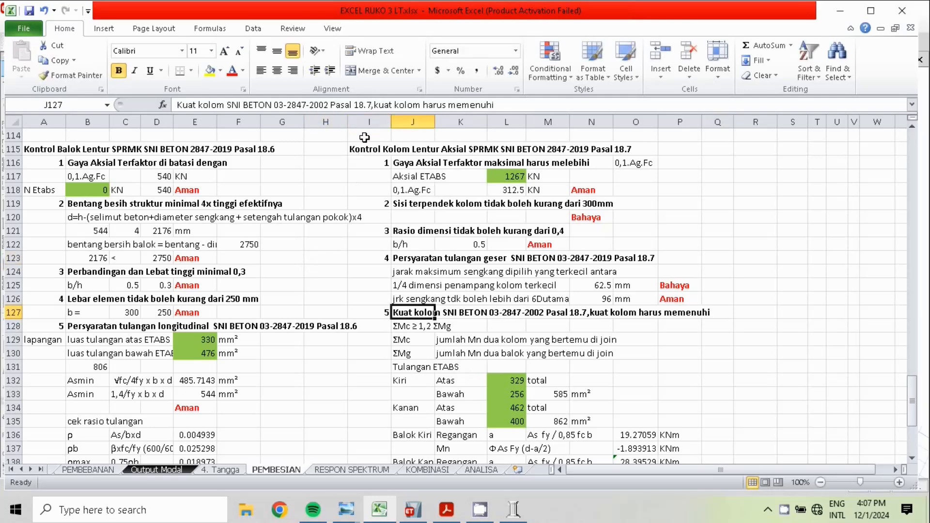
click(329, 104)
key(BackSpace)
key(BackSpace)
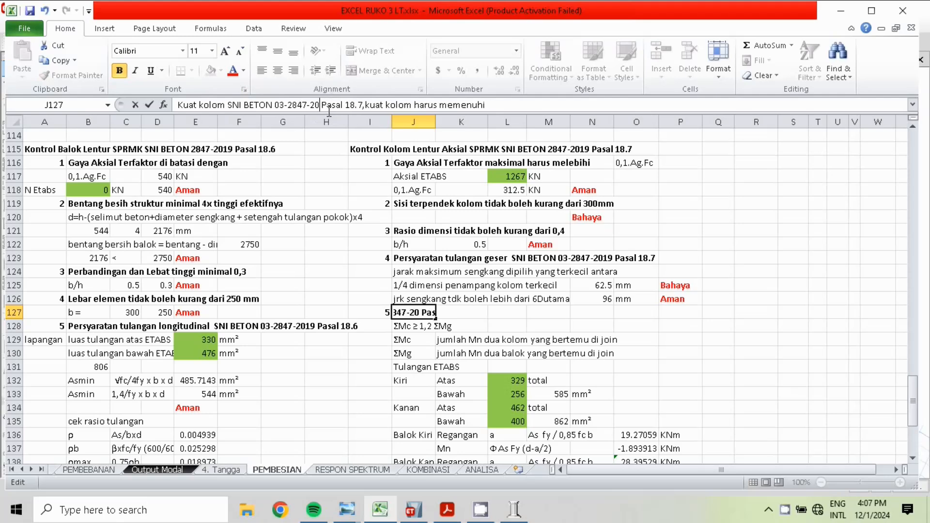
text(19)
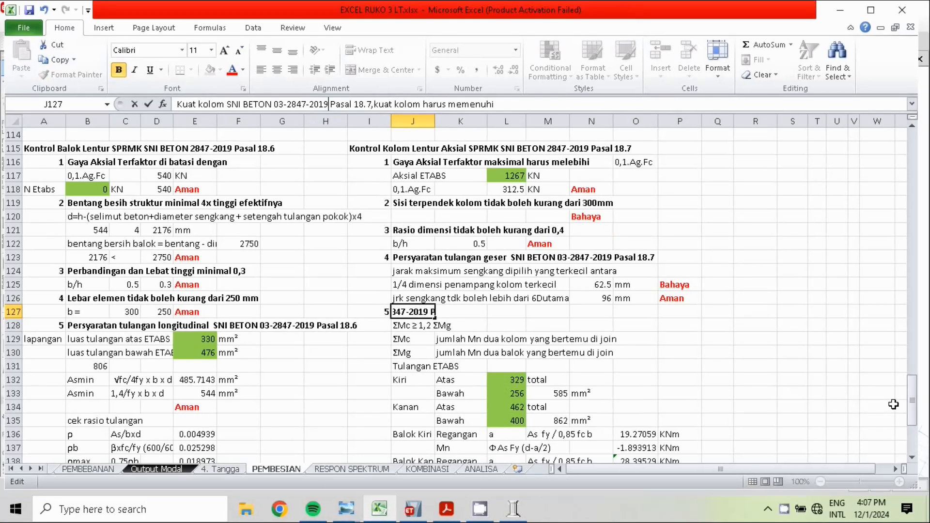
click(818, 380)
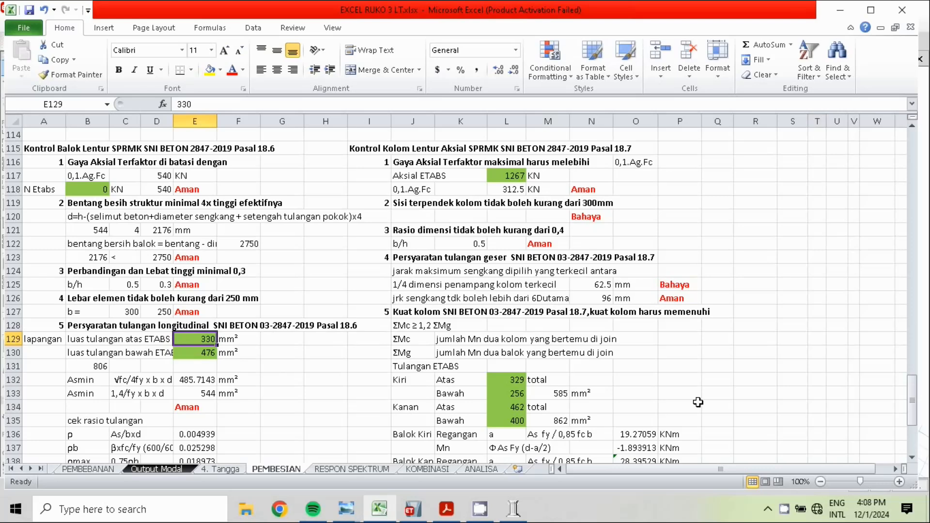
Set the beam's luas tulangan atas ETABS to 329 mm² and luas tulangan bawah ETABS to 266 mm²
drag(912, 400, 928, 443)
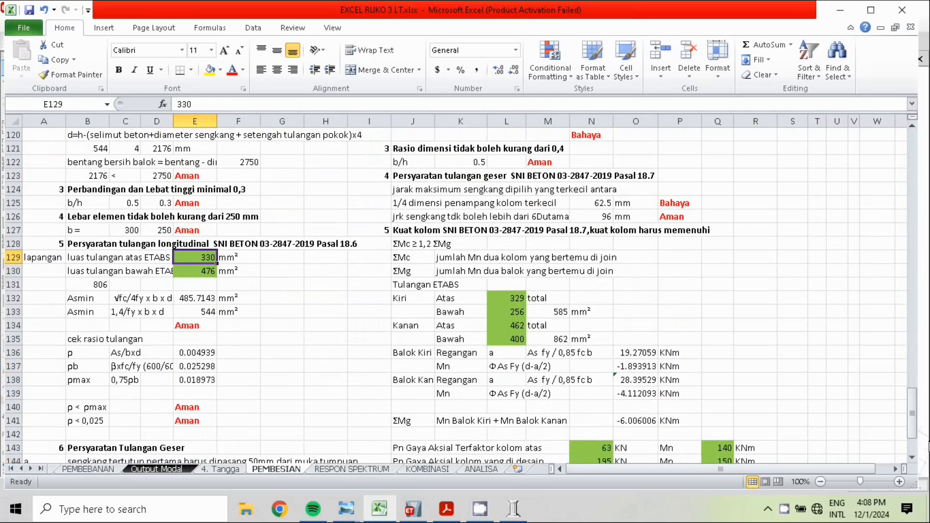
text(329)
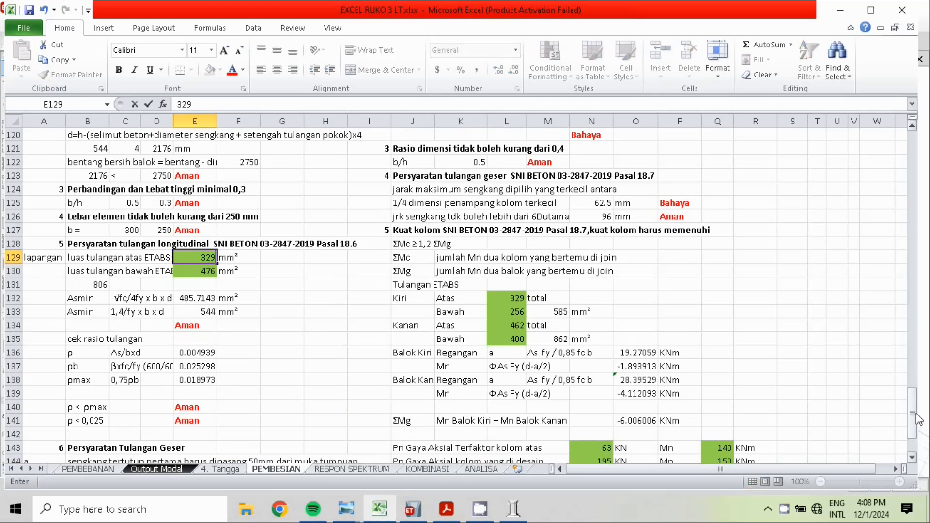
key(Return)
text(266)
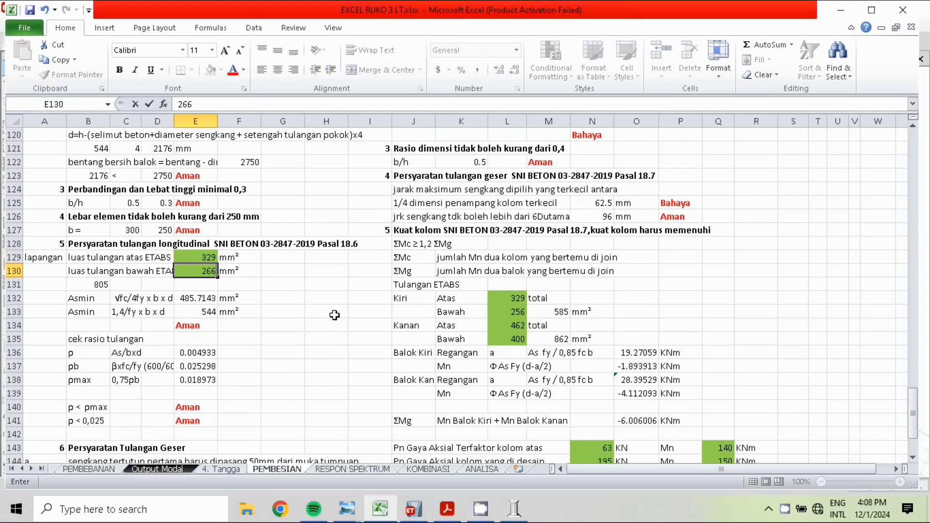
click(296, 324)
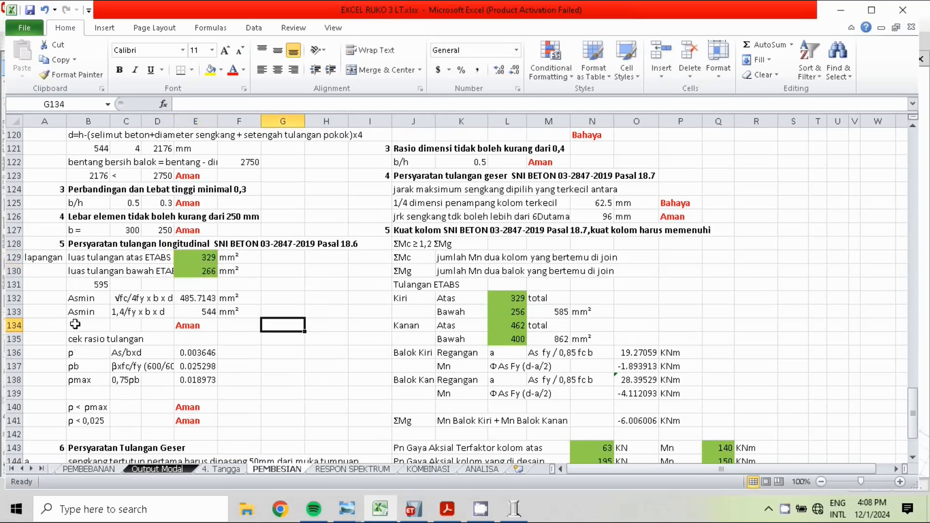
Examine the beam's Asmin formula and the 24D sengkang, 300 mm and maximum stirrup spacing limits
click(204, 299)
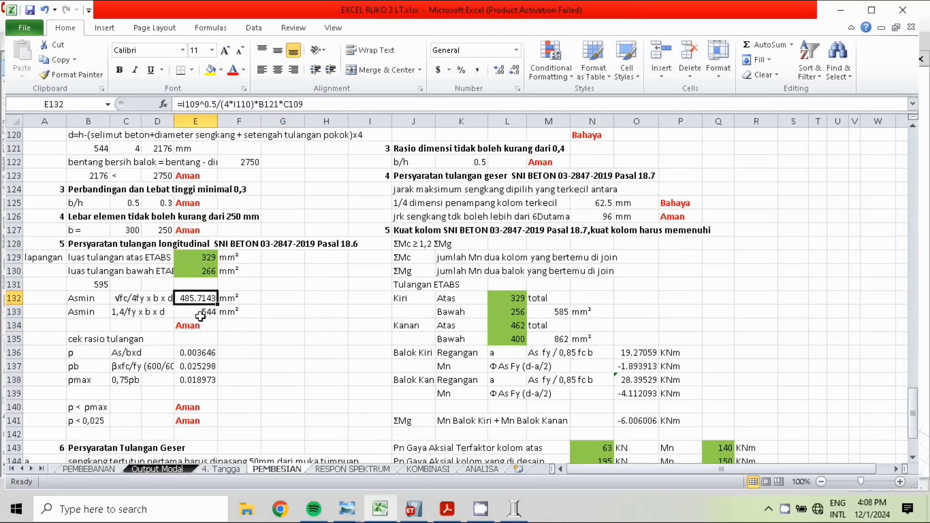
scroll(92, 364, down, 2)
click(296, 420)
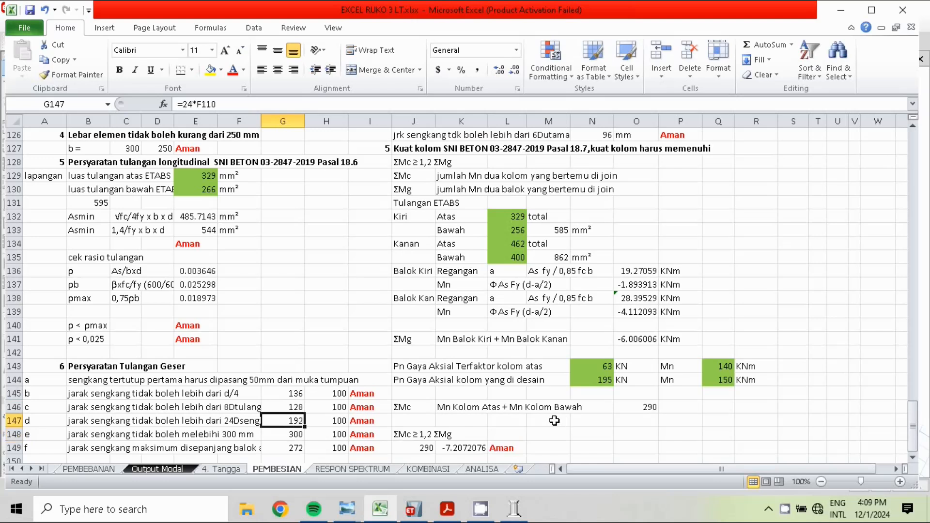
click(302, 436)
click(296, 450)
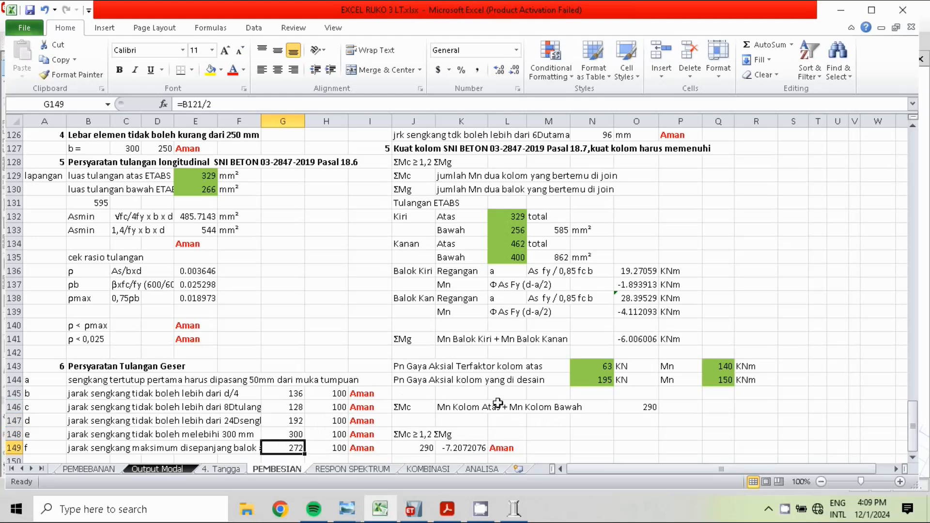
Trace the d/4 stirrup spacing limit in G145 to its source cell B121, keeping the formula as it is
click(295, 390)
double_click(291, 393)
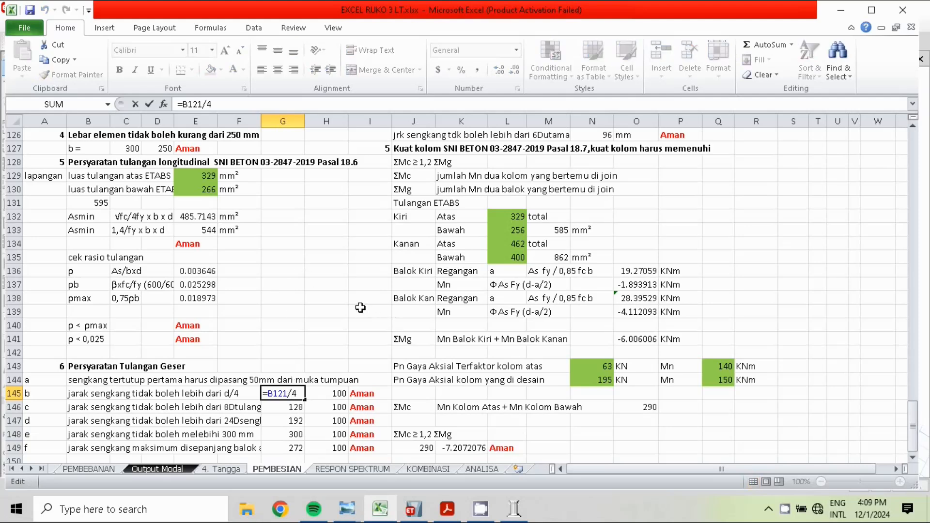
click(913, 127)
click(913, 127)
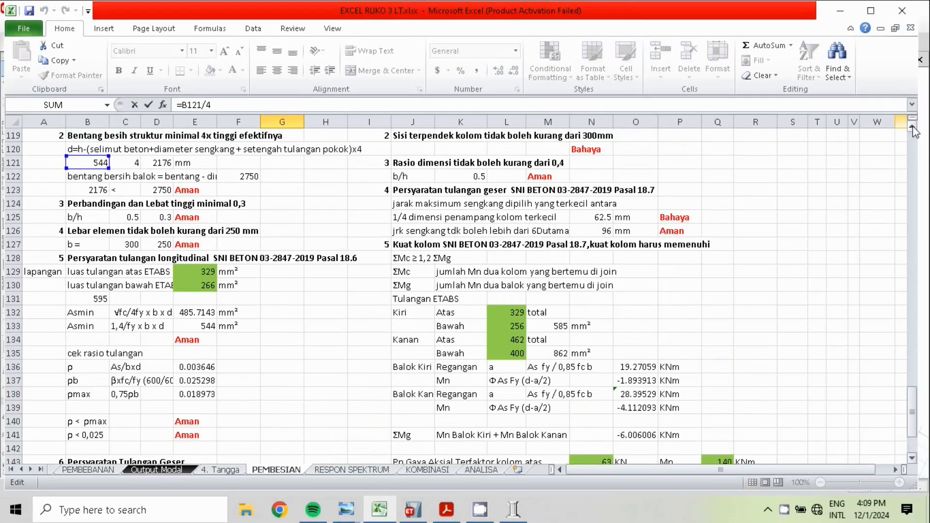
key(Return)
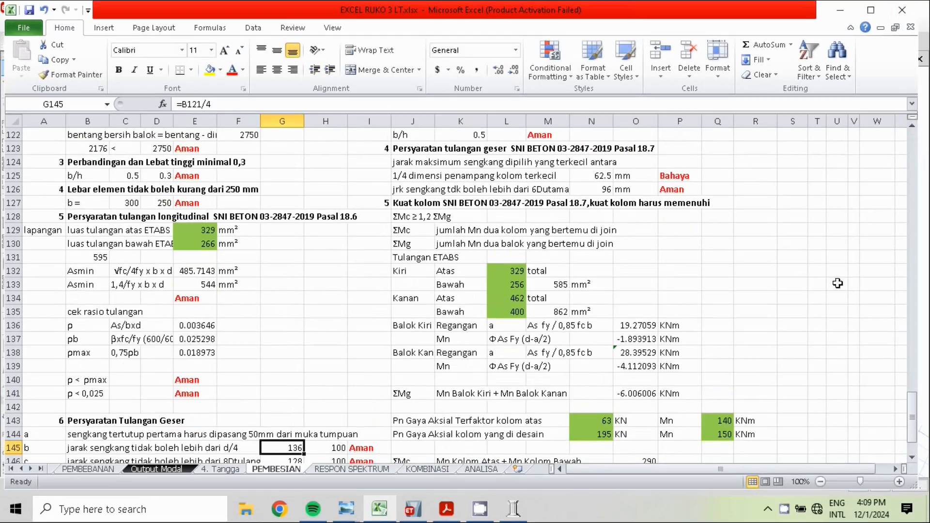
mouse_move(913, 417)
mouse_down()
mouse_move(913, 452)
mouse_move(921, 401)
mouse_move(924, 426)
mouse_up()
drag(922, 426, 923, 429)
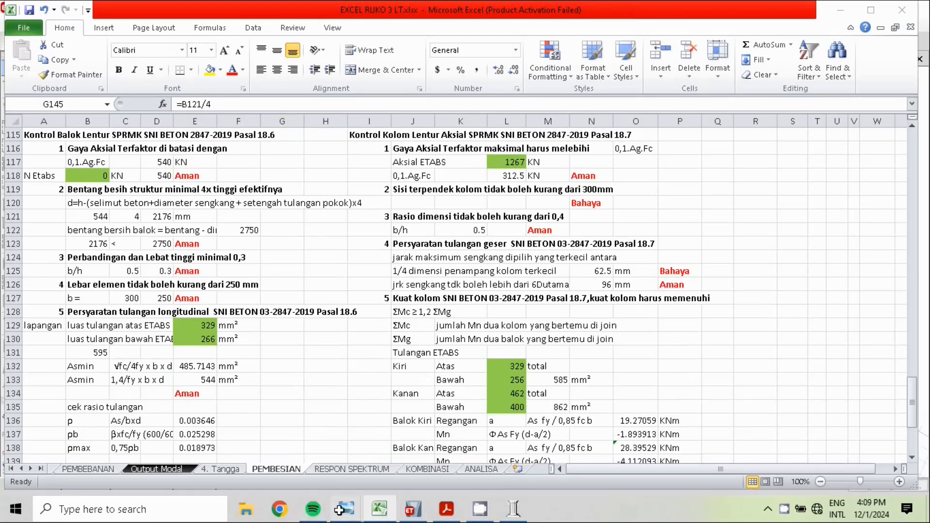
Switch to the SNI 2847-2019 PDF in Acrobat and look back from clause 18.7.6.2 to the start of clause 18.7 on columns
mouse_move(346, 509)
click(287, 457)
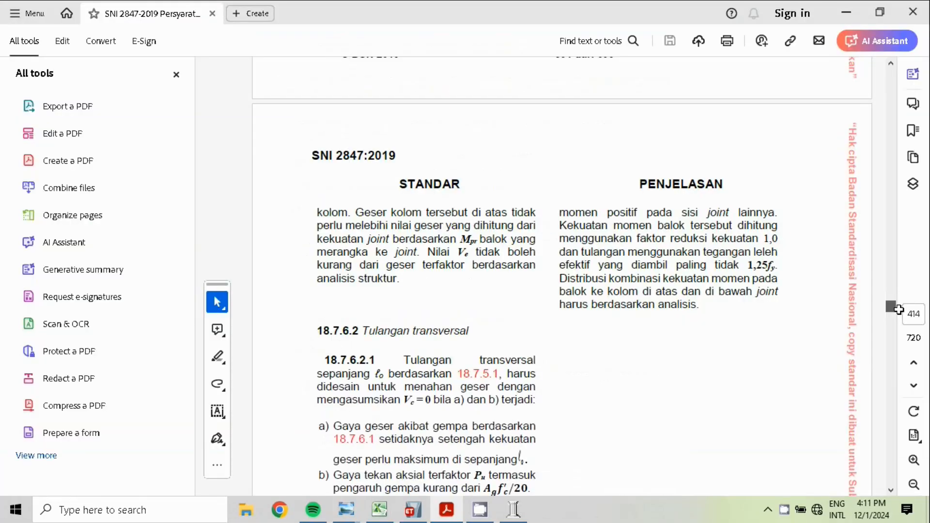
click(891, 67)
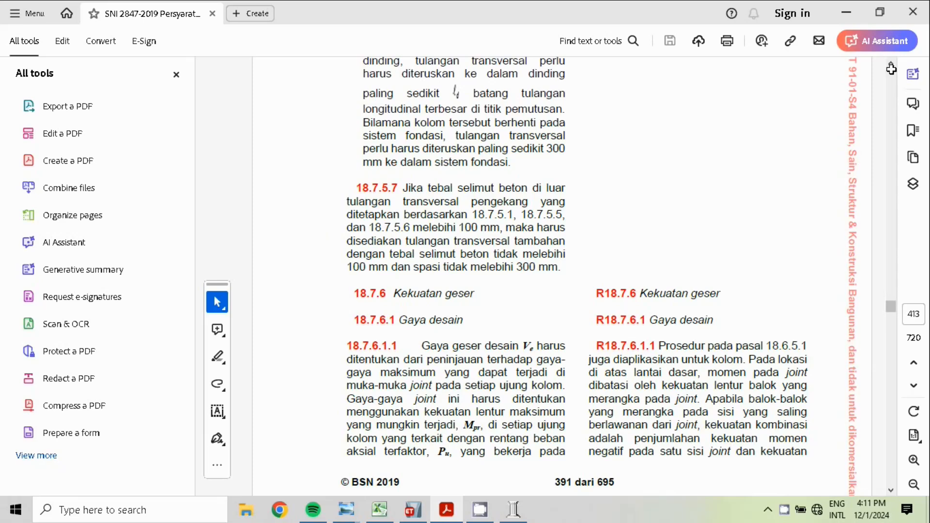
click(890, 64)
click(892, 76)
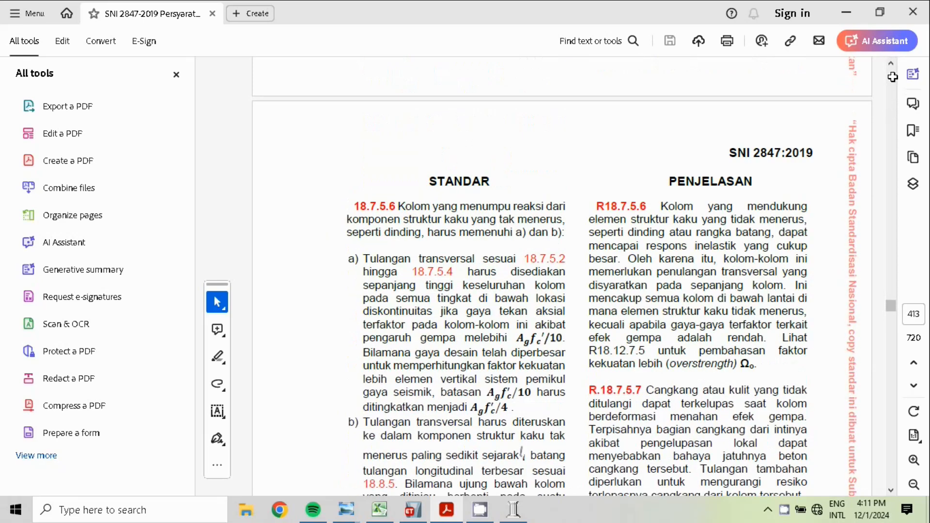
click(892, 76)
click(892, 76)
click(892, 76)
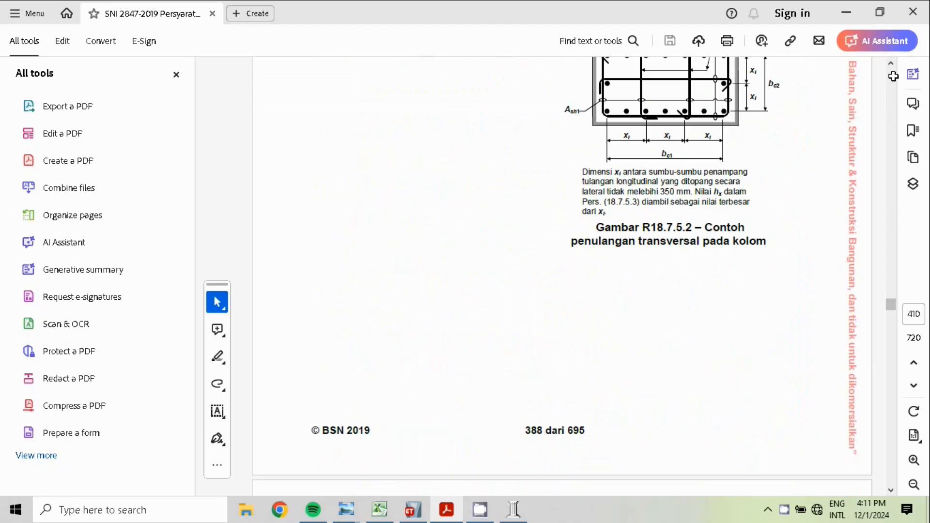
click(892, 76)
click(892, 76)
click(892, 76)
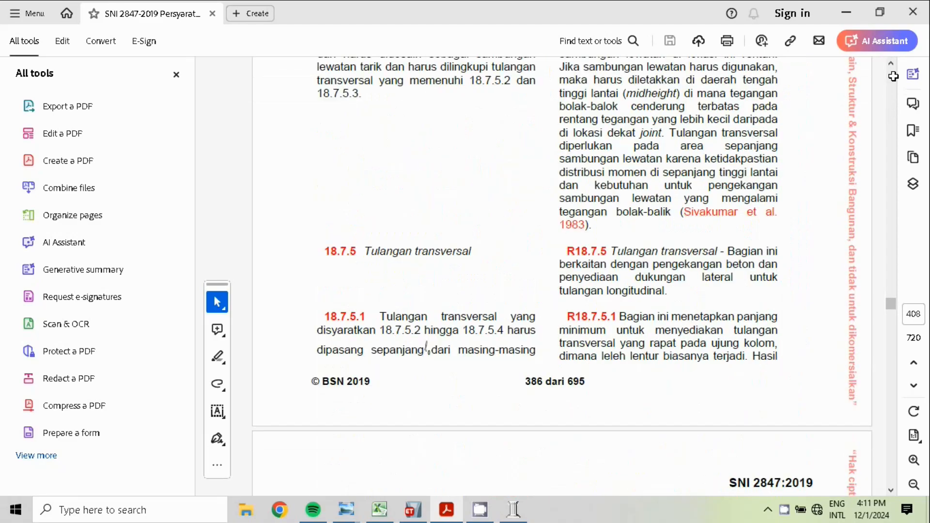
click(892, 76)
click(893, 76)
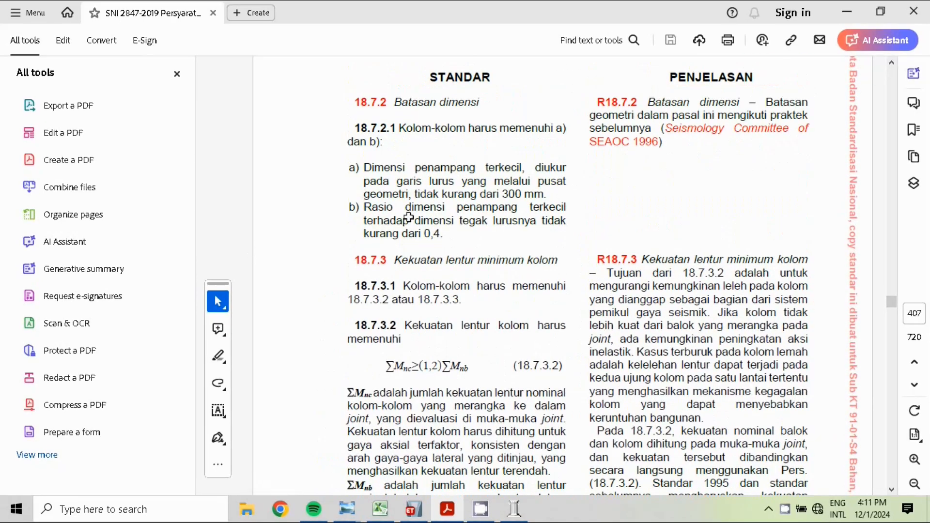
click(890, 62)
click(890, 62)
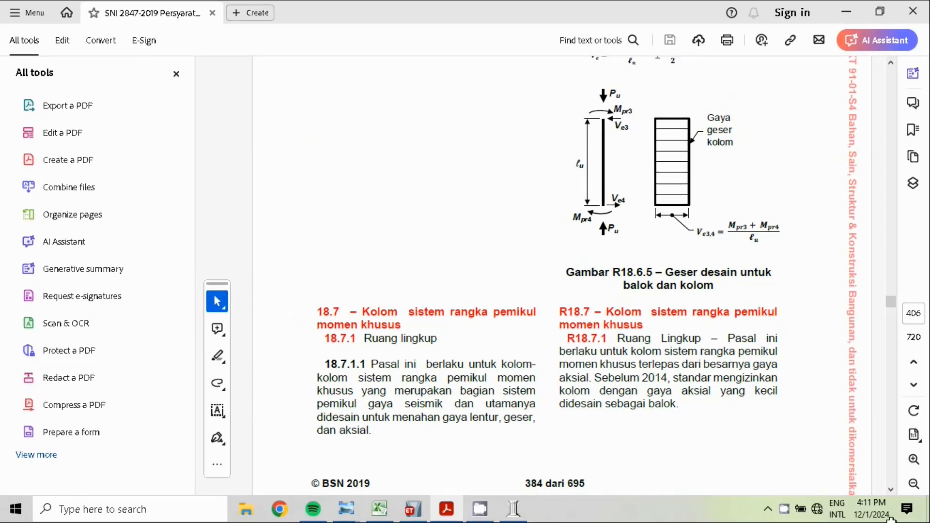
Read the column dimension limits in clause 18.7.2 of the PDF and return to the Excel sheet
click(890, 488)
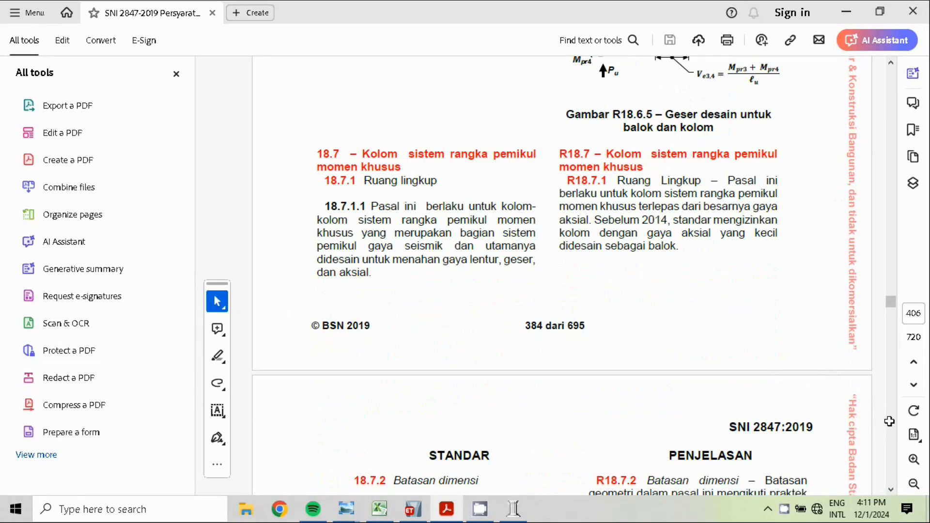
scroll(888, 492, down, 8)
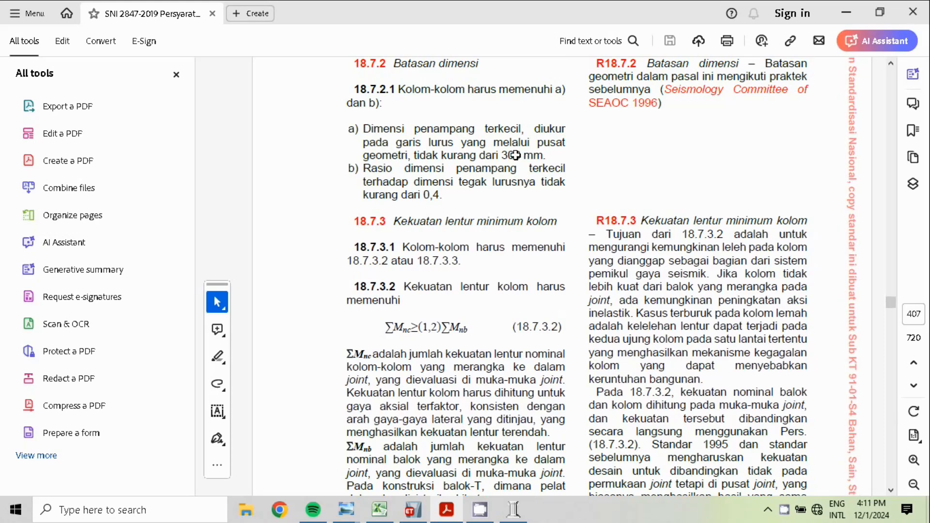
key(alt+Tab)
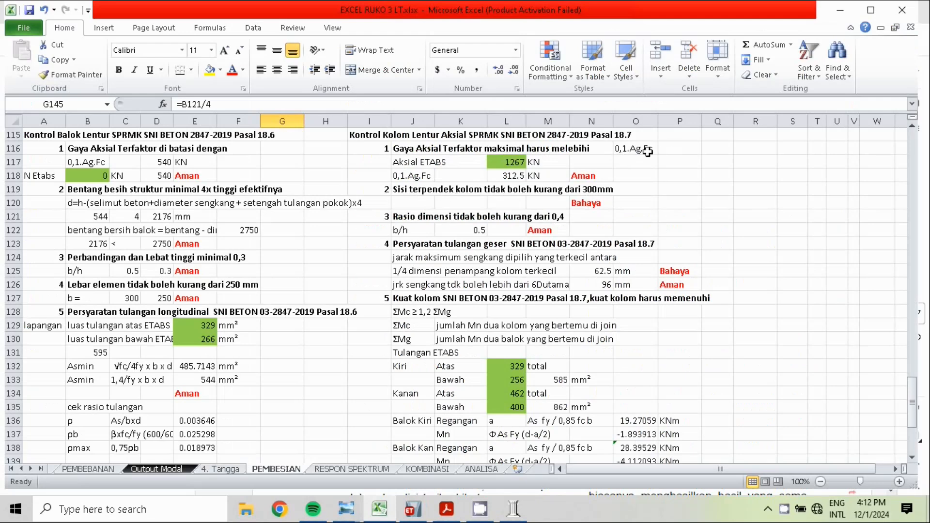
Switch to the SNI 2847-2019 PDF and look back from clause 18.7.2 past clause 18.7 to the Gambar R18.6.5 shear diagrams
click(446, 509)
click(891, 62)
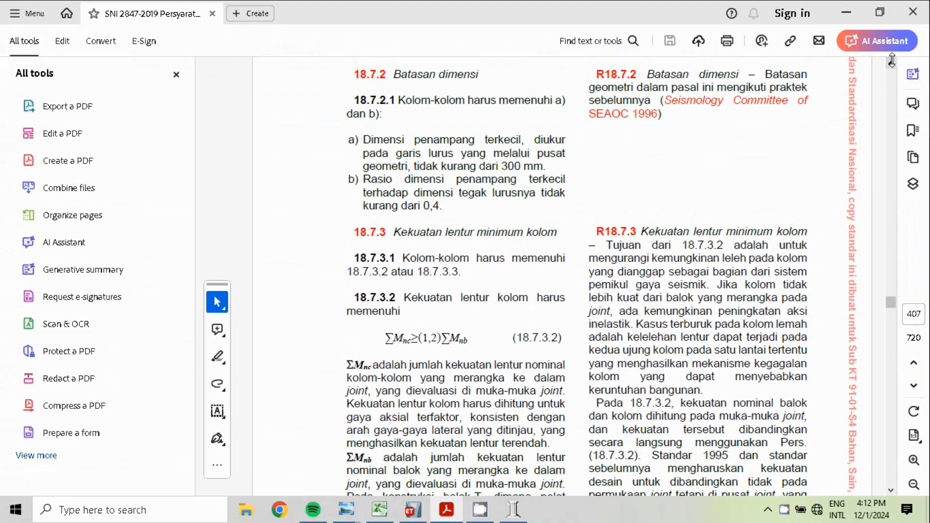
click(891, 61)
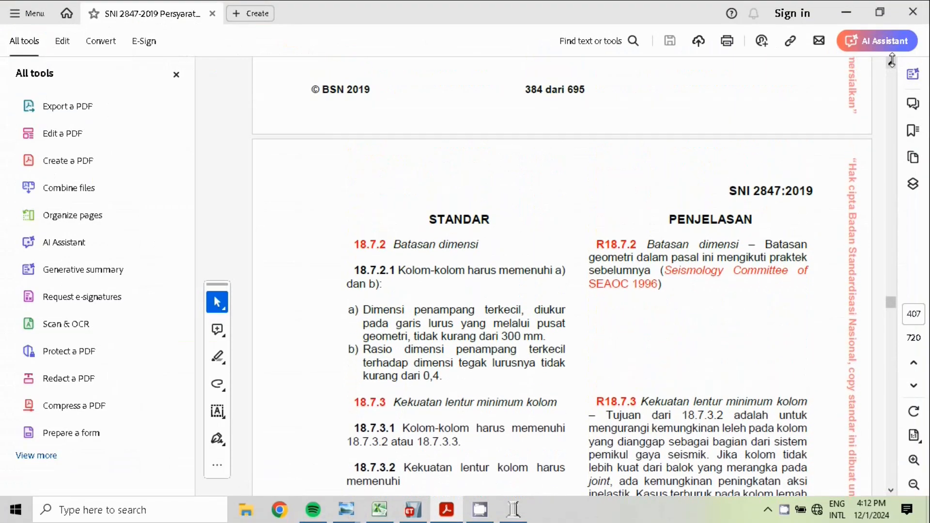
click(891, 60)
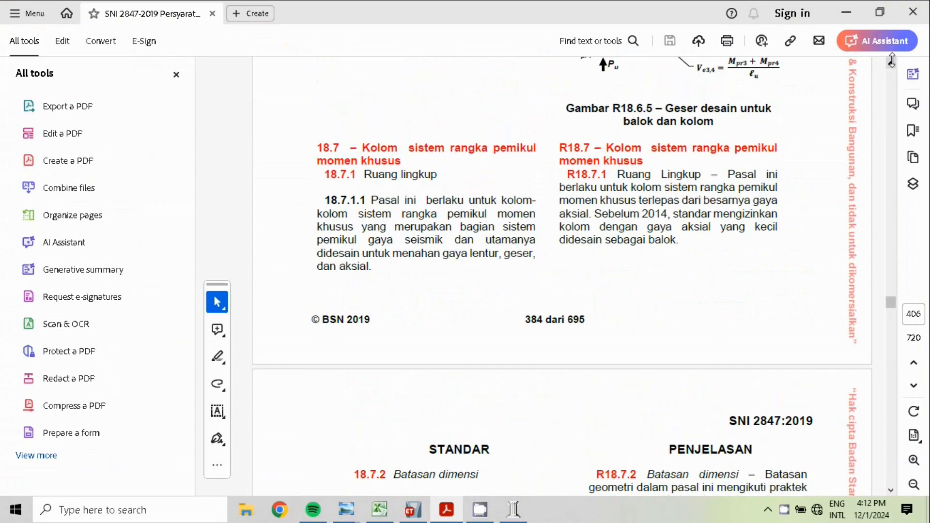
click(891, 61)
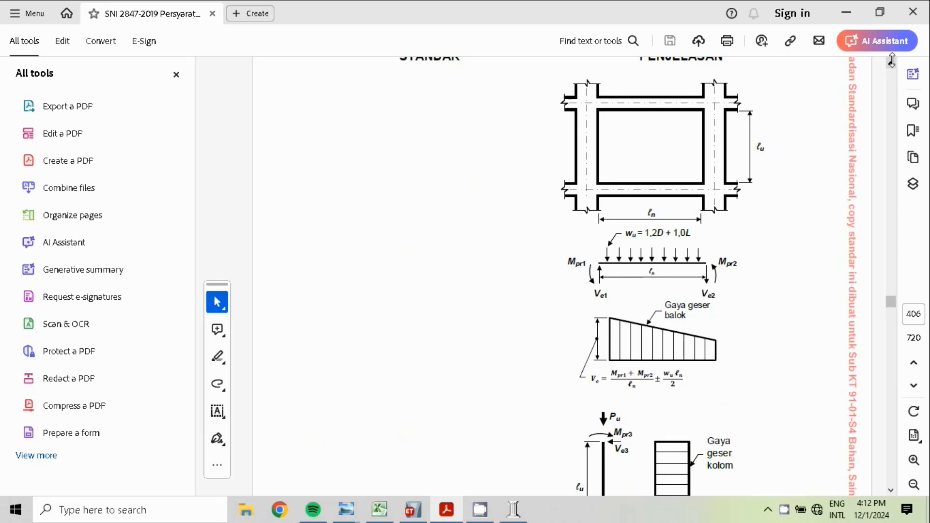
Return to the column dimension limits in clause 18.7.2, reread them and go back to the Excel column checks
click(890, 490)
click(889, 491)
click(890, 490)
click(889, 491)
click(889, 491)
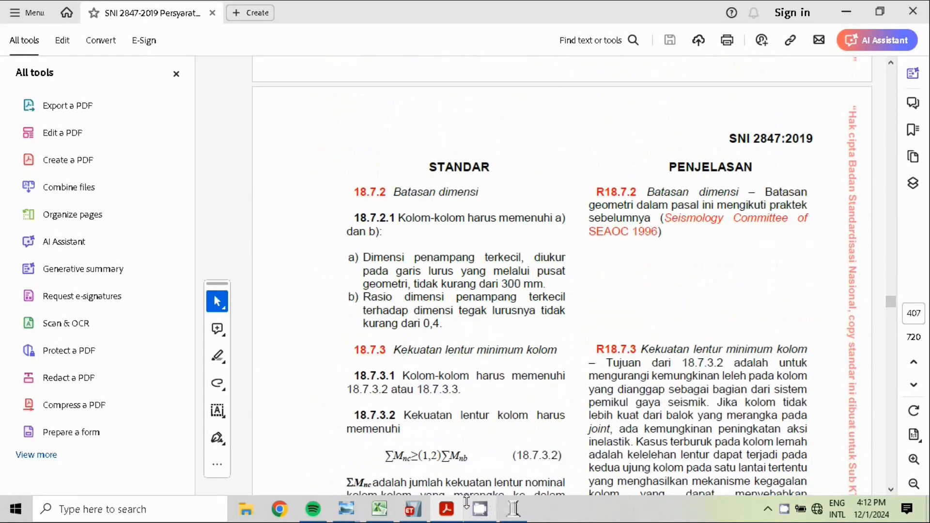
click(372, 511)
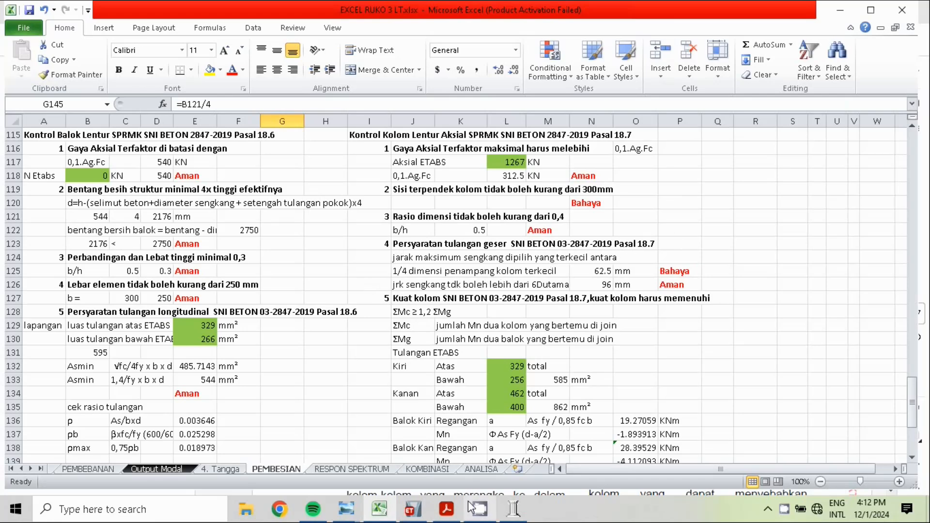
click(446, 509)
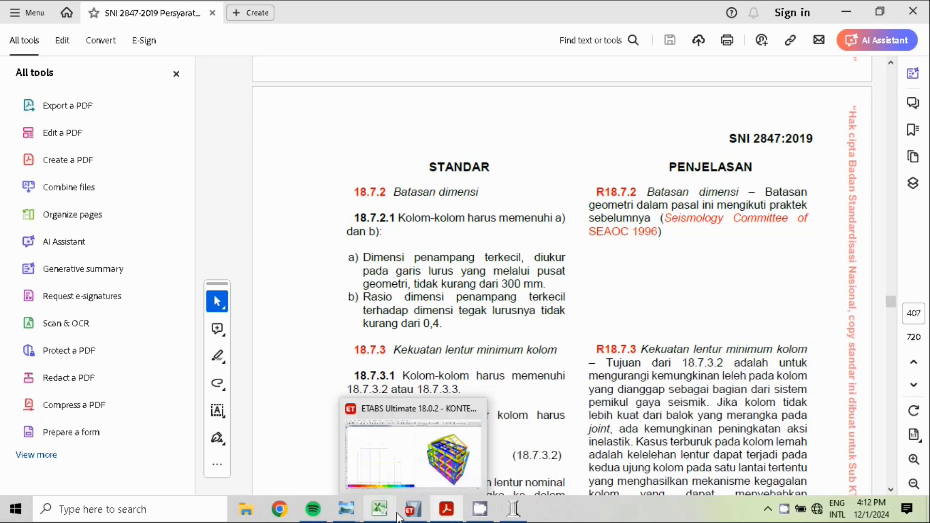
click(379, 509)
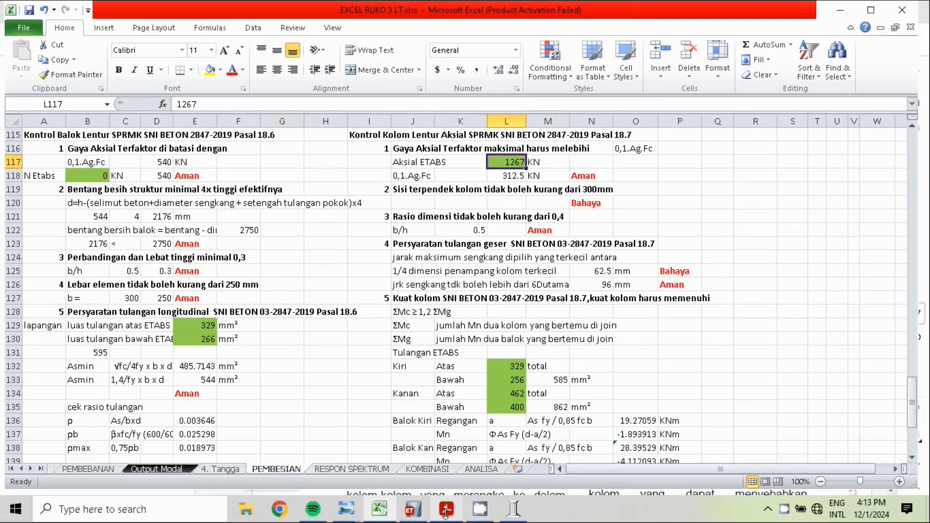
Switch to ETABS, display the Dead case axial force diagram on Elevation A and open the detailed diagram for column C67
click(413, 509)
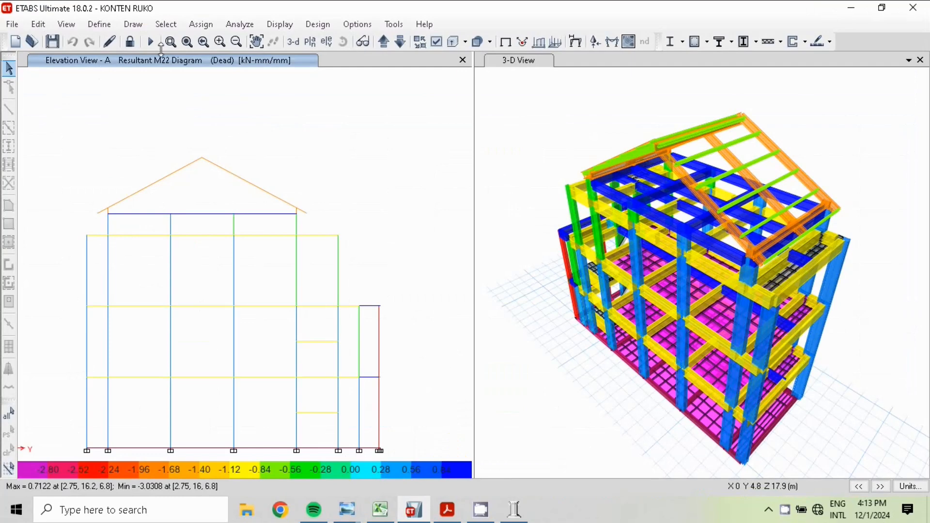
click(310, 24)
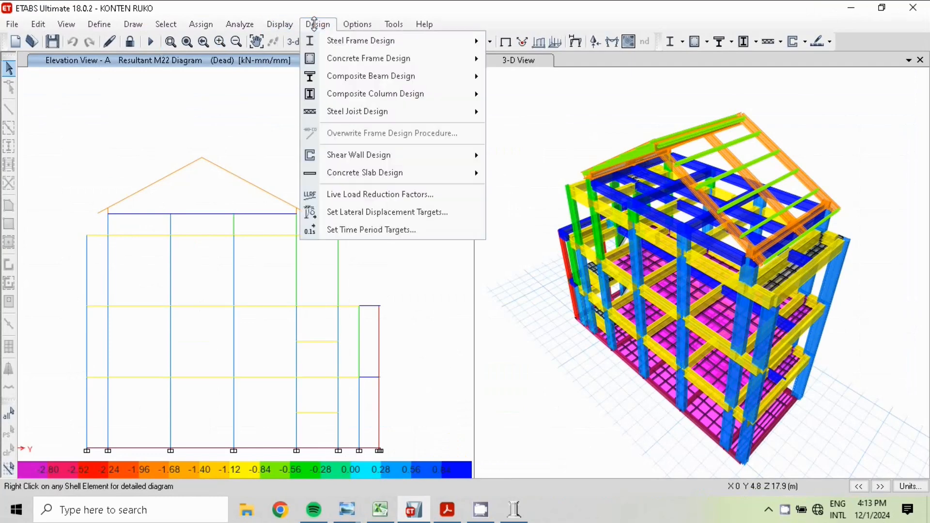
click(327, 22)
click(327, 22)
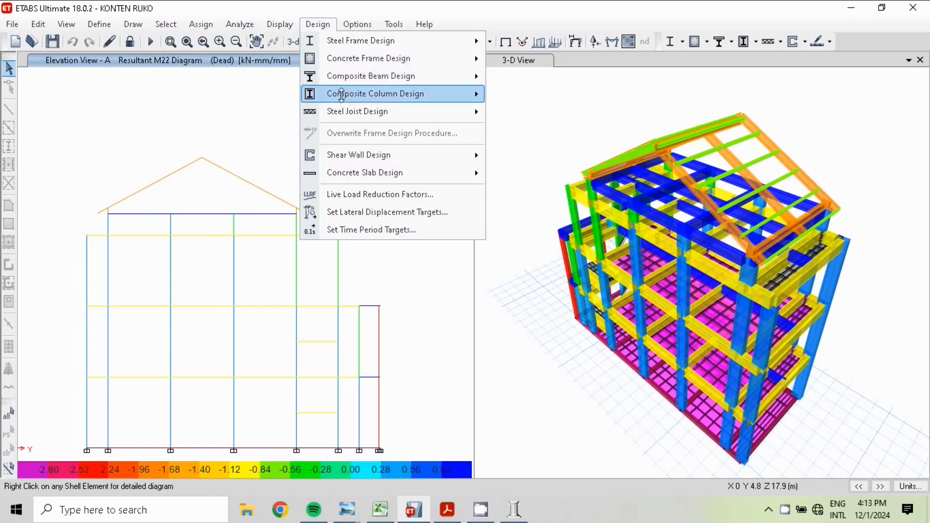
mouse_move(344, 61)
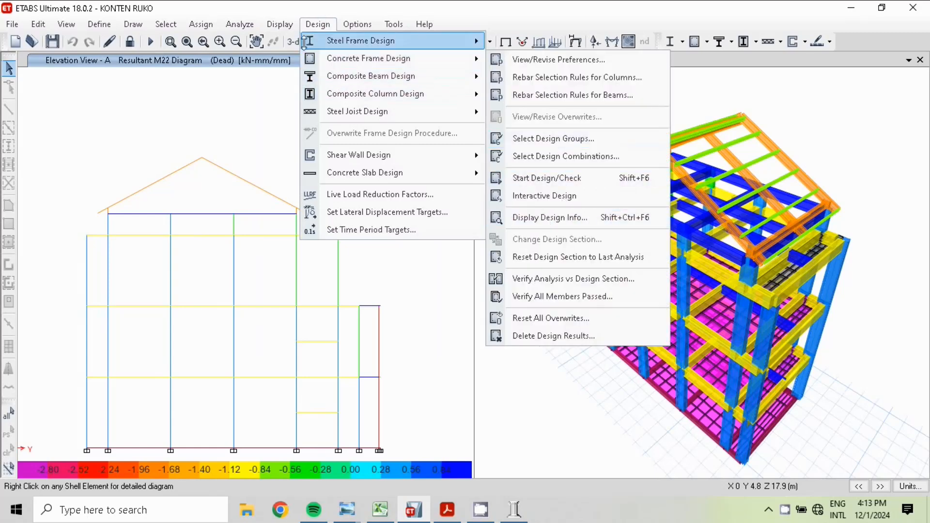
click(274, 25)
click(273, 23)
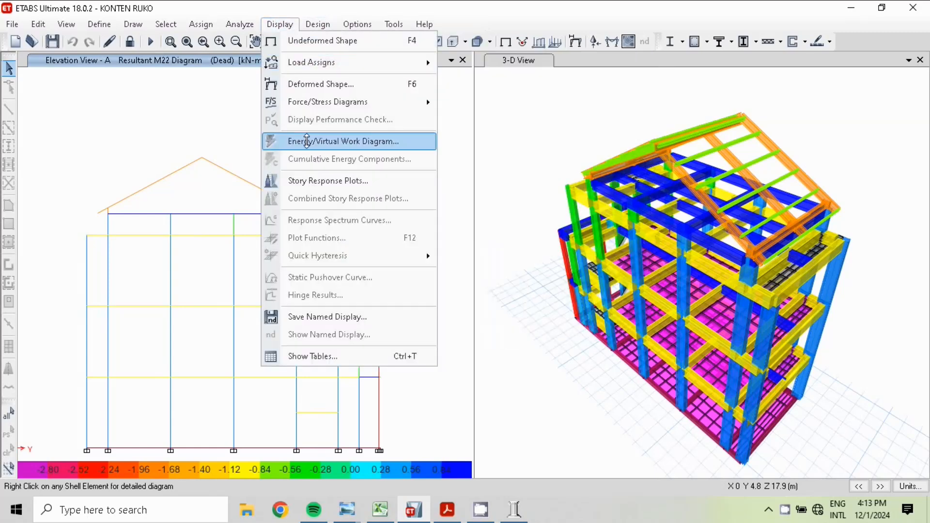
mouse_move(367, 102)
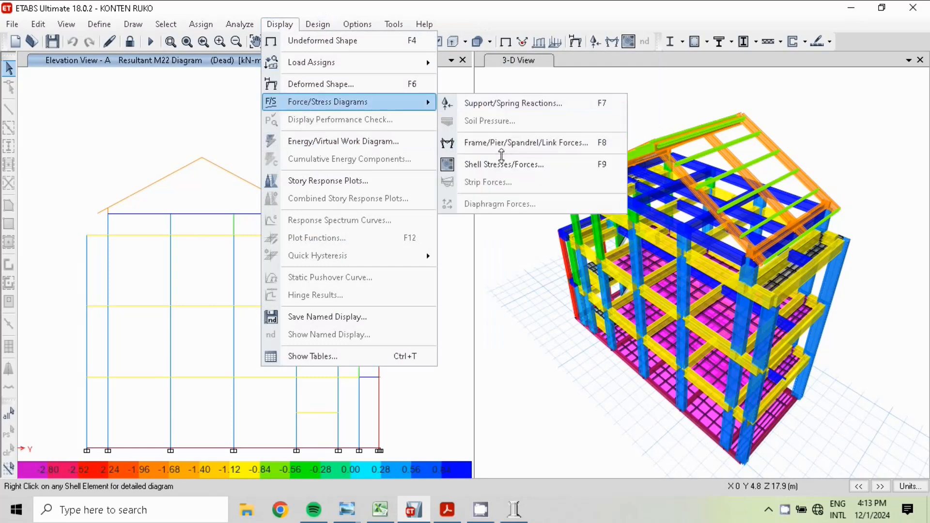
click(485, 142)
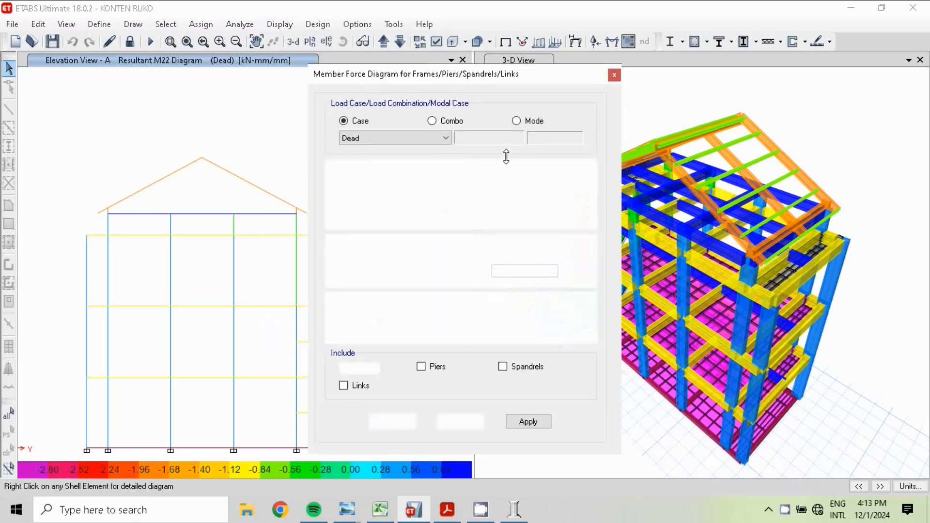
click(392, 425)
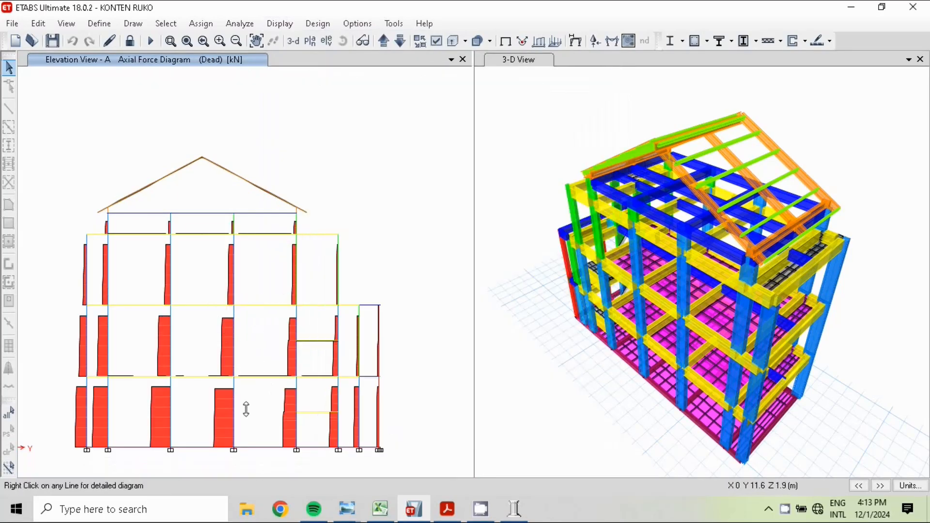
right_click(233, 327)
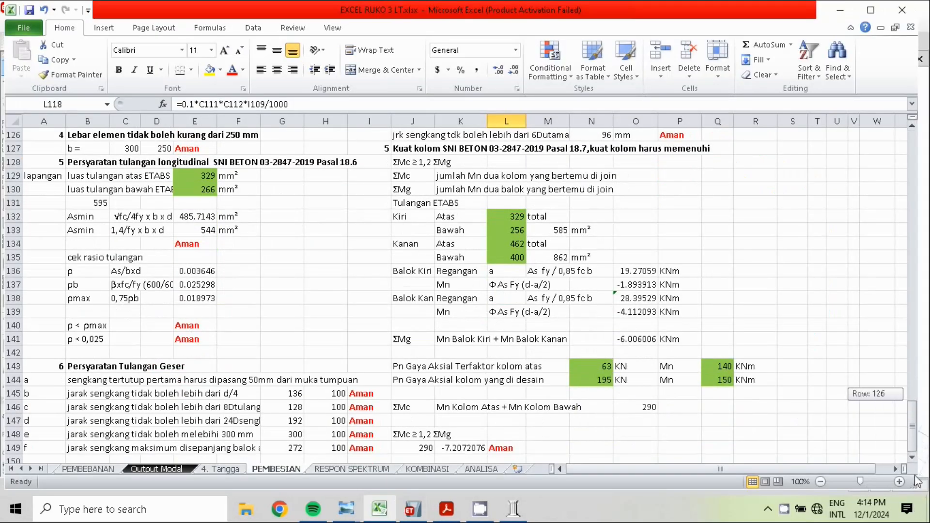
Trace the column's 0,1.Ag.Fc formula in L118 to its source cells, keeping the formula as it is
drag(906, 423, 911, 383)
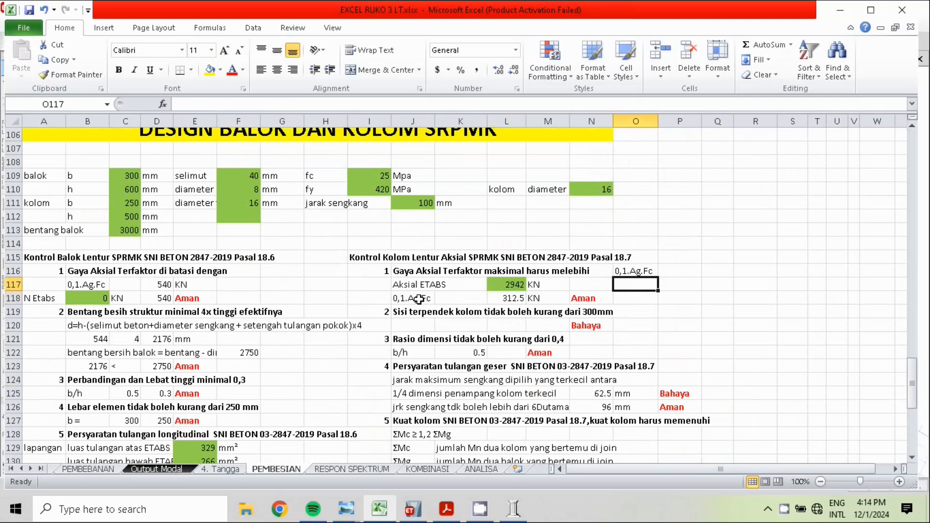
double_click(513, 297)
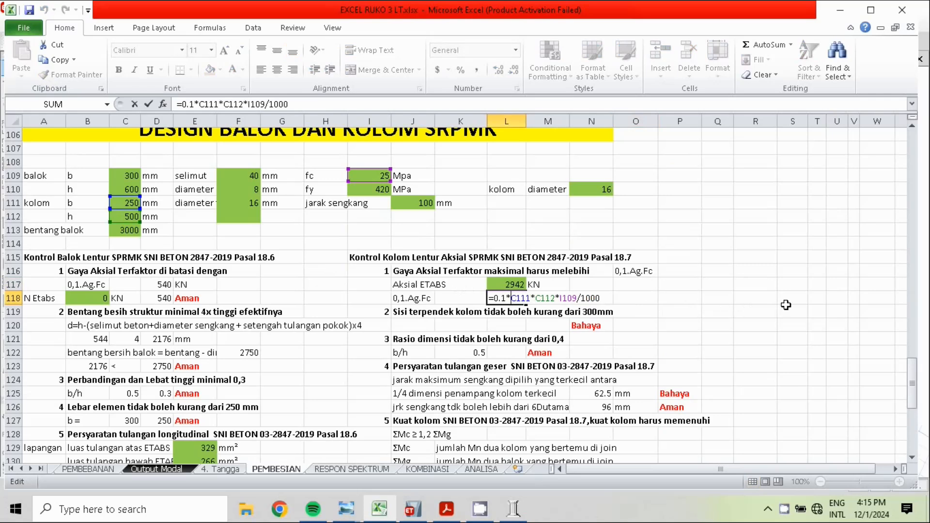
key(ctrl+Return)
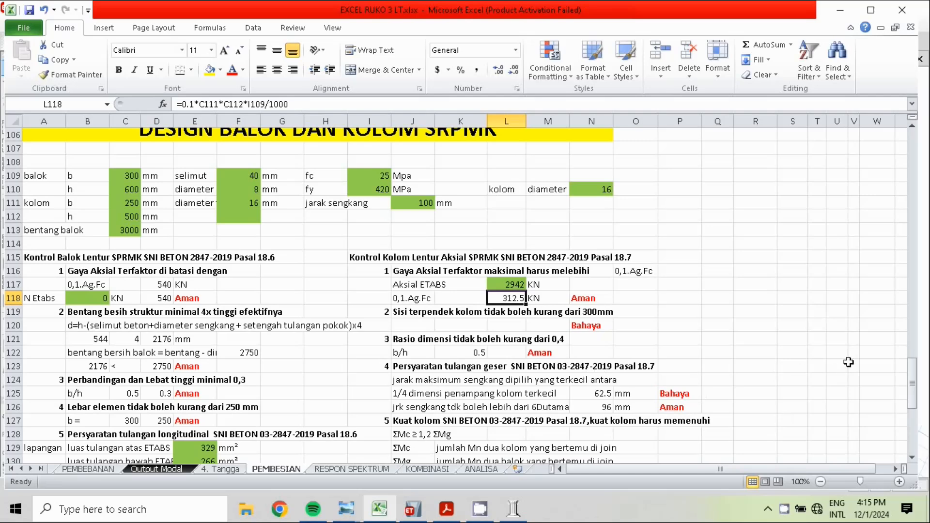
Examine the formulas behind the column's 300 mm shortest side check in N120 and the 1/4 dimension stirrup spacing check in P125
drag(914, 388, 915, 412)
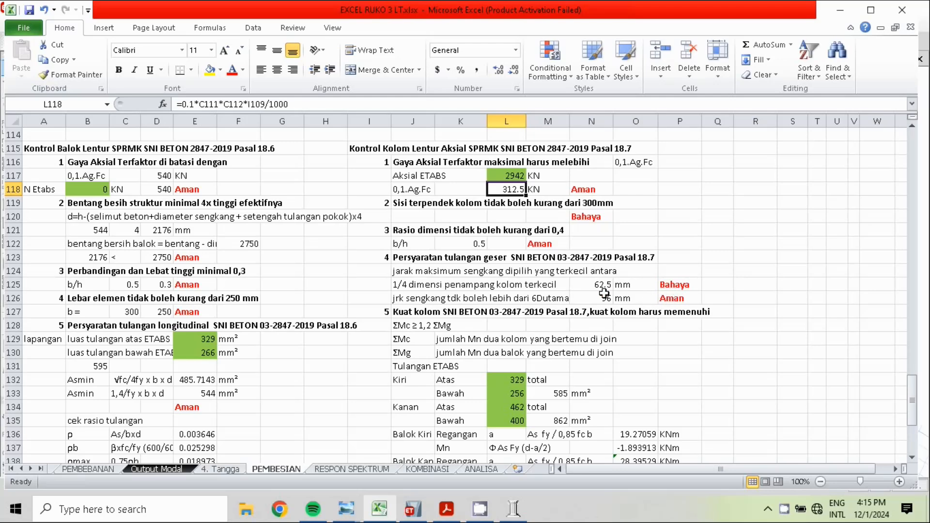
click(591, 217)
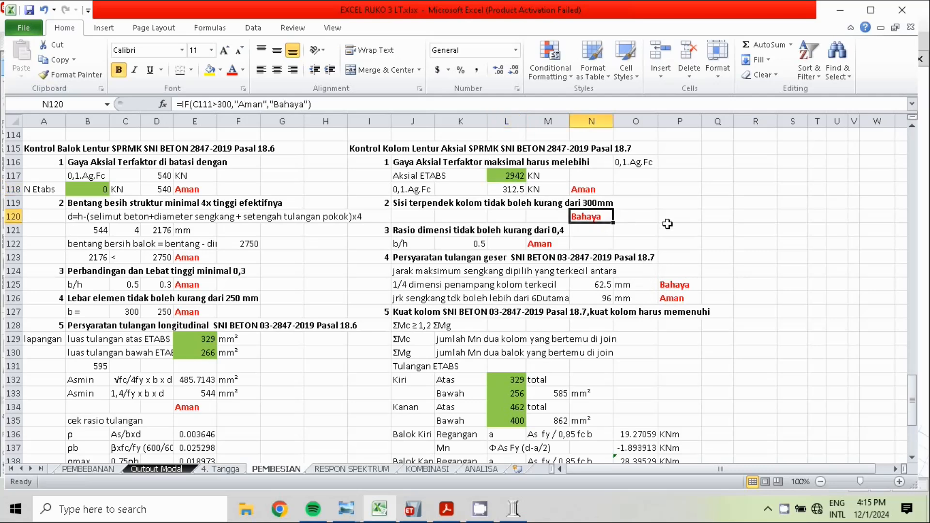
click(679, 289)
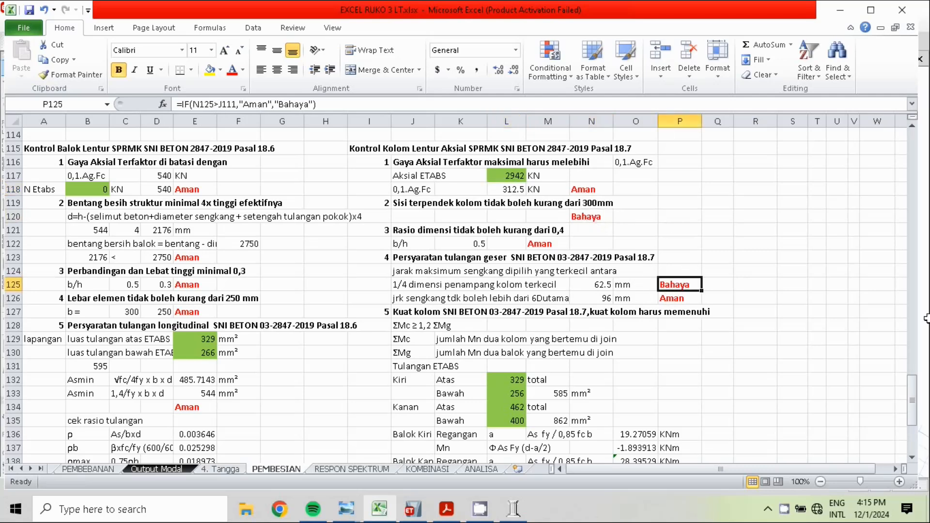
click(594, 215)
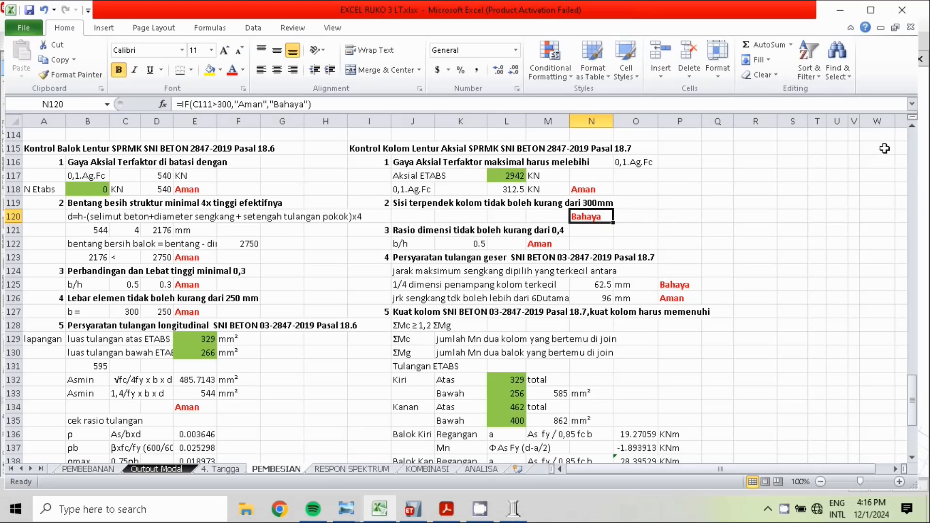
Set the column width b in C111 to 320 mm
click(911, 126)
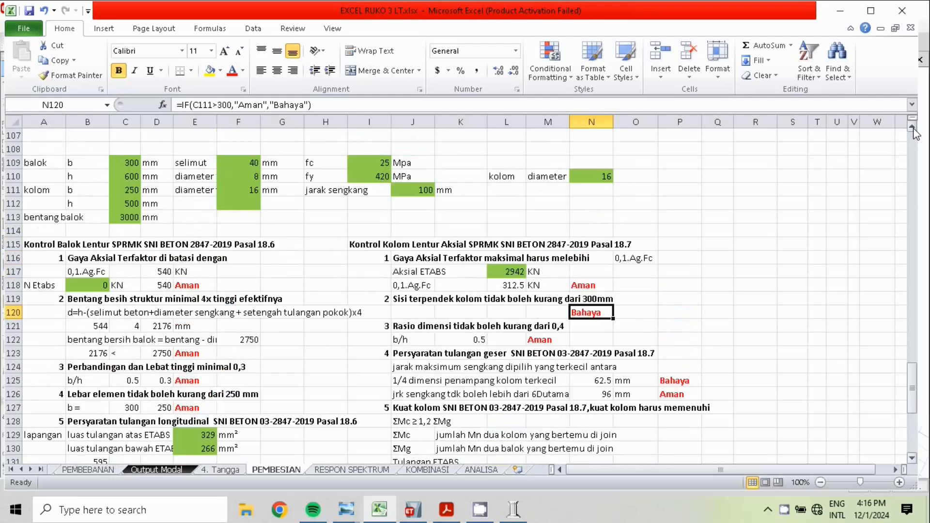
click(912, 127)
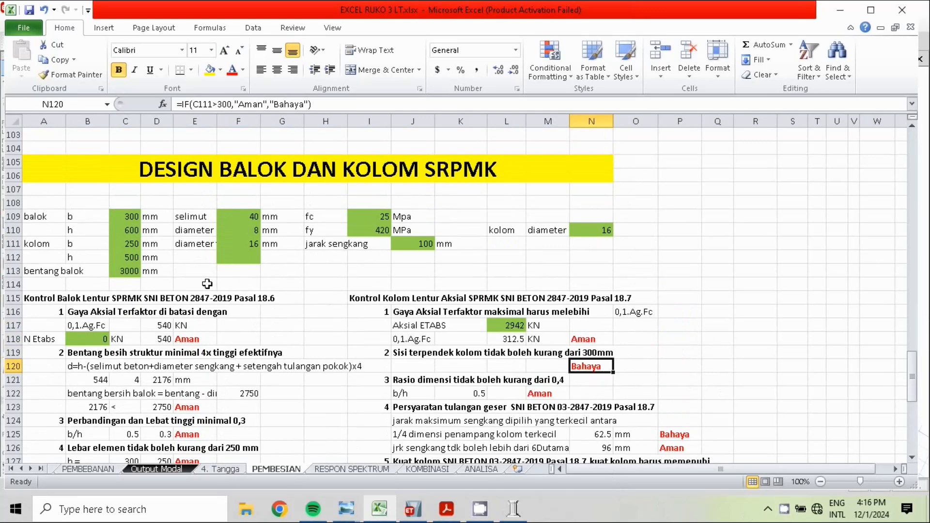
click(129, 243)
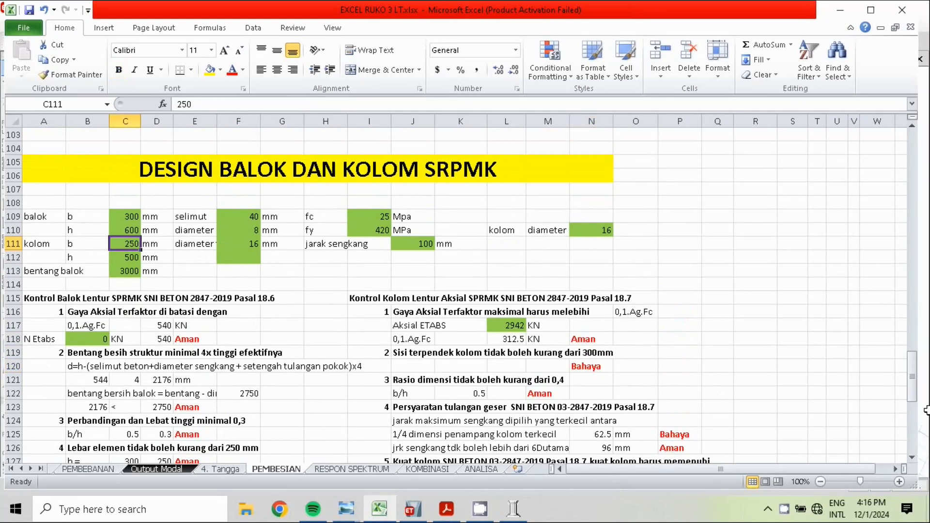
text(32)
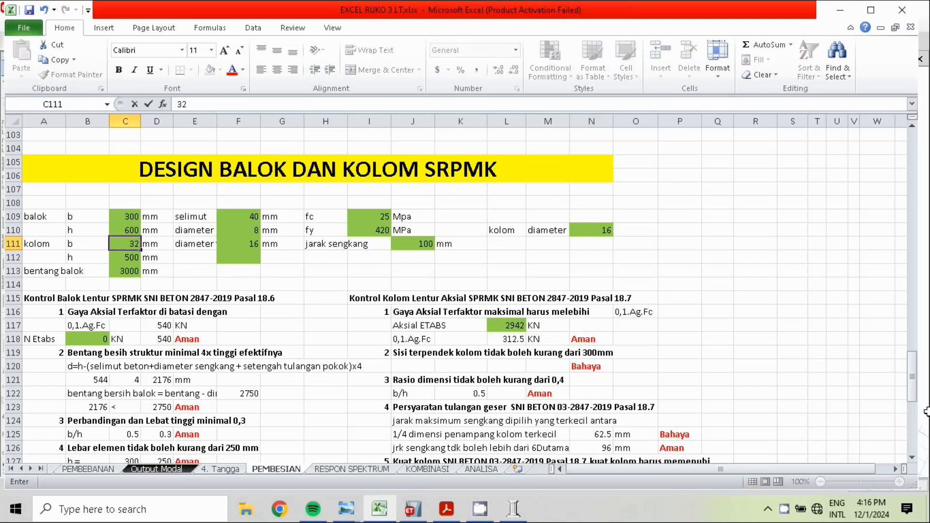
text(0)
click(764, 377)
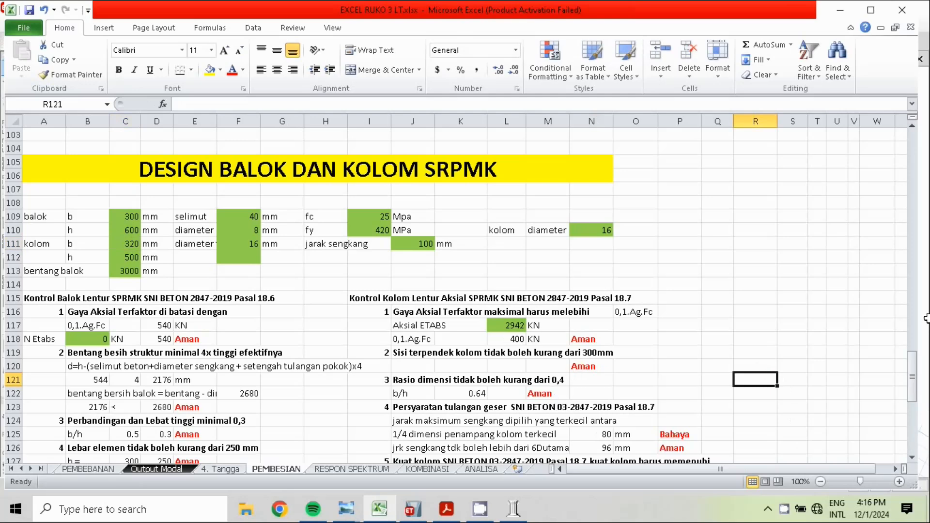
Check the 1/4 column dimension formula in N125 and try a stirrup spacing of 80 mm in J111
drag(906, 391, 916, 415)
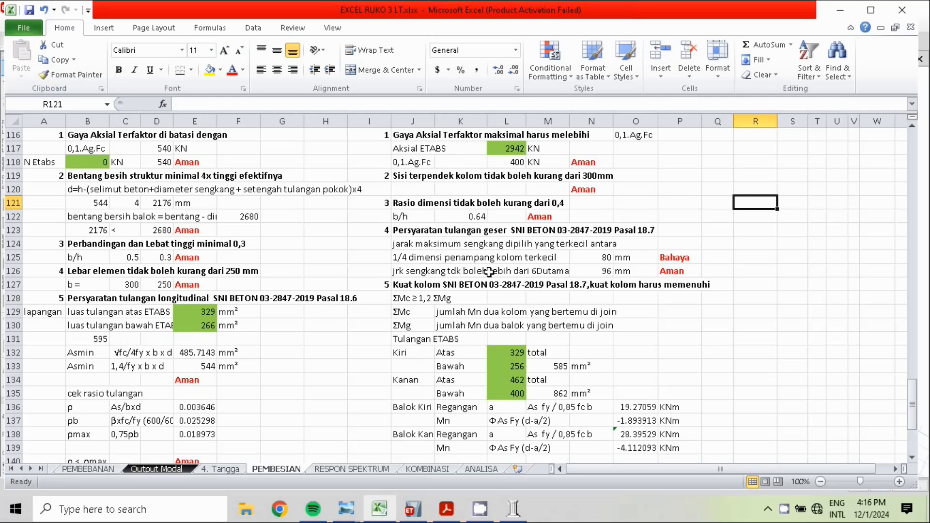
click(608, 261)
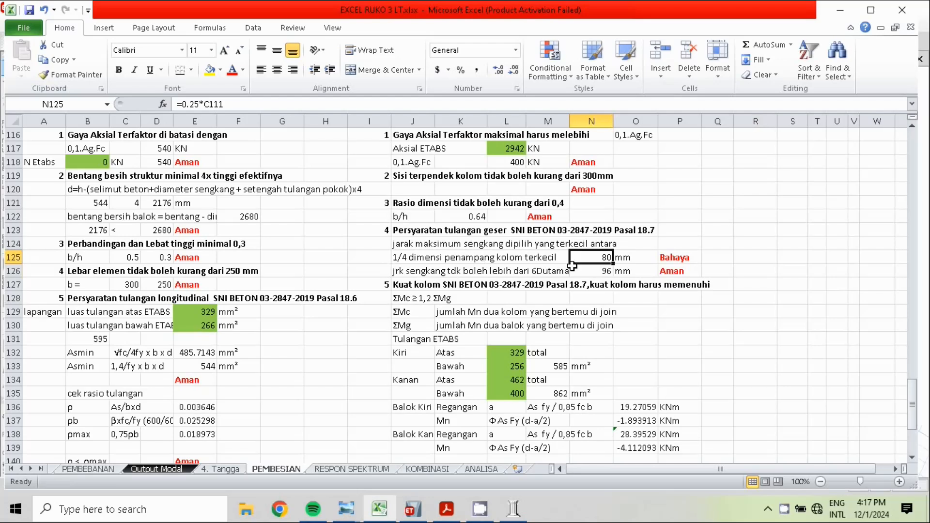
drag(914, 409, 915, 387)
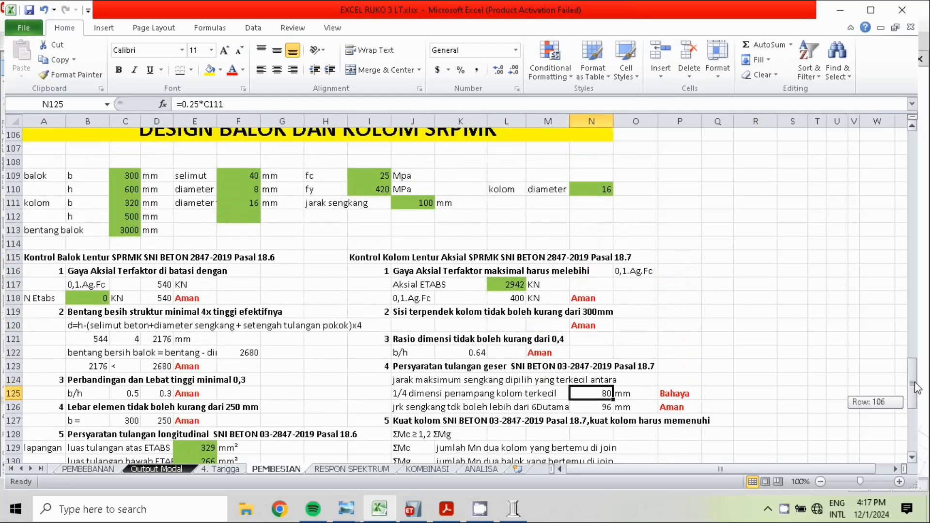
click(423, 204)
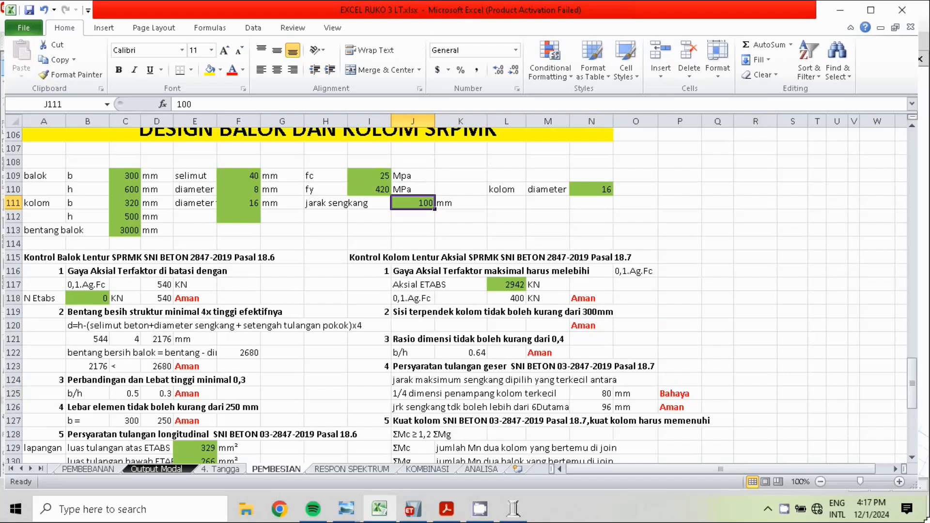
text(80)
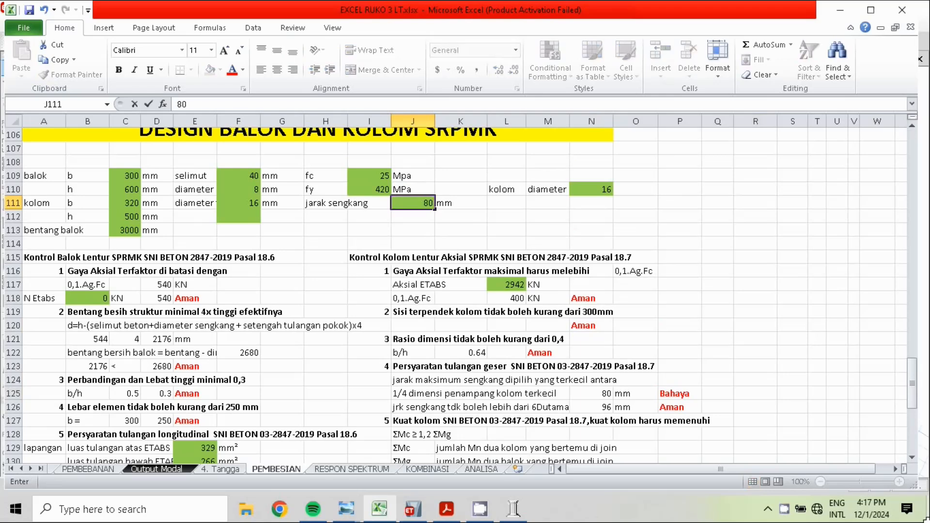
key(Return)
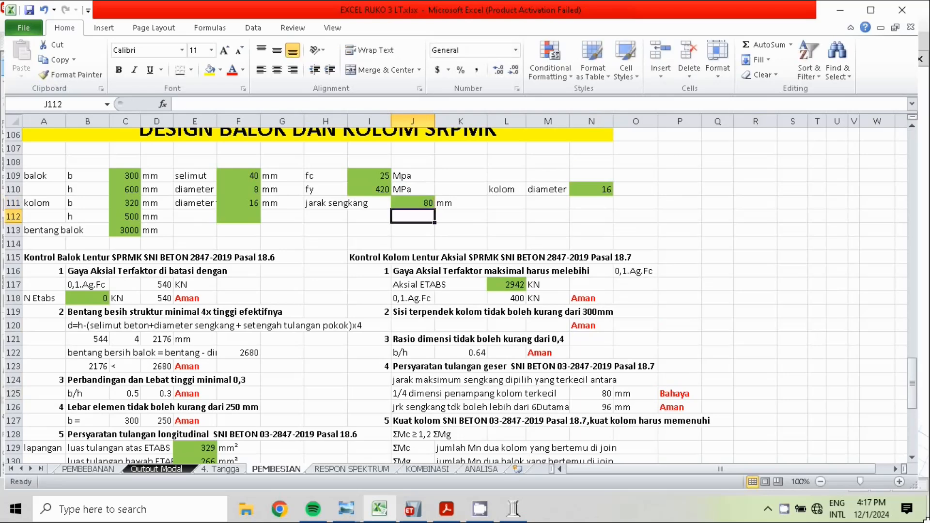
Set the stirrup spacing (jarak sengkang) in J111 to 75 mm
click(428, 202)
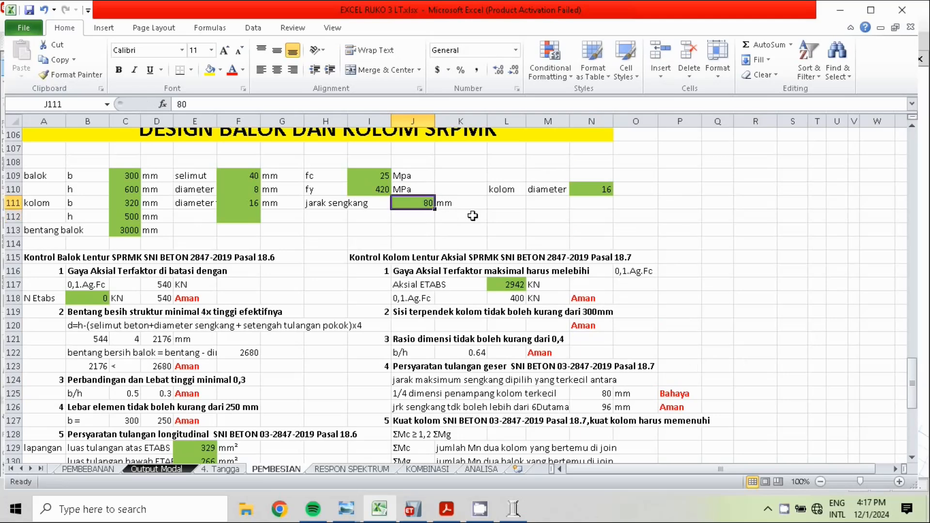
text(75)
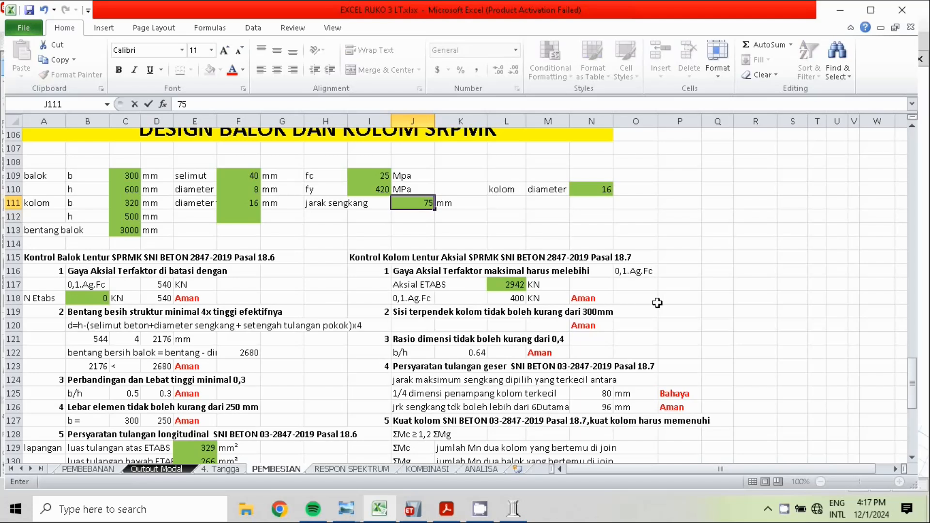
click(816, 352)
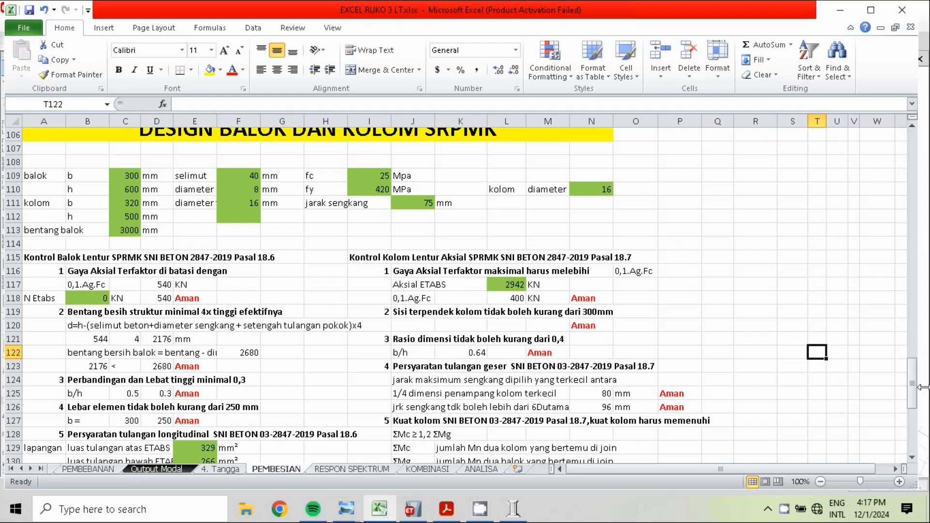
Compare the ETABS beam reinforcement areas in the strong-column check with the reinforcement diagrams in section 2, Pembesian Kolom
drag(913, 388, 913, 433)
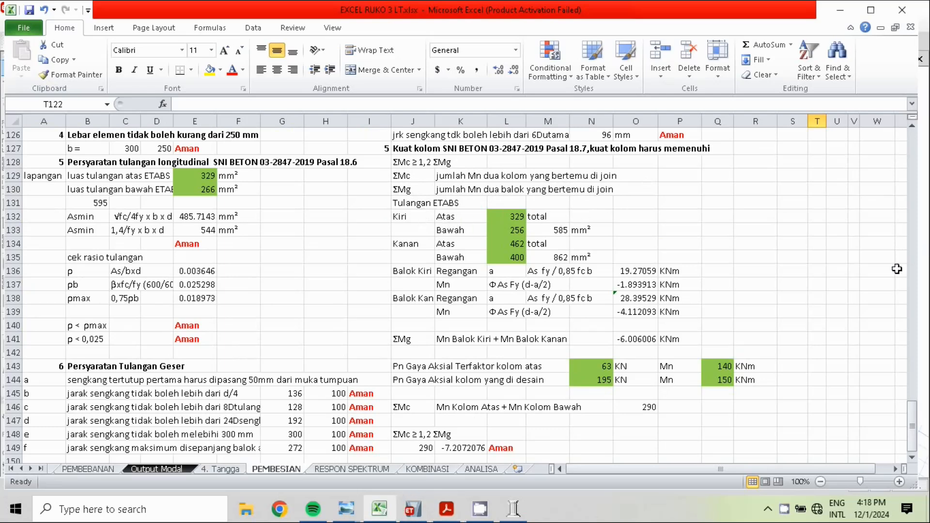
mouse_move(913, 426)
mouse_down()
mouse_move(907, 307)
mouse_move(891, 238)
mouse_move(881, 233)
mouse_up()
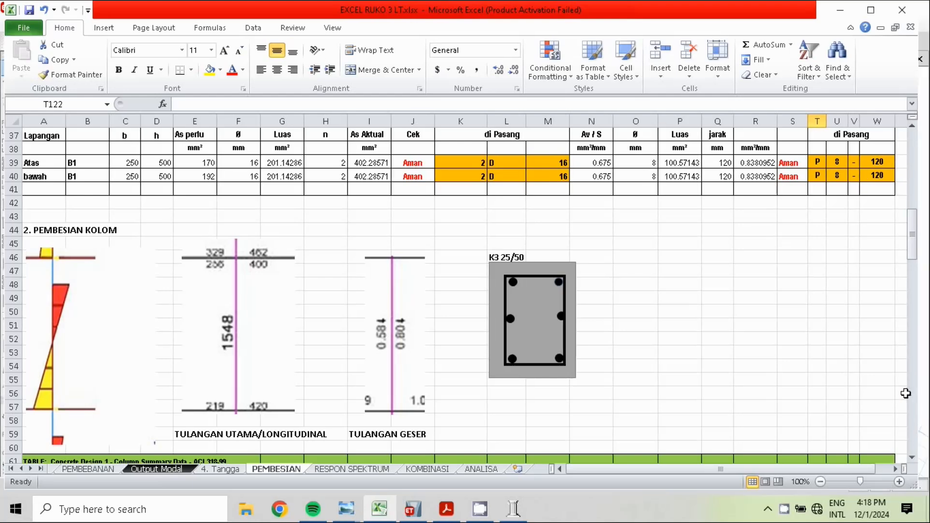
drag(917, 254, 903, 436)
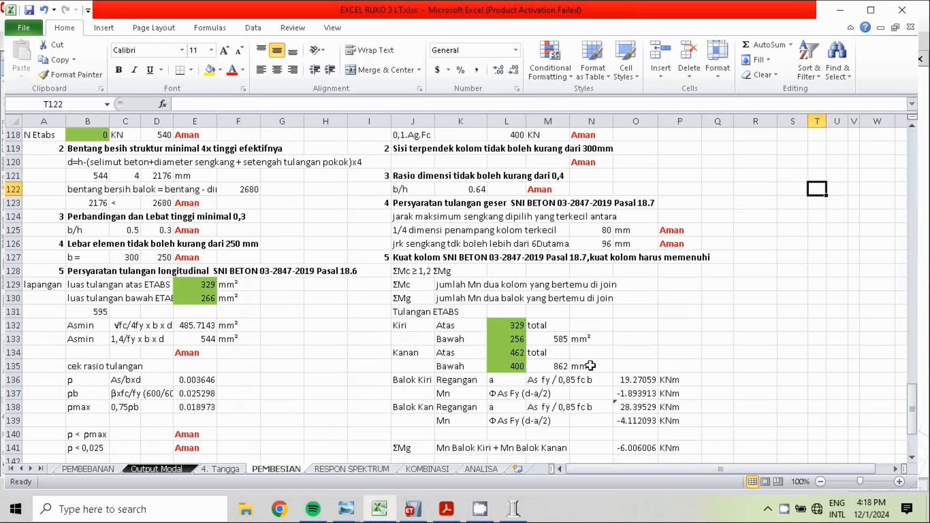
drag(915, 385, 907, 474)
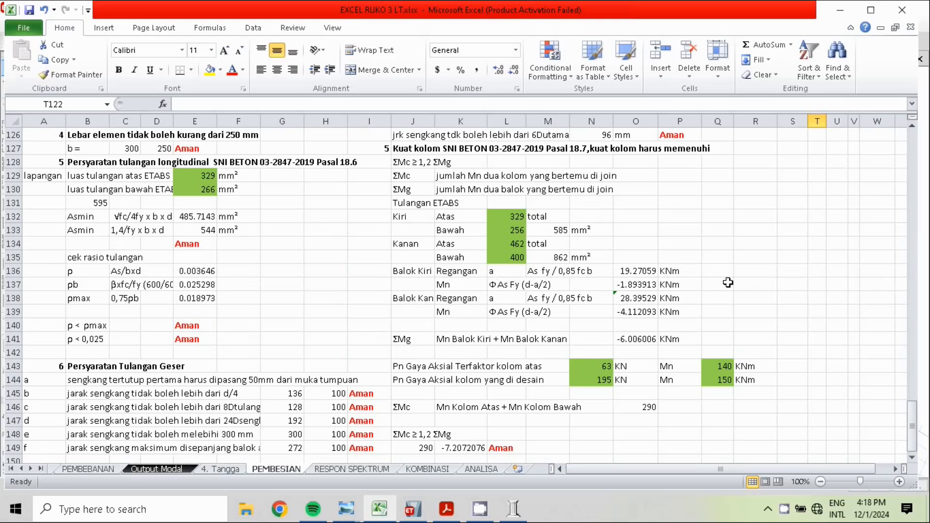
Examine the left and right beams' a and Mn formulas in O136:O139 and the ΣMg sum in O141
click(640, 272)
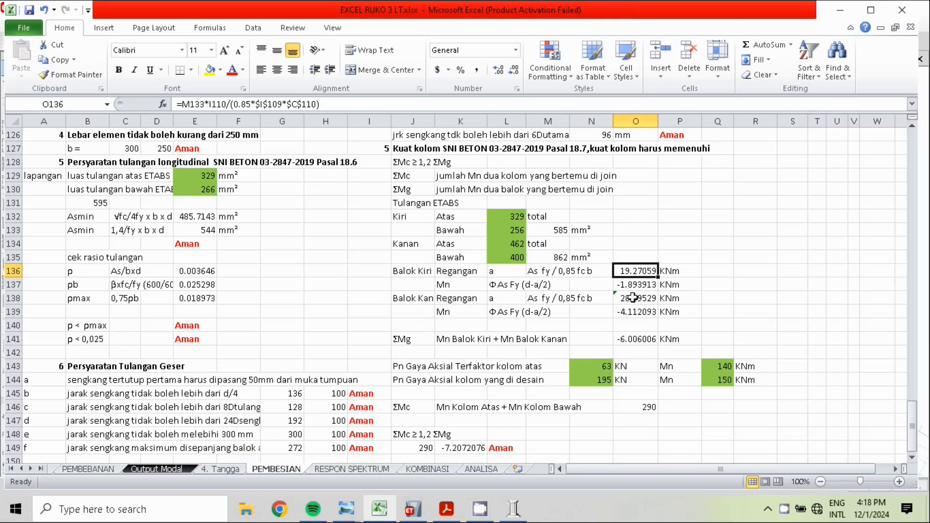
click(639, 285)
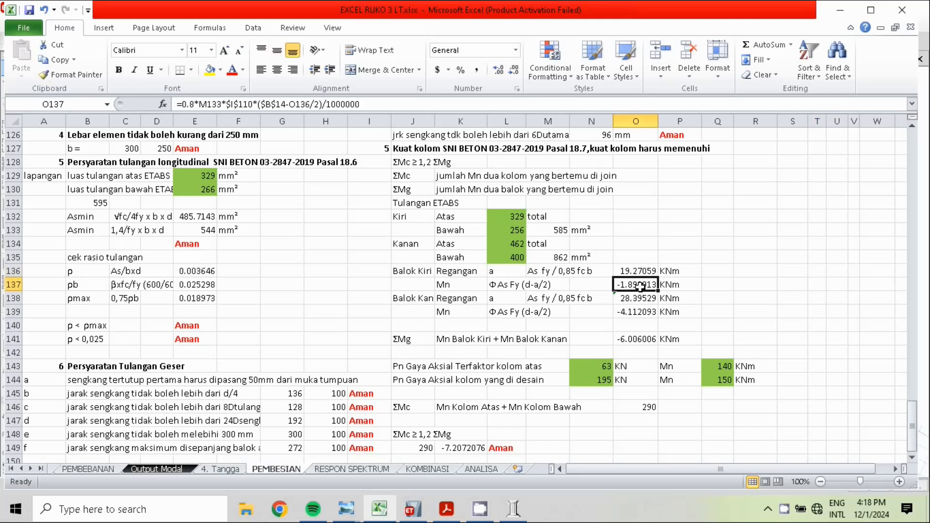
click(630, 310)
click(632, 297)
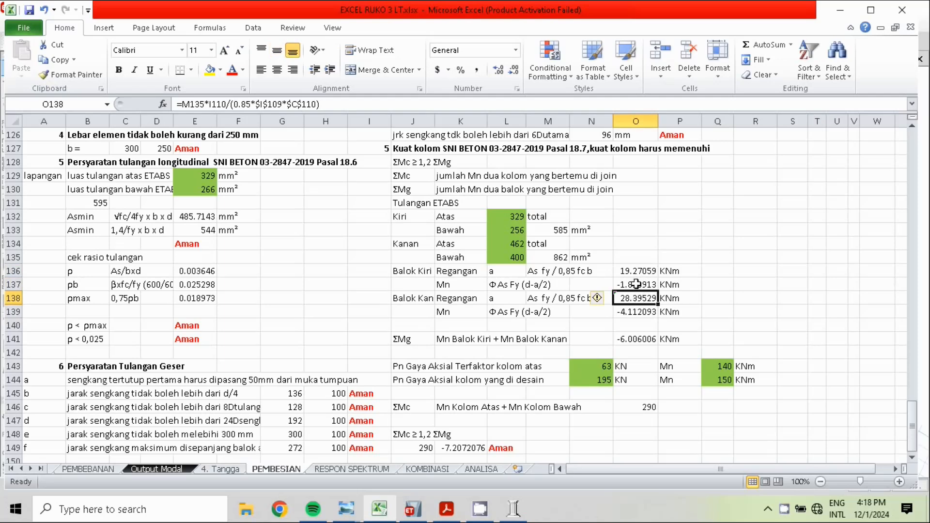
click(635, 285)
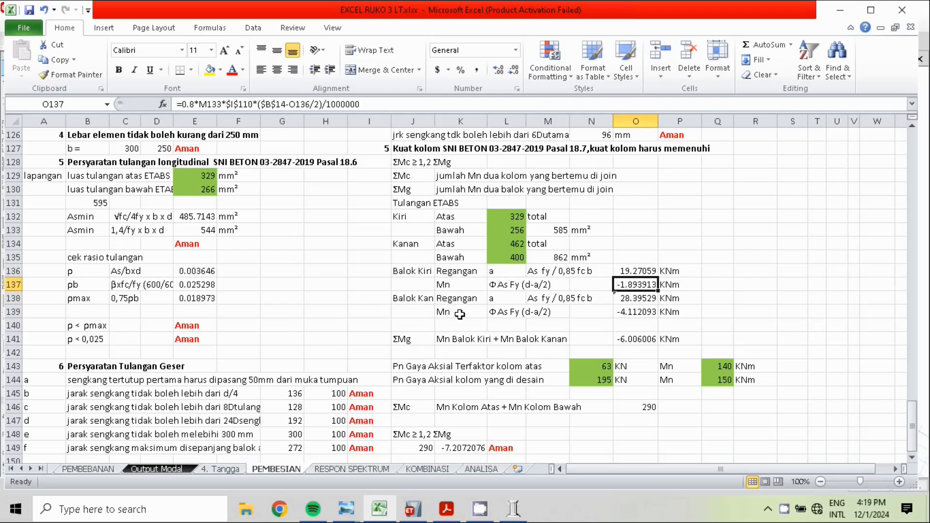
click(431, 342)
click(648, 339)
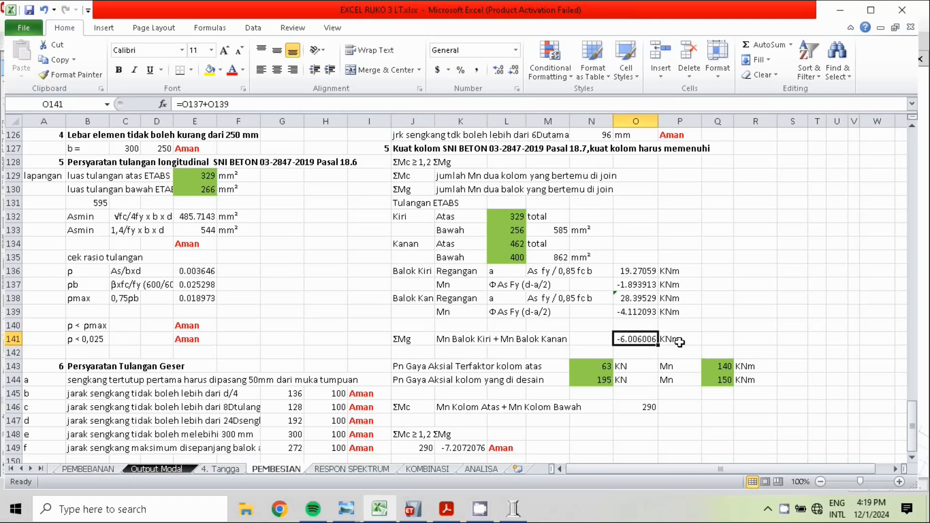
Review the column Pn and Mn rows 143 and 144, switch to pcaColumn and inspect the factored loads without changing them
click(429, 379)
click(426, 365)
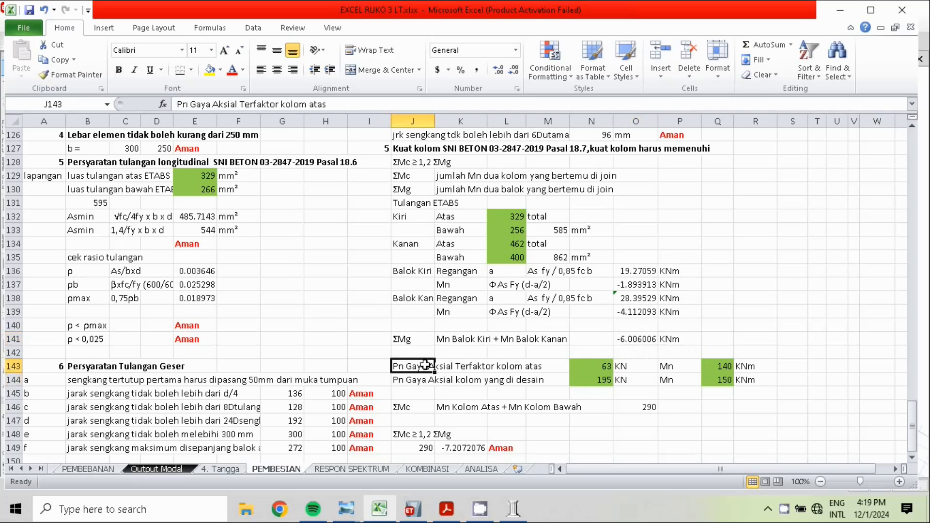
click(678, 367)
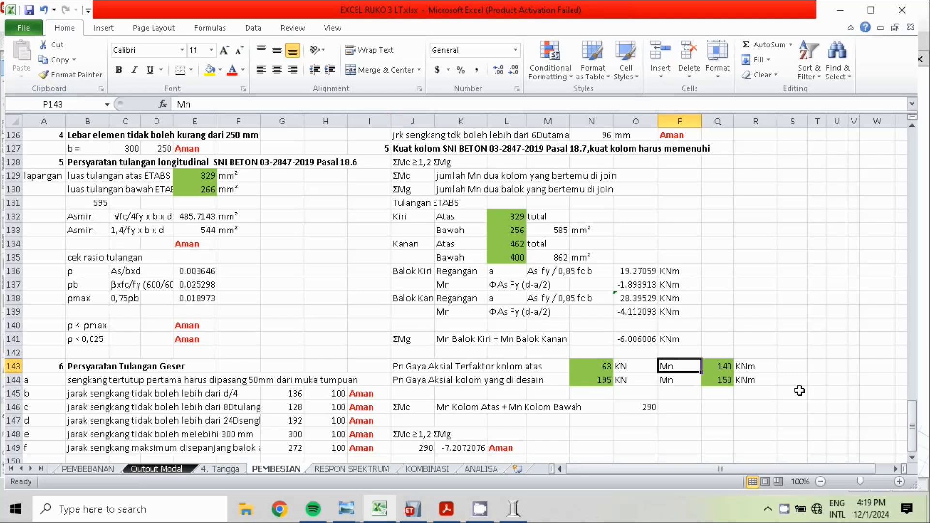
click(513, 509)
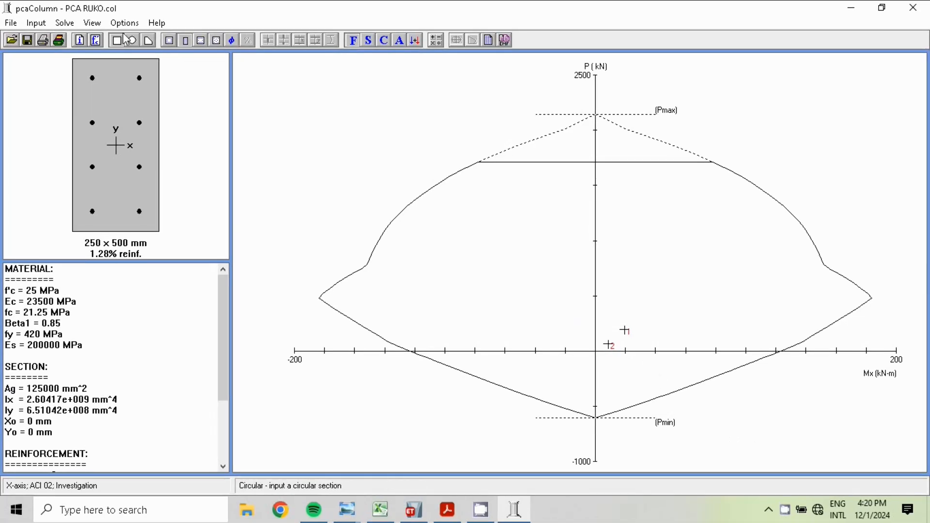
click(36, 23)
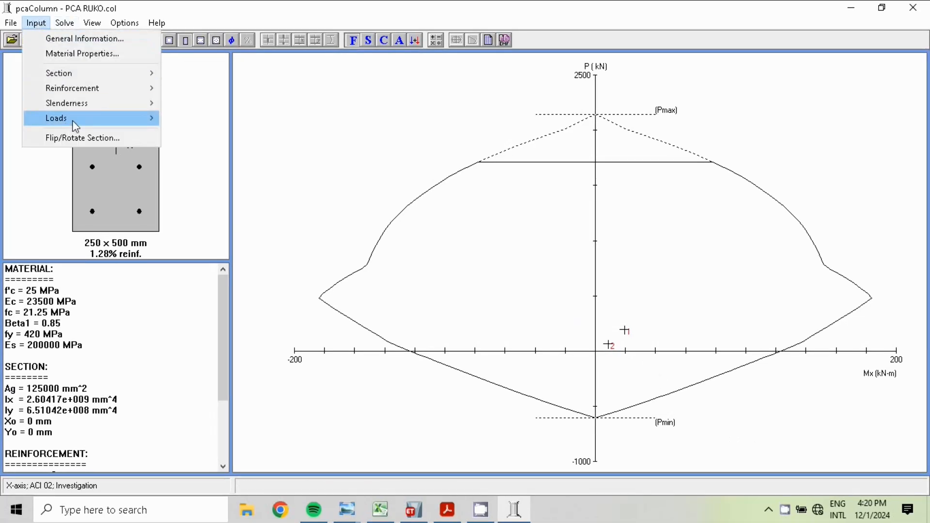
mouse_move(75, 126)
click(225, 118)
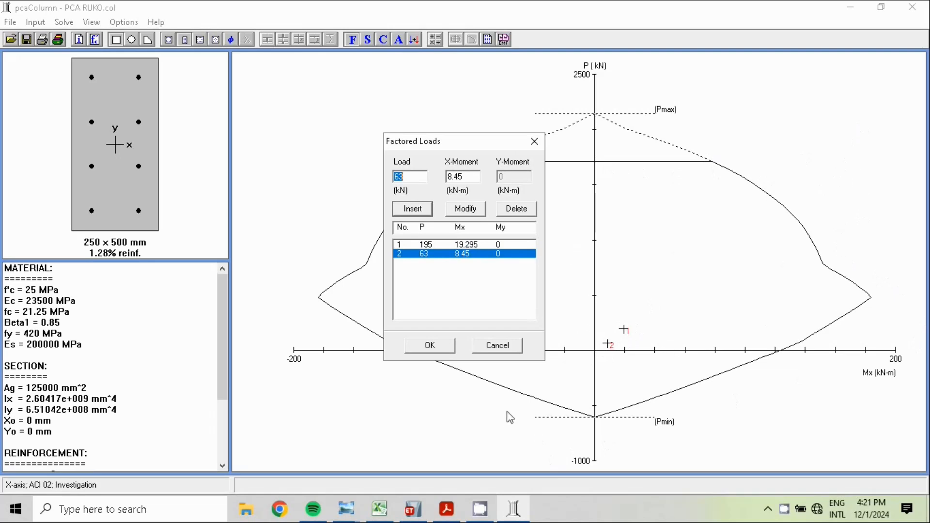
click(492, 345)
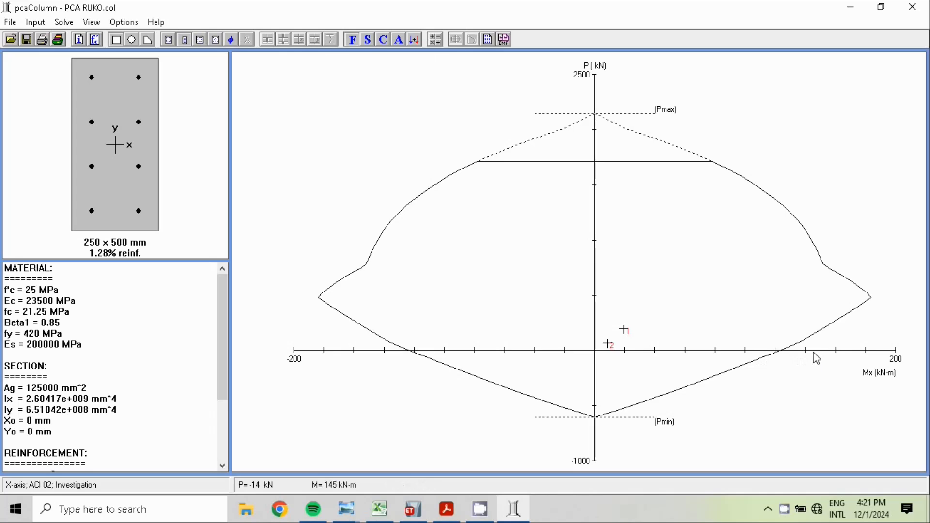
Compare the upper and designed columns' Pn and Mn inputs in Excel with the pcaColumn interaction diagram, ending back in Excel
click(376, 513)
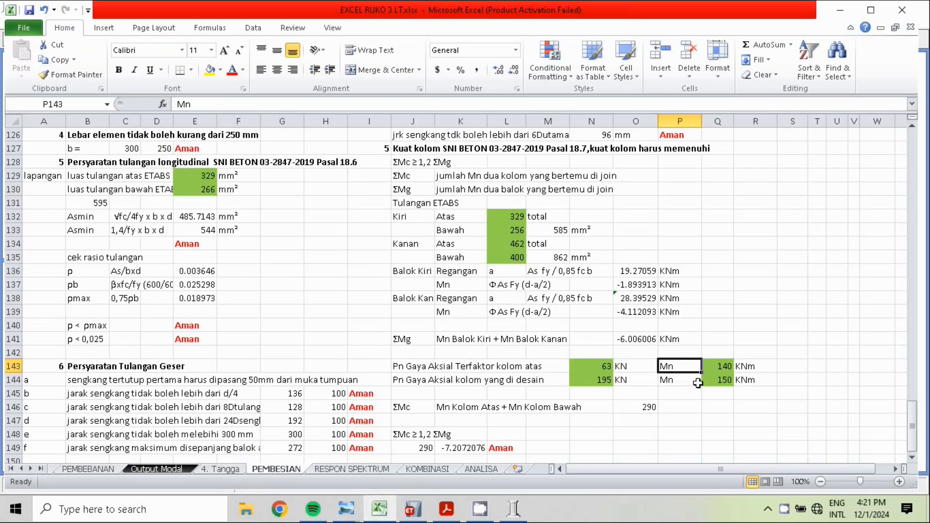
click(726, 384)
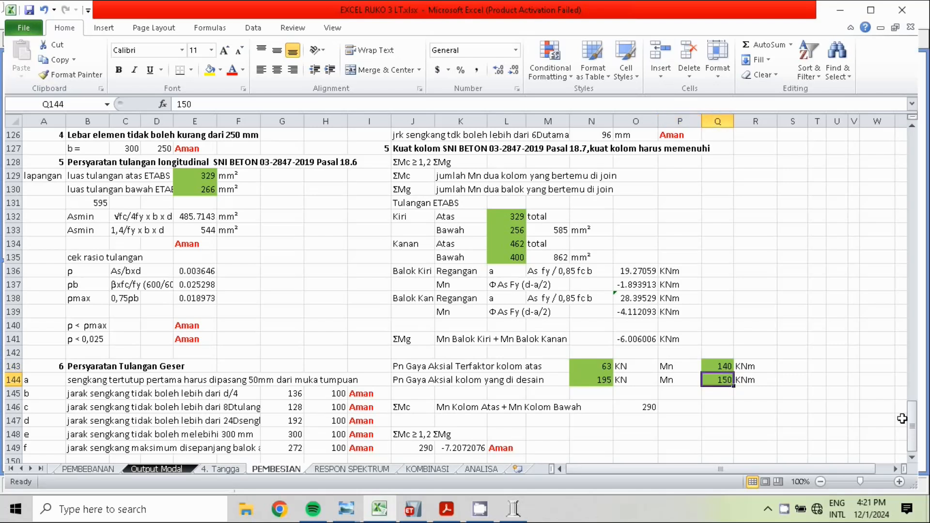
click(605, 369)
click(513, 508)
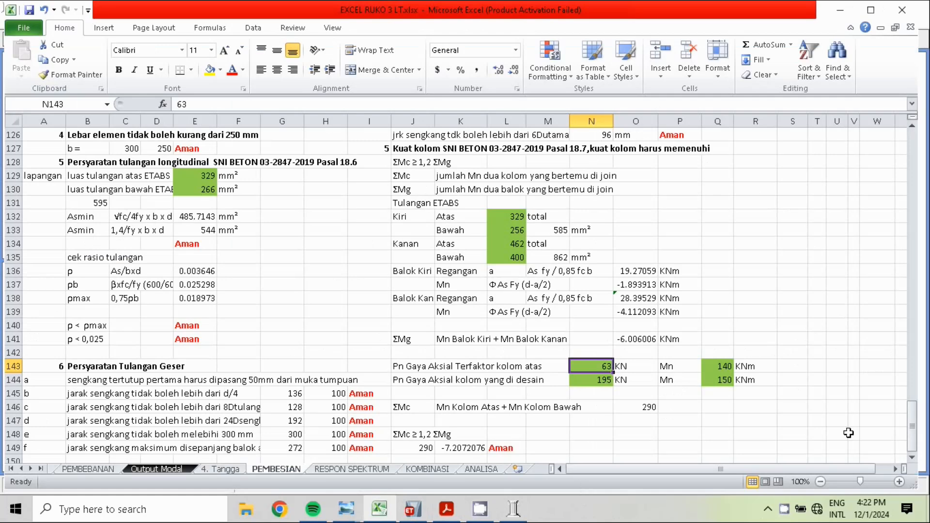
click(372, 514)
click(726, 370)
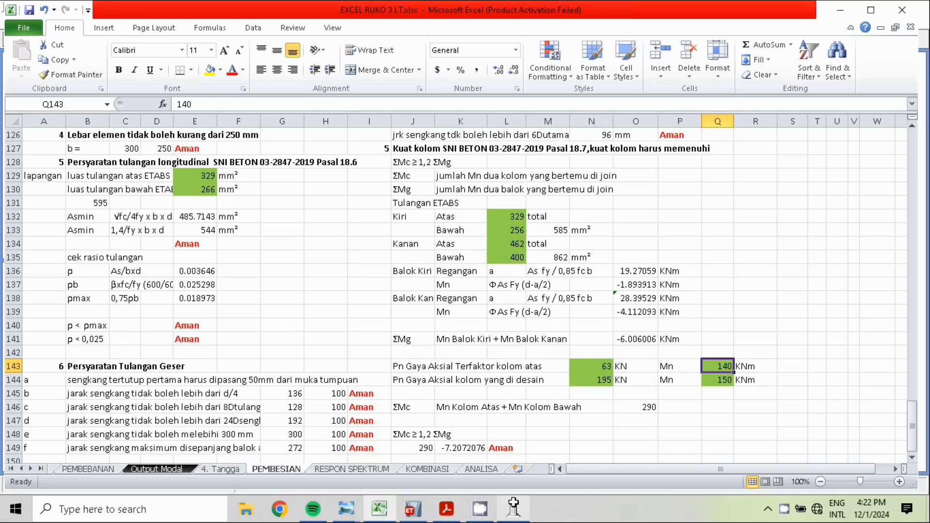
click(514, 508)
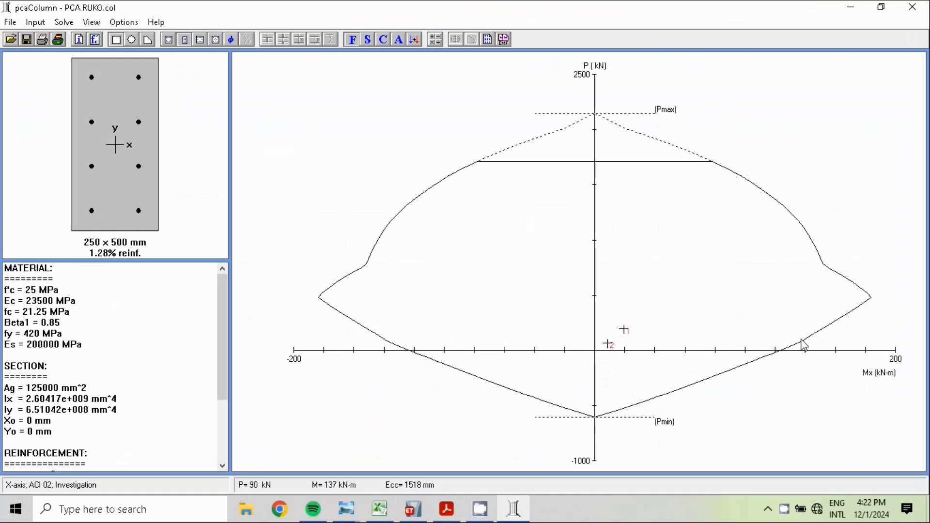
click(386, 515)
Examine the ΣMc sum formula in O146 and the strong-column check formula in L149
click(717, 419)
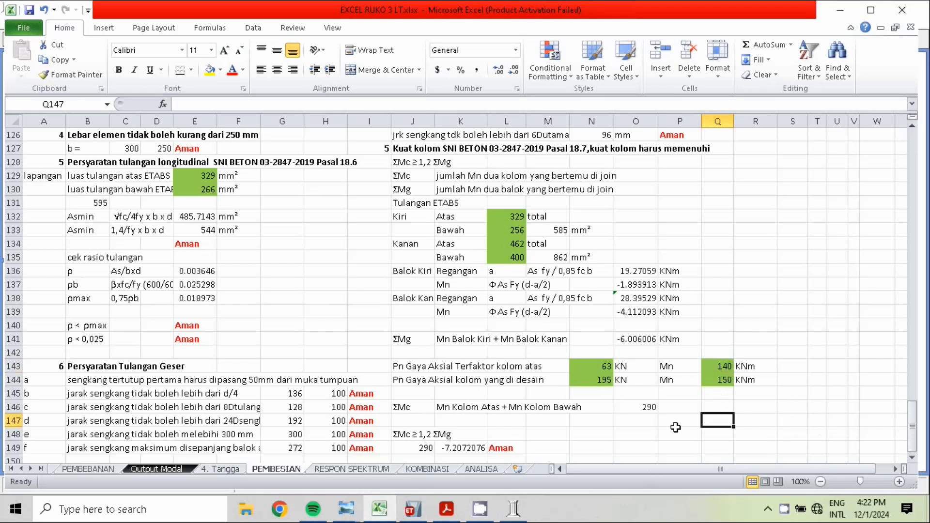
click(647, 412)
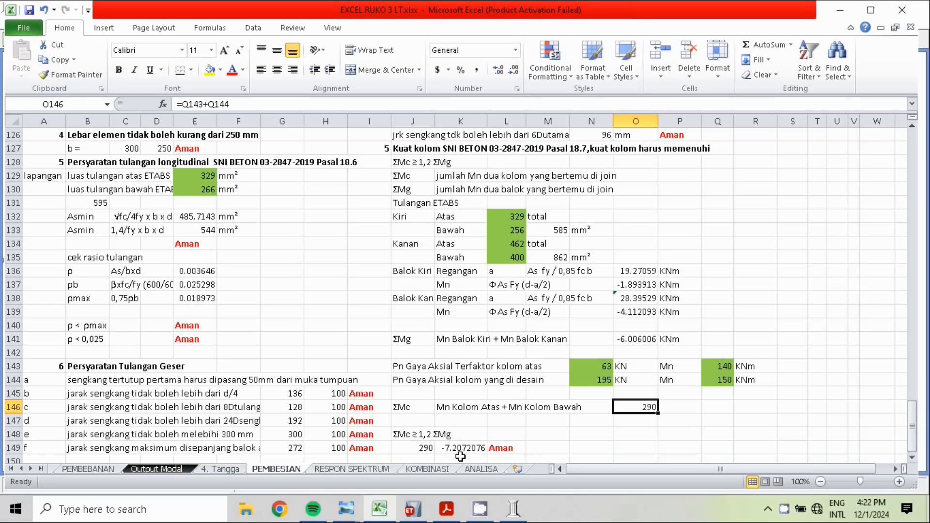
click(506, 448)
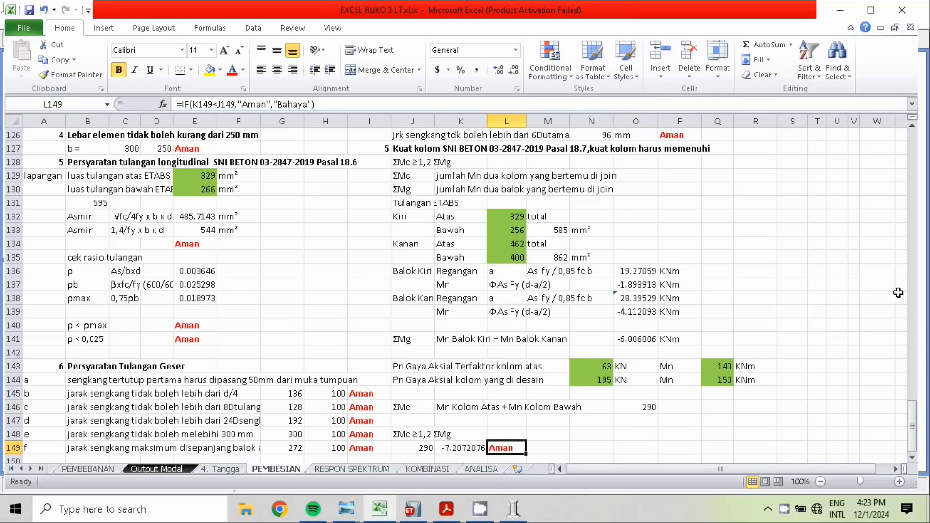